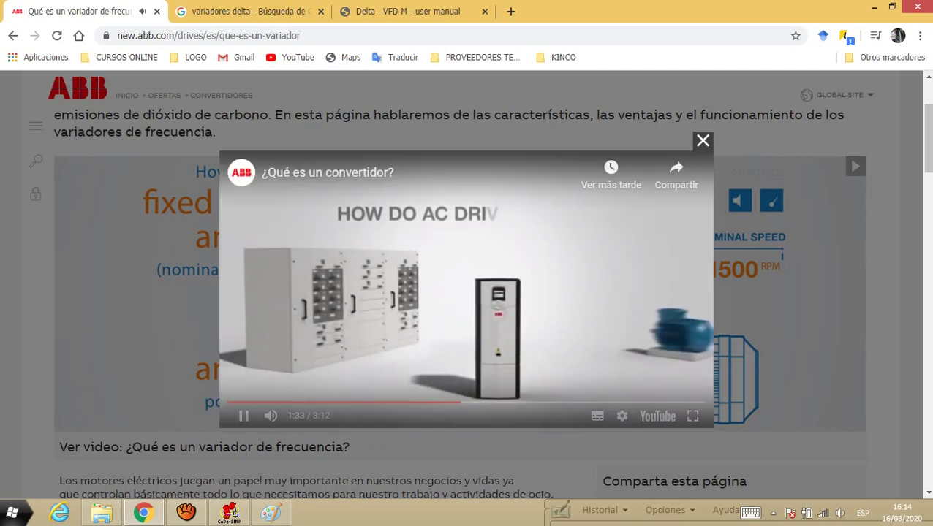
Watch the rest of the ABB video explaining how AC drives work, pausing at 1:35 and 2:54, and close the player.
click(244, 414)
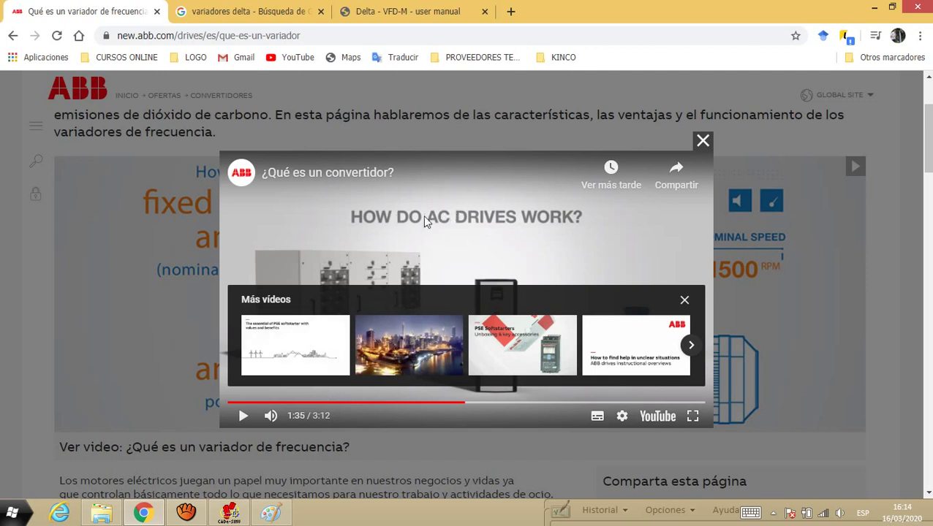
click(244, 416)
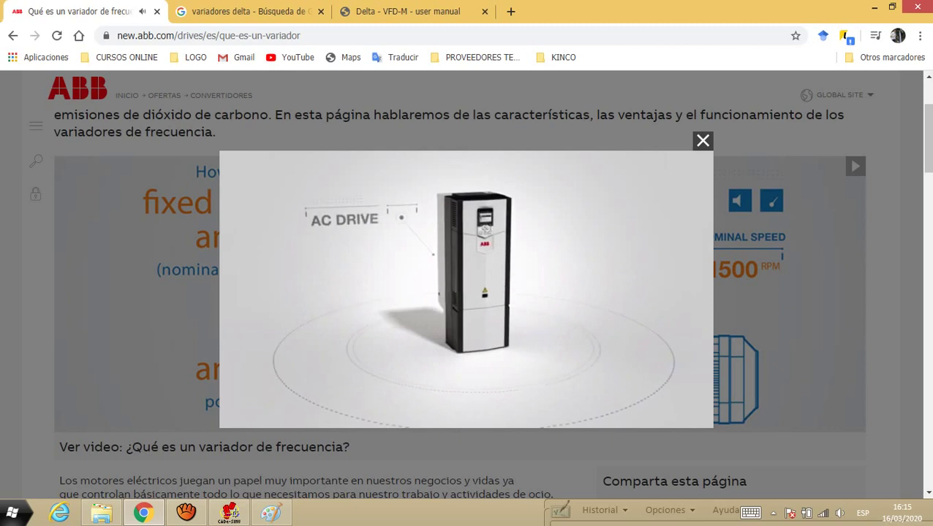
mouse_move(589, 251)
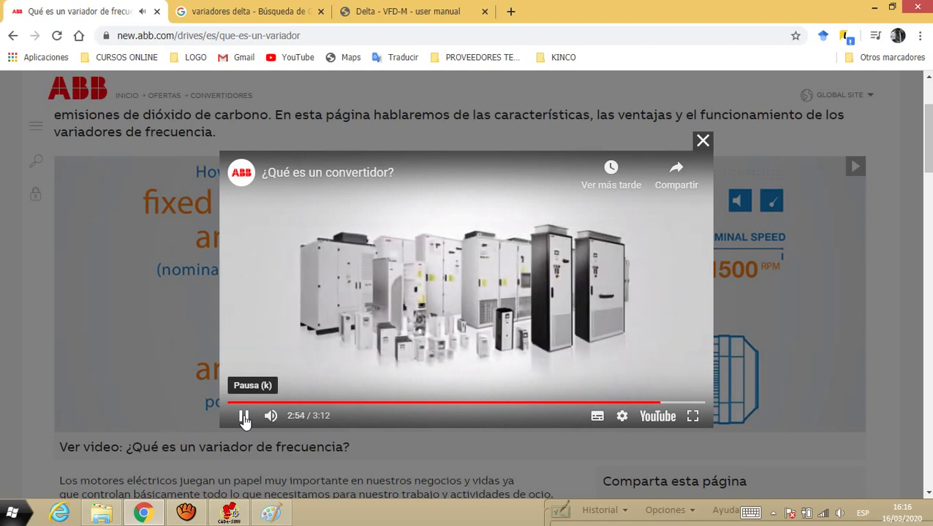
click(245, 416)
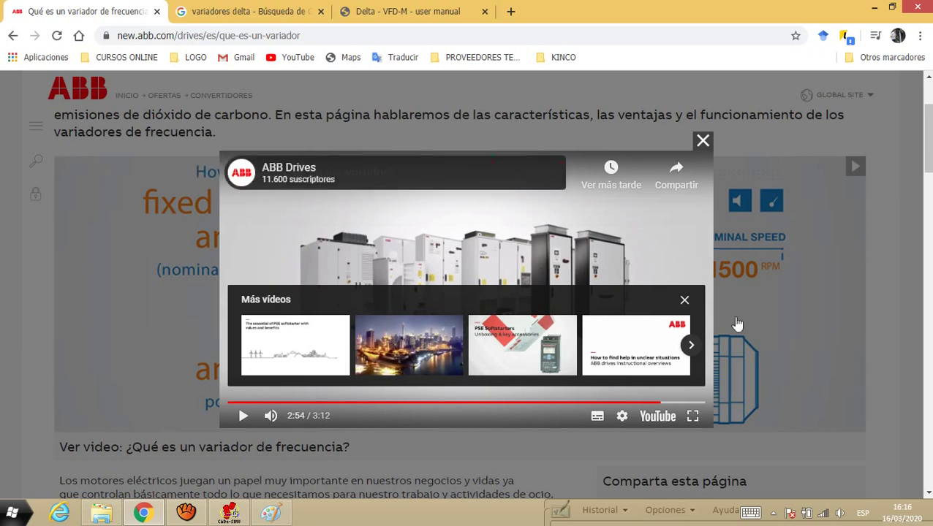
click(685, 299)
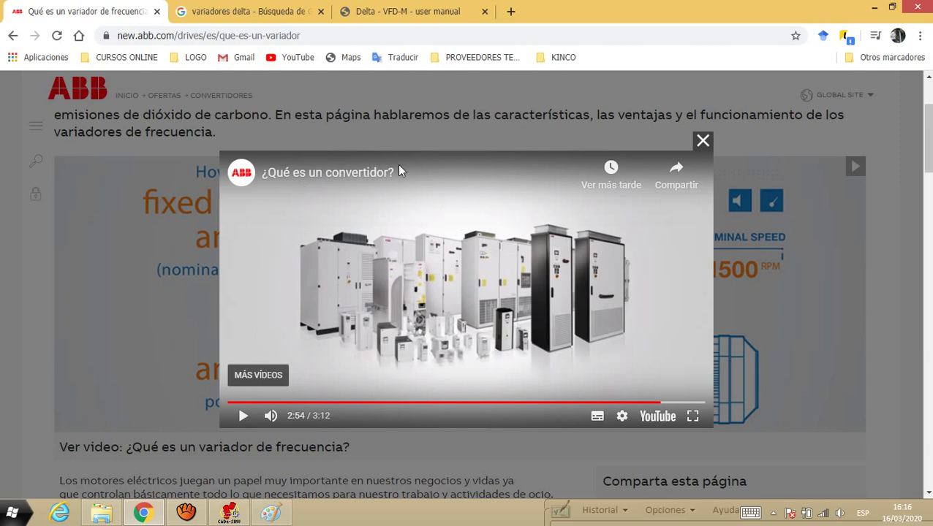
click(703, 141)
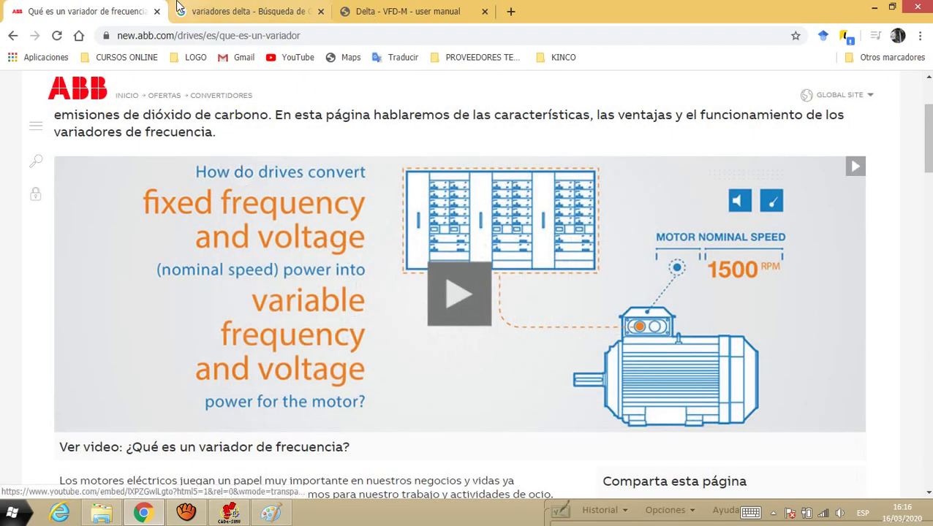
Minimize the browser, switch to CADe_SIMU and maximize it, and enlarge the CADe_S1 drawing window with the sheet zoomed in.
click(874, 7)
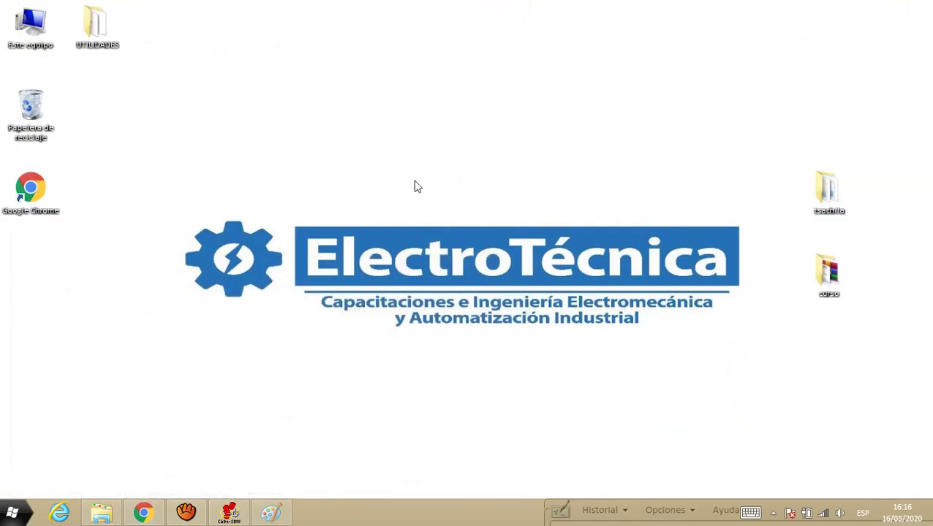
click(229, 512)
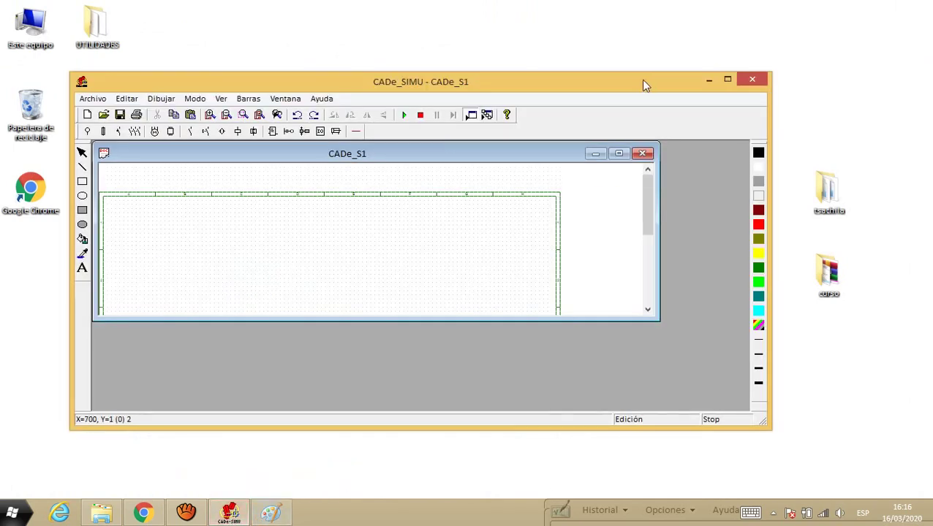
double_click(644, 86)
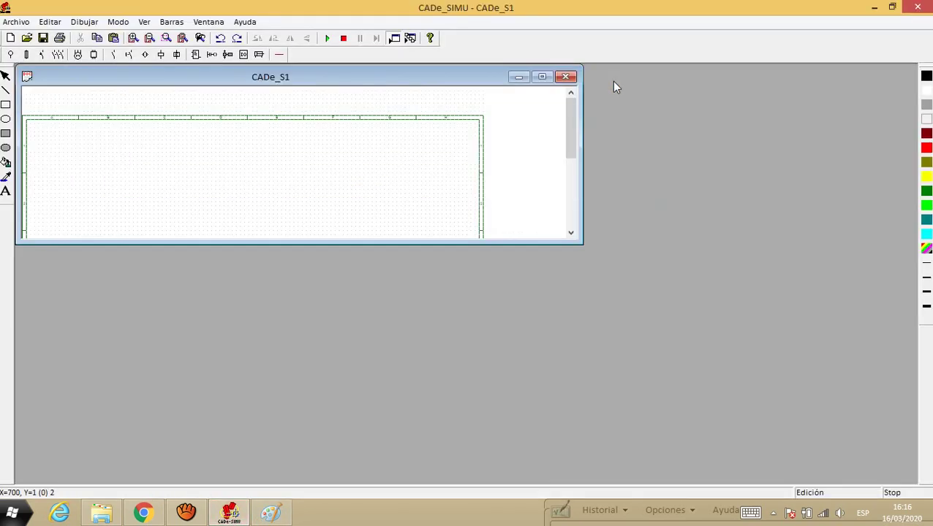
drag(576, 242, 905, 481)
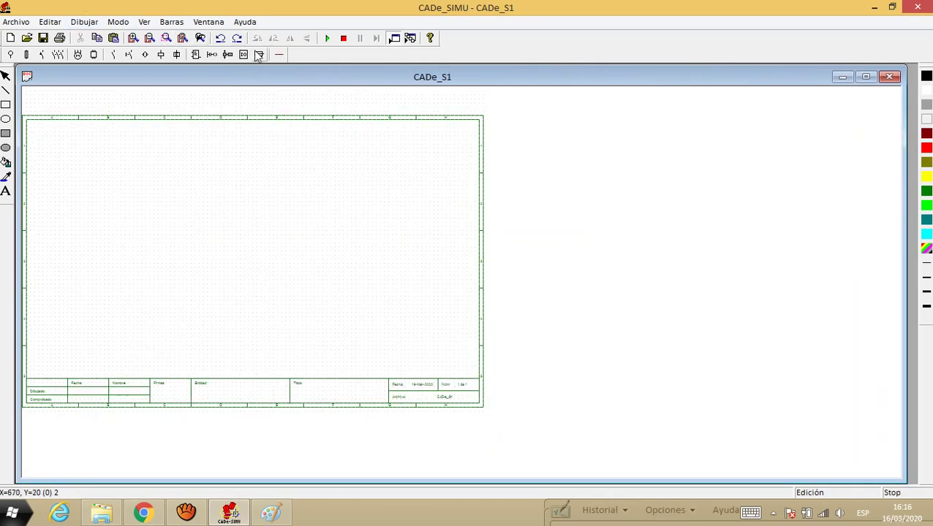
click(134, 39)
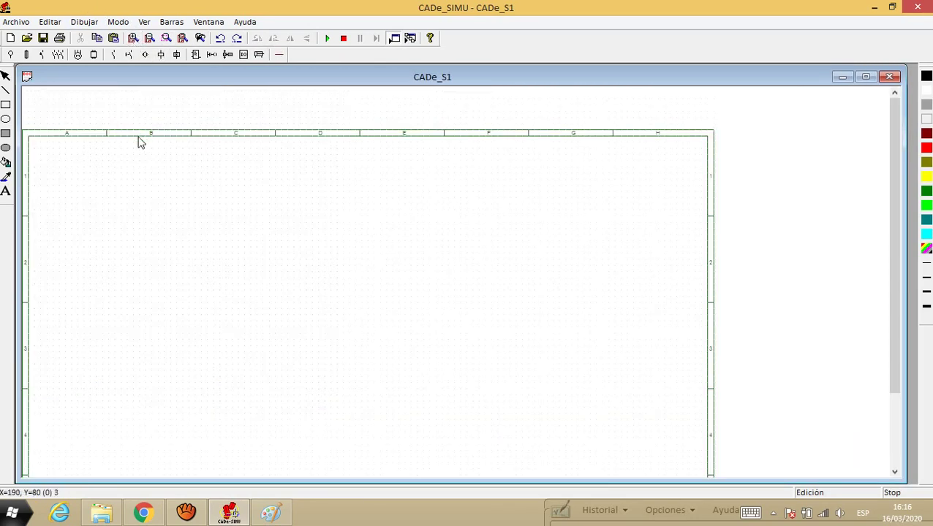
click(133, 38)
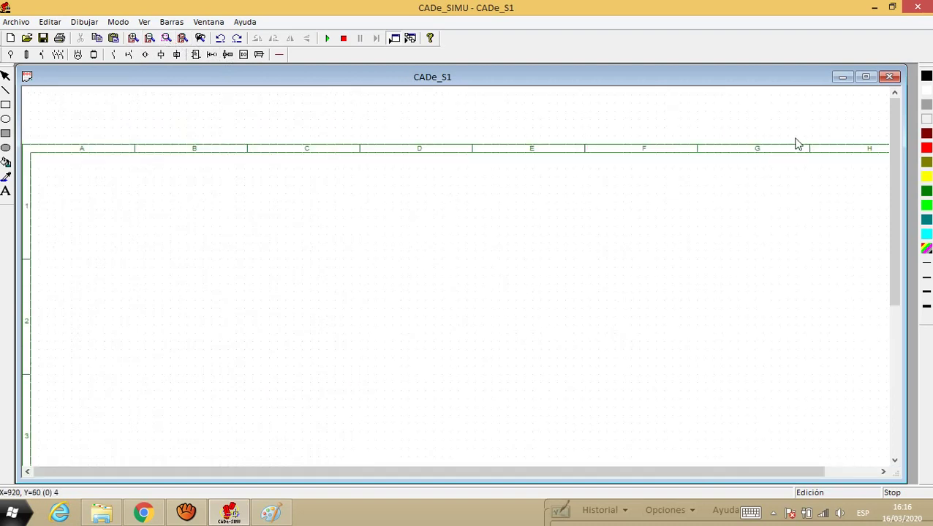
drag(894, 154, 896, 233)
mouse_move(274, 519)
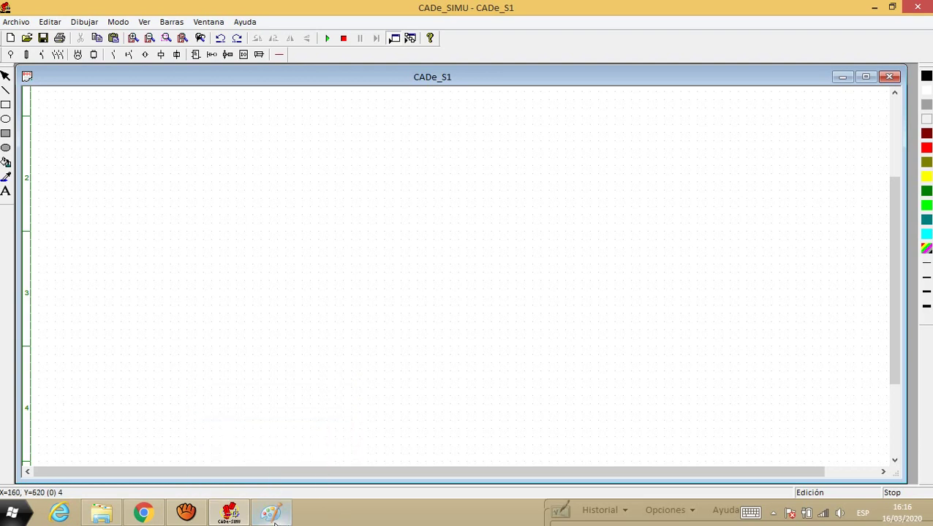
Place a three-phase frequency drive power block (L1, L2, L3, PE / U, V, W, PE) with its control terminal block beside it.
click(93, 55)
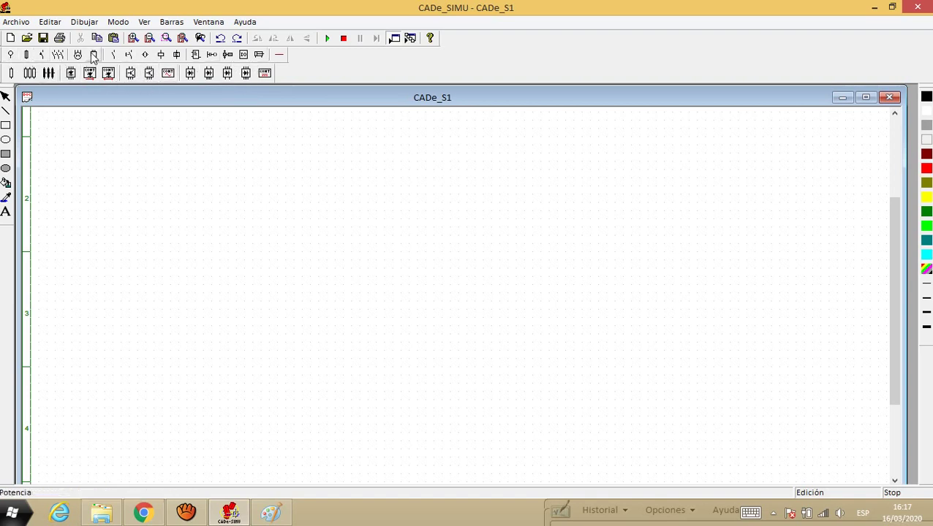
click(148, 74)
click(213, 280)
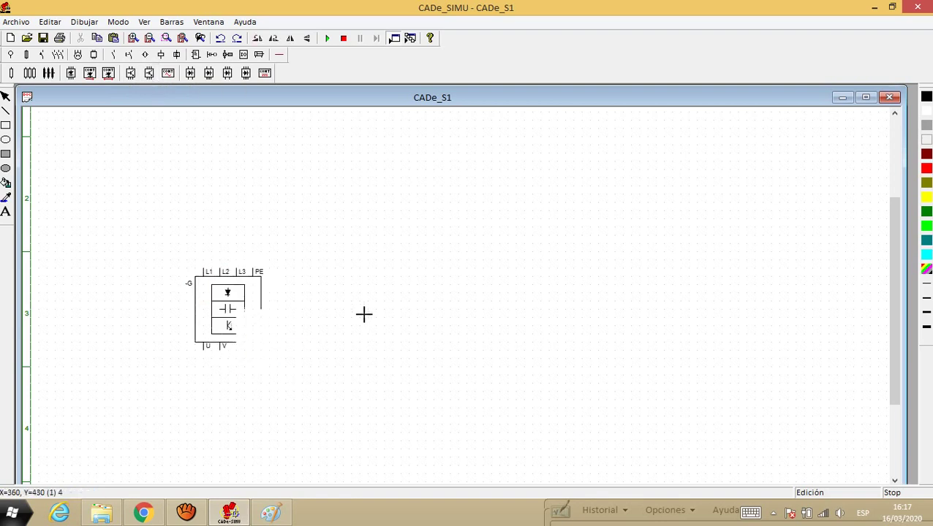
click(168, 74)
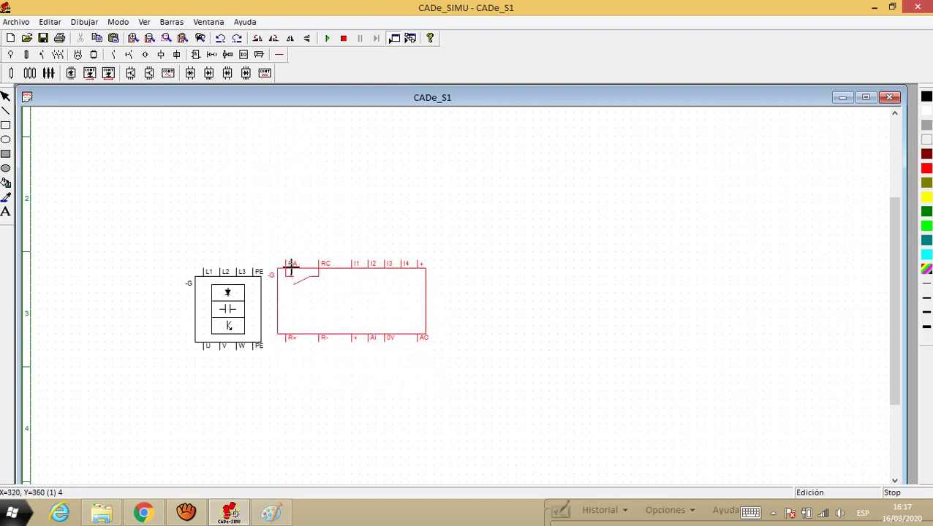
click(301, 267)
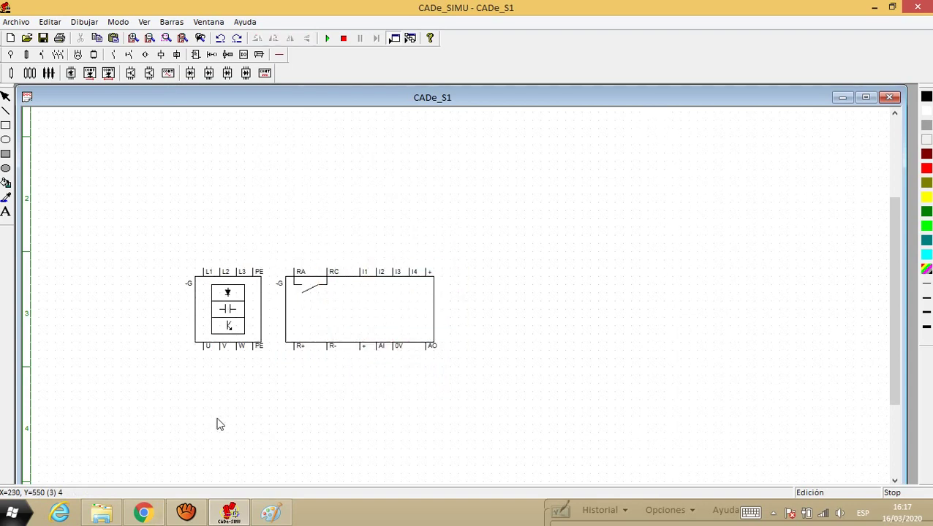
click(191, 503)
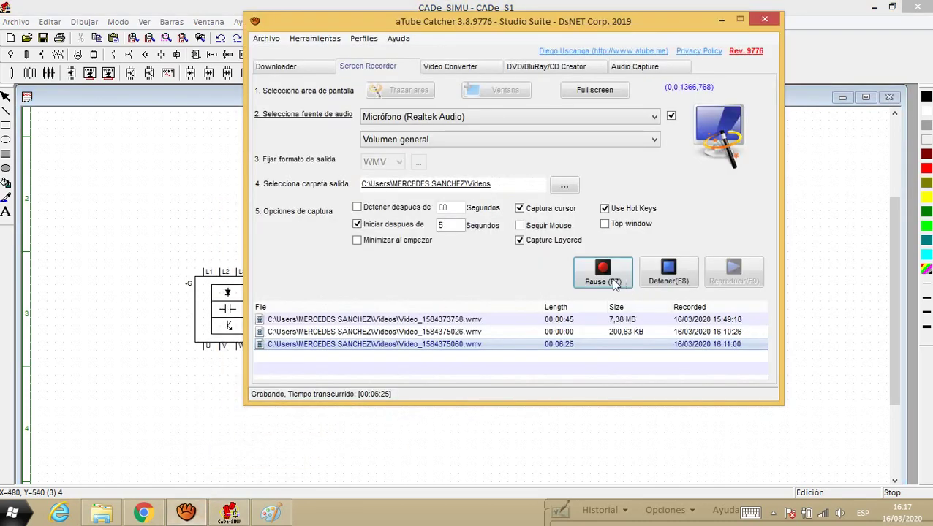
click(104, 258)
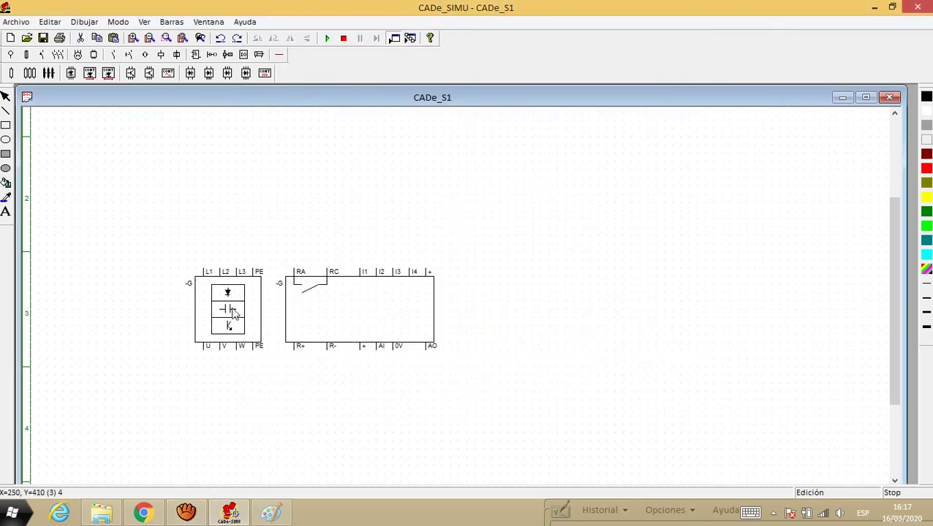
Switch to Paint and sketch a tall box with the Pencil, lettered VDF above it.
click(278, 514)
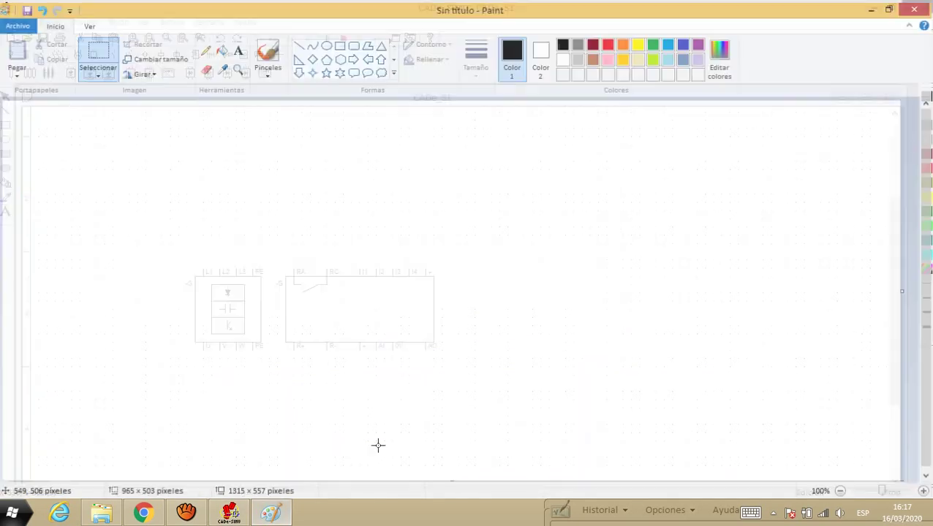
drag(373, 209, 380, 324)
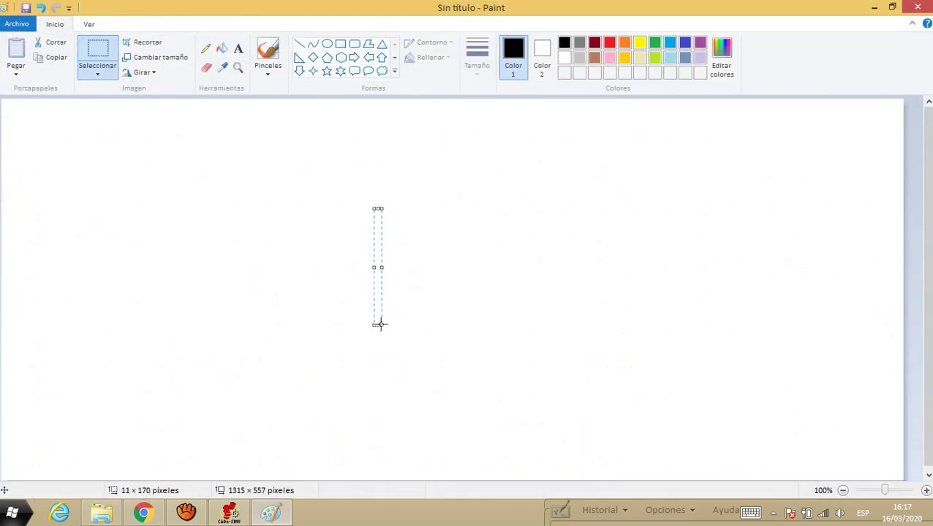
click(203, 53)
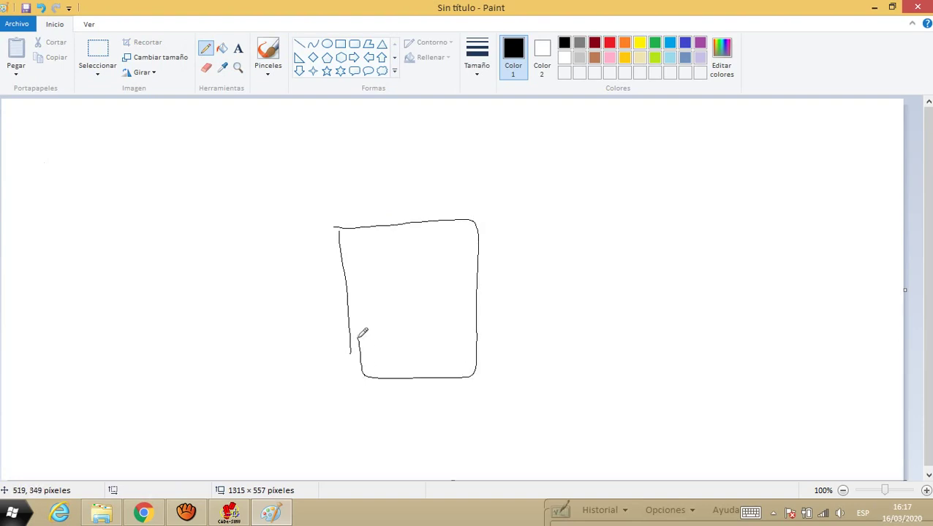
drag(437, 158, 443, 194)
drag(429, 158, 453, 154)
drag(434, 184, 469, 172)
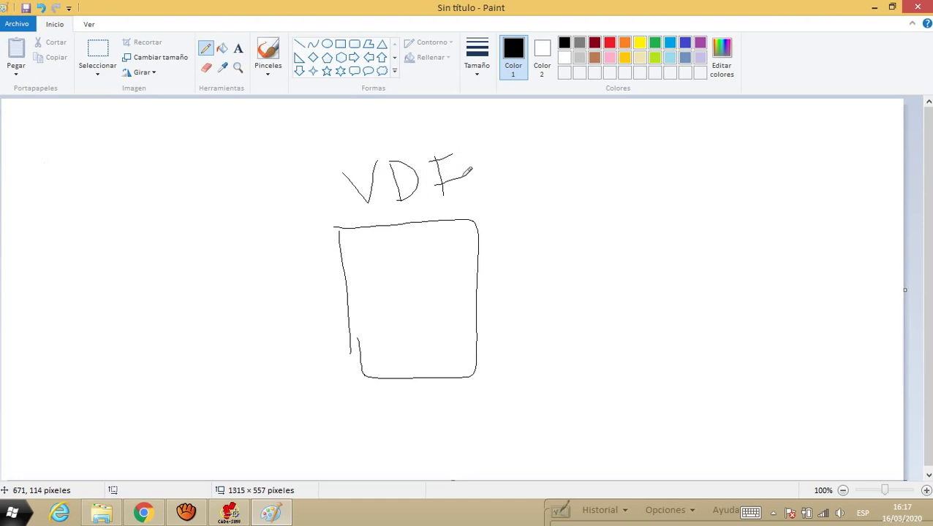
Sketch three output lines from the bottom of the VDF box down to a circular motor marked M.
drag(381, 379, 383, 437)
drag(411, 378, 417, 439)
mouse_move(451, 377)
mouse_down()
mouse_move(451, 443)
mouse_move(471, 441)
mouse_move(401, 442)
mouse_move(459, 458)
mouse_up()
Sketch a control terminal block beside the VDF box, with terminal marks along both long edges and a switch symbol wired to its first upper terminal.
mouse_move(511, 233)
mouse_down()
mouse_move(523, 348)
mouse_move(682, 318)
mouse_move(525, 347)
mouse_up()
mouse_move(542, 241)
mouse_down()
mouse_move(551, 267)
mouse_move(609, 253)
mouse_up()
drag(638, 234, 650, 242)
mouse_move(559, 316)
mouse_down()
mouse_move(562, 334)
mouse_move(592, 334)
mouse_up()
drag(511, 159, 585, 144)
drag(541, 161, 548, 203)
mouse_move(547, 209)
mouse_down()
mouse_move(552, 239)
mouse_move(520, 210)
mouse_move(525, 195)
mouse_up()
drag(511, 209, 545, 208)
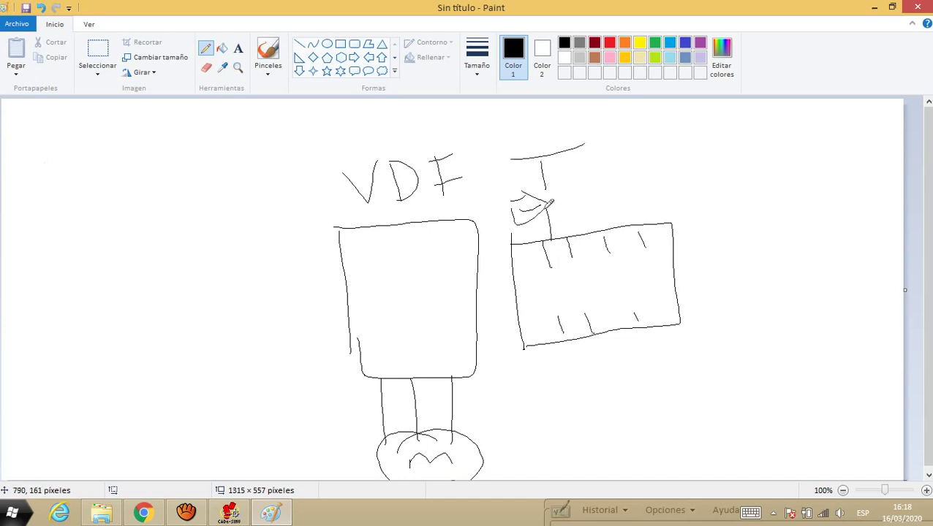
Sketch two opposing rotation arrows beside the control block and a potentiometer symbol with arrows pointing up to its lower terminals.
mouse_move(691, 178)
mouse_down()
mouse_move(756, 216)
mouse_move(771, 207)
mouse_up()
mouse_move(845, 225)
mouse_down()
mouse_move(750, 150)
mouse_move(776, 151)
mouse_up()
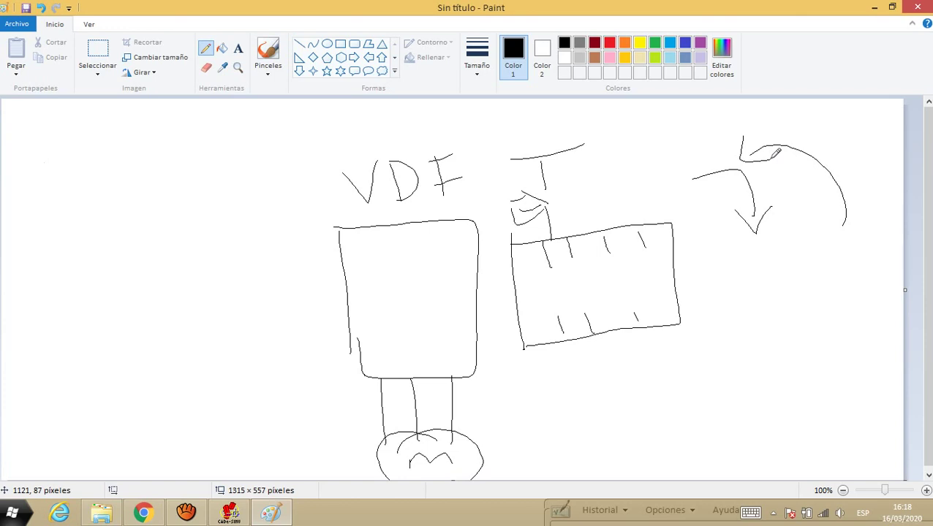
mouse_move(601, 352)
mouse_down()
mouse_move(603, 385)
mouse_move(653, 343)
mouse_up()
mouse_move(587, 377)
mouse_down()
mouse_move(669, 352)
mouse_move(606, 423)
mouse_up()
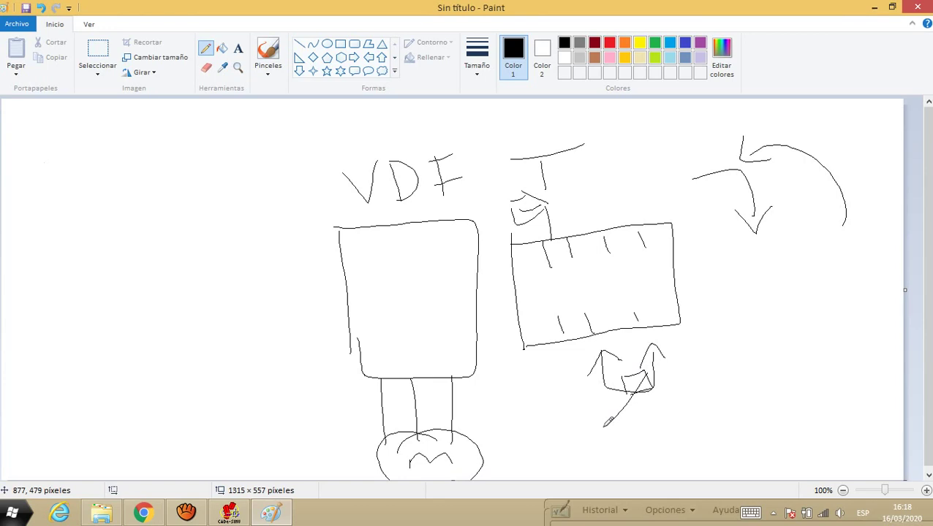
Switch back to CADe_SIMU and place an L1, L2, L3, PE supply above the drive's power block, aligned with its input terminals.
click(241, 516)
click(229, 313)
click(306, 310)
click(11, 55)
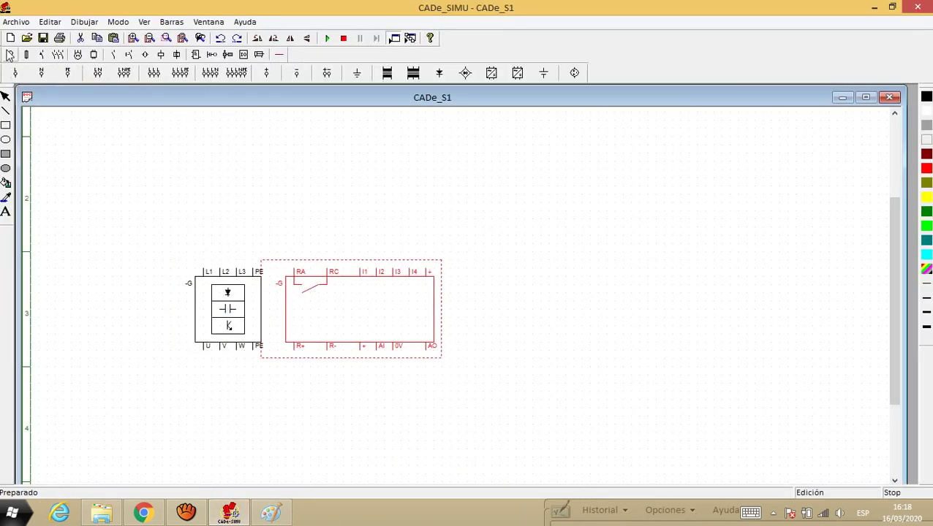
click(280, 247)
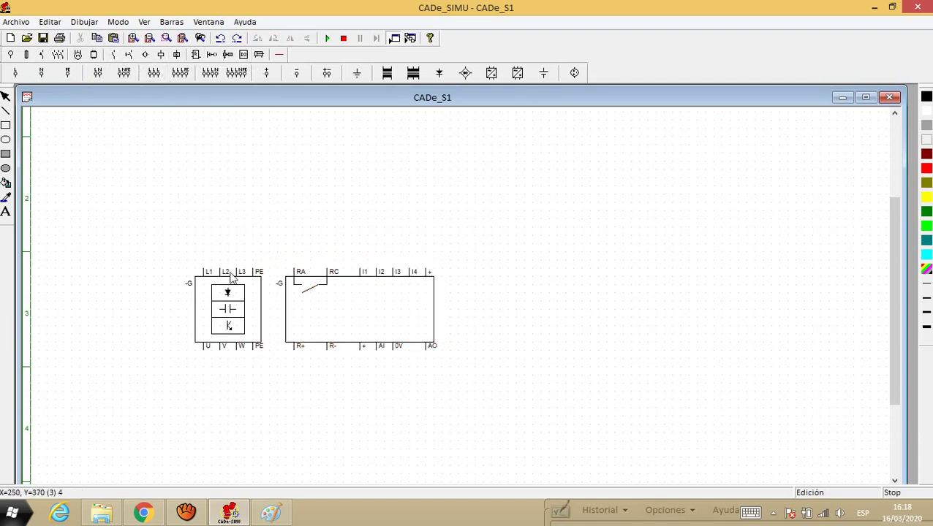
click(133, 38)
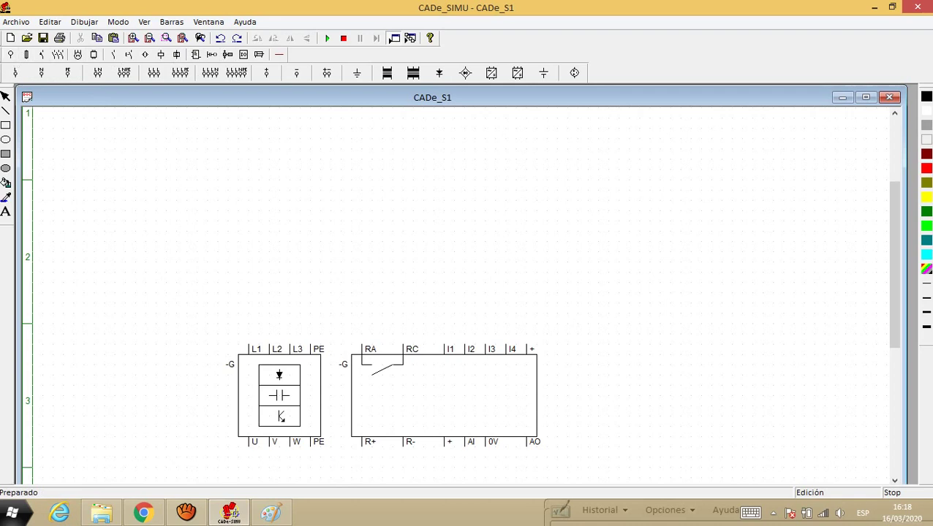
click(180, 73)
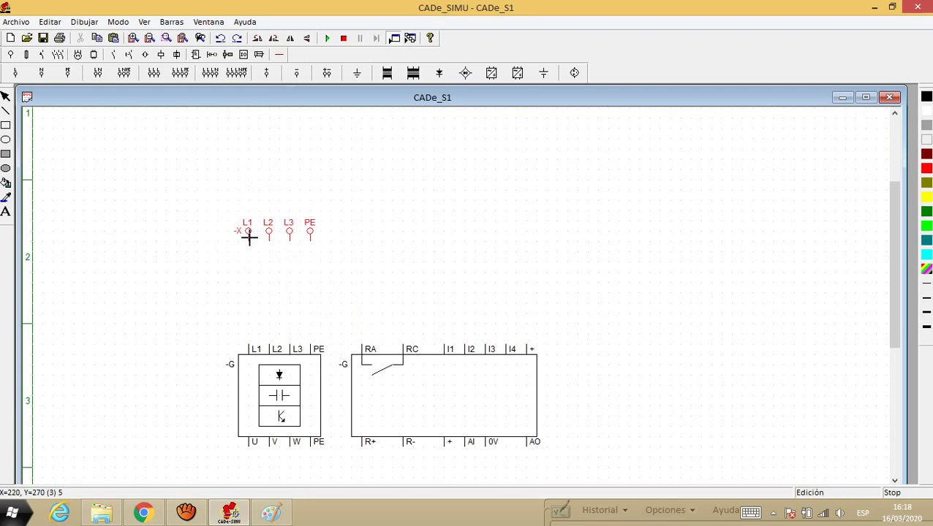
click(249, 195)
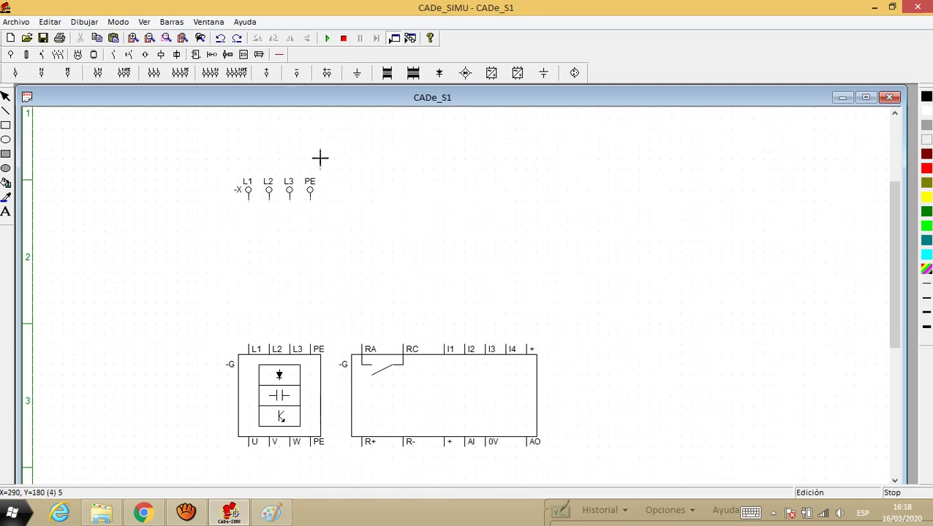
Place a three-pole motor protection breaker between the supply and the drive, aligned with L1, L2 and L3.
click(42, 54)
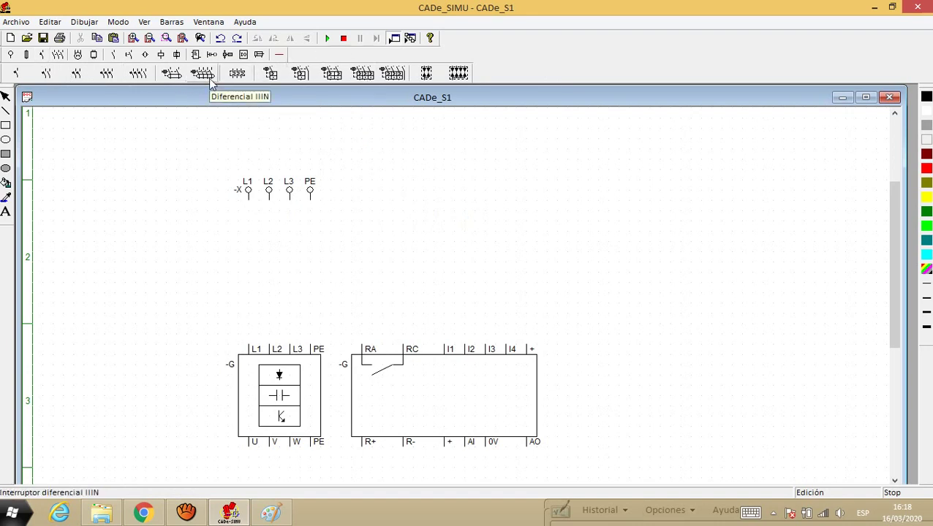
click(359, 74)
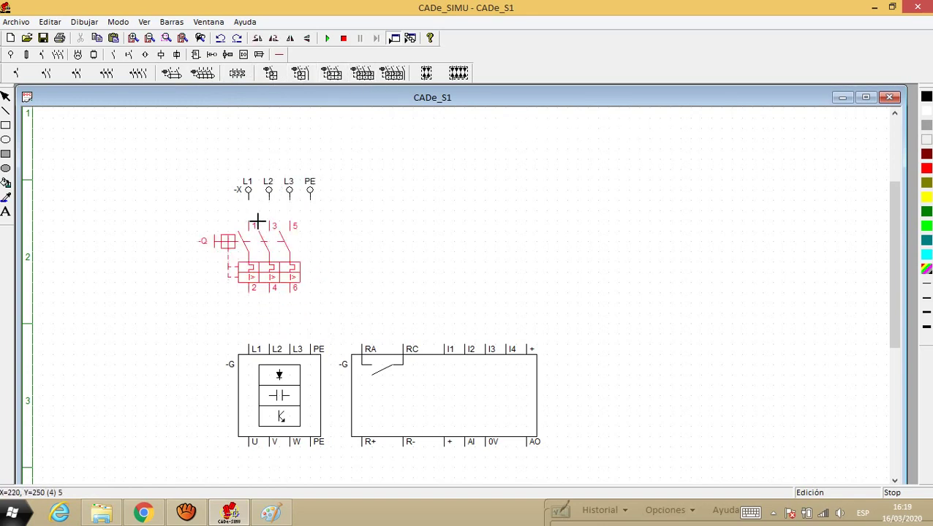
click(255, 220)
key(Escape)
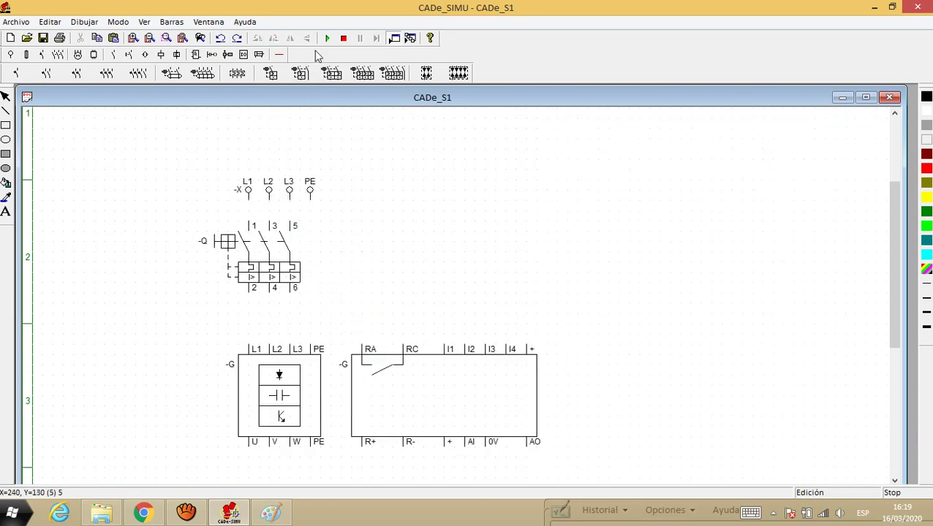
Wire supply terminals L1, L2 and L3 to breaker terminals 1, 3 and 5 with three phase conductors.
click(279, 54)
click(55, 73)
drag(249, 196, 249, 223)
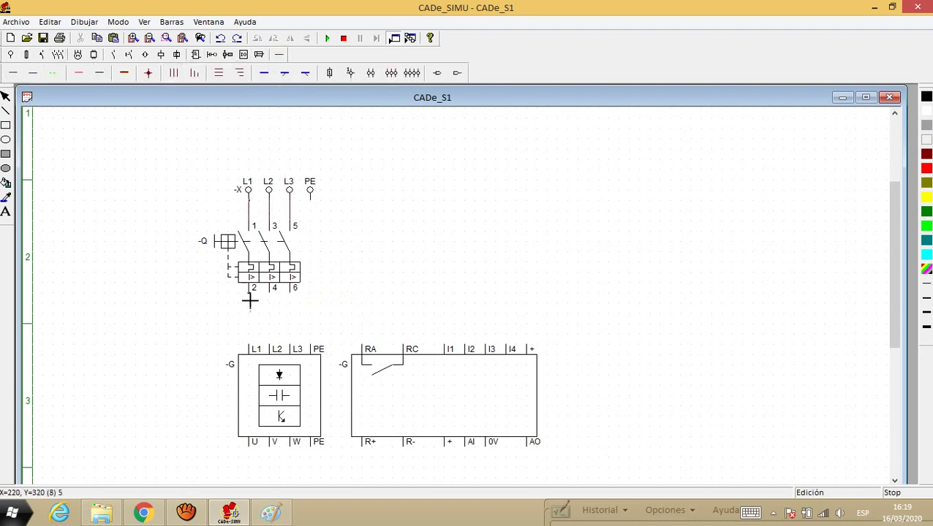
Wire breaker terminals 2, 4 and 6 to drive inputs L1, L2 and L3, and supply PE to the drive's upper PE terminal.
drag(249, 292, 257, 351)
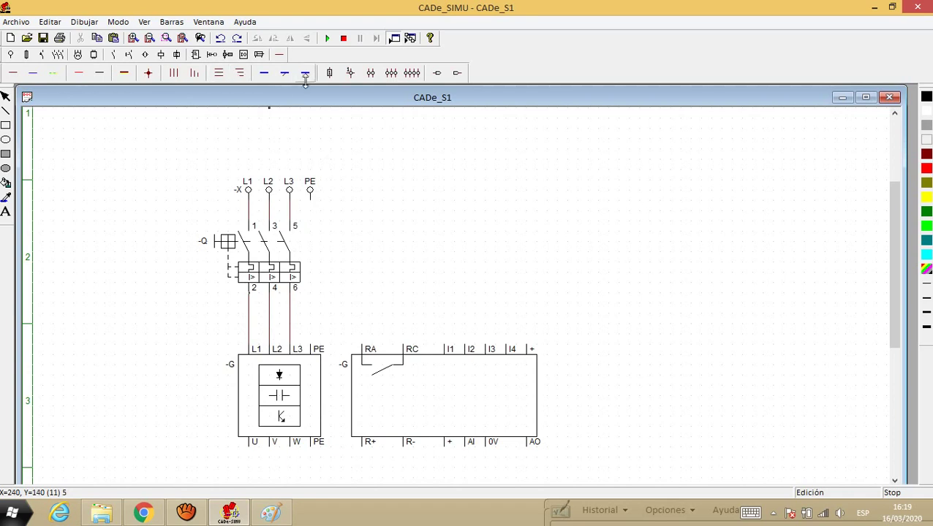
drag(313, 207, 320, 349)
scroll(312, 242, down, 1)
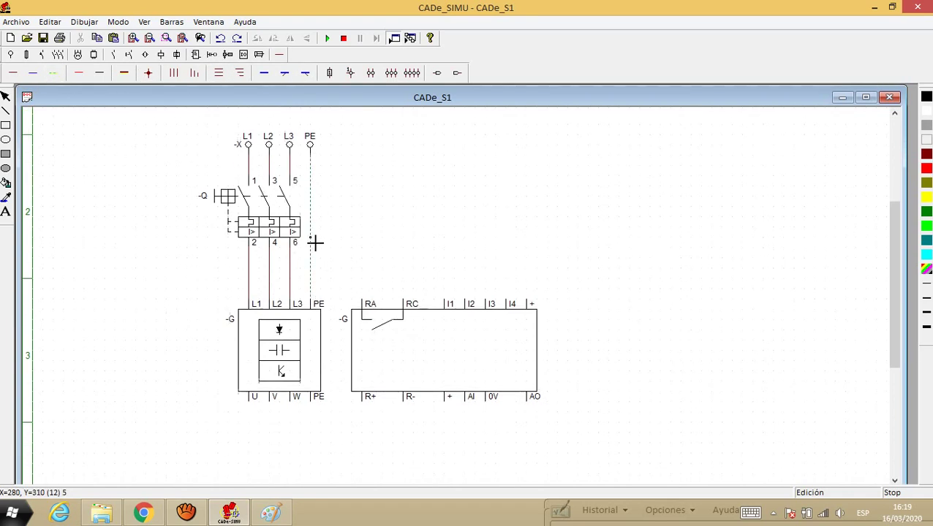
Place a three-phase motor with PE below the drive's power block, aligned with outputs U, V and W.
click(91, 54)
click(12, 72)
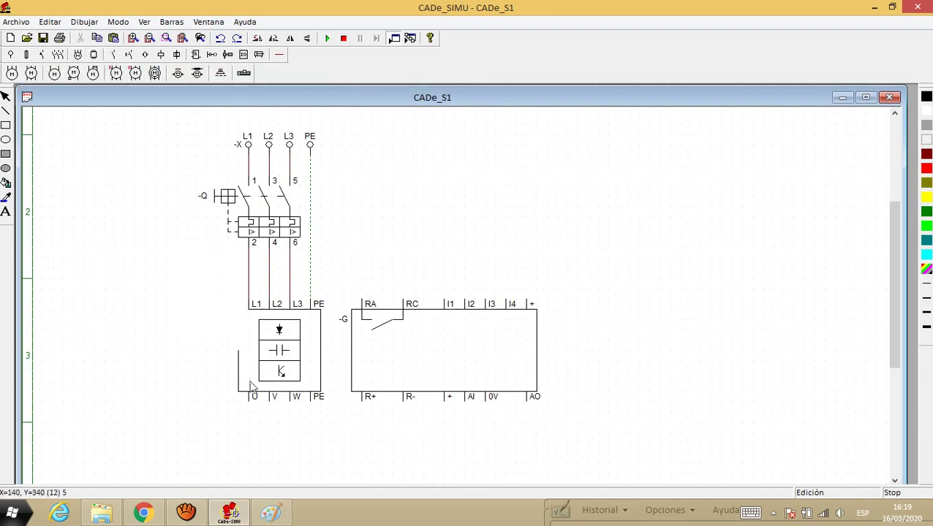
click(255, 426)
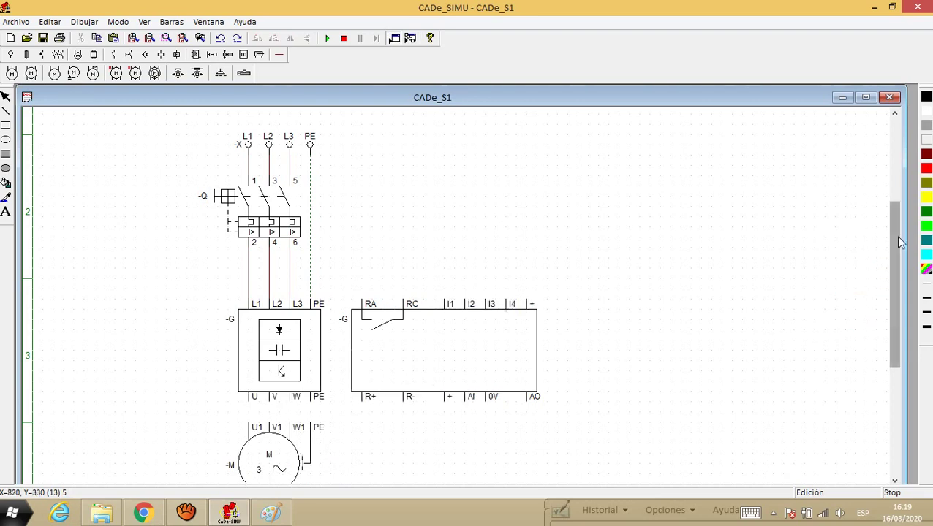
drag(899, 241, 899, 247)
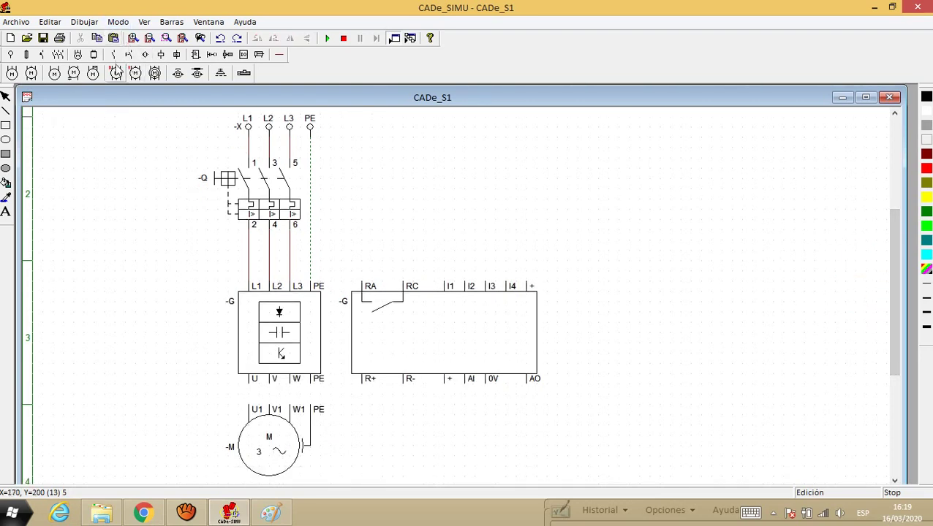
Wire drive outputs U, V and W to motor terminals U1, V1 and W1, and connect the drive's lower PE to the motor's PE.
click(278, 54)
click(174, 73)
drag(249, 381, 251, 411)
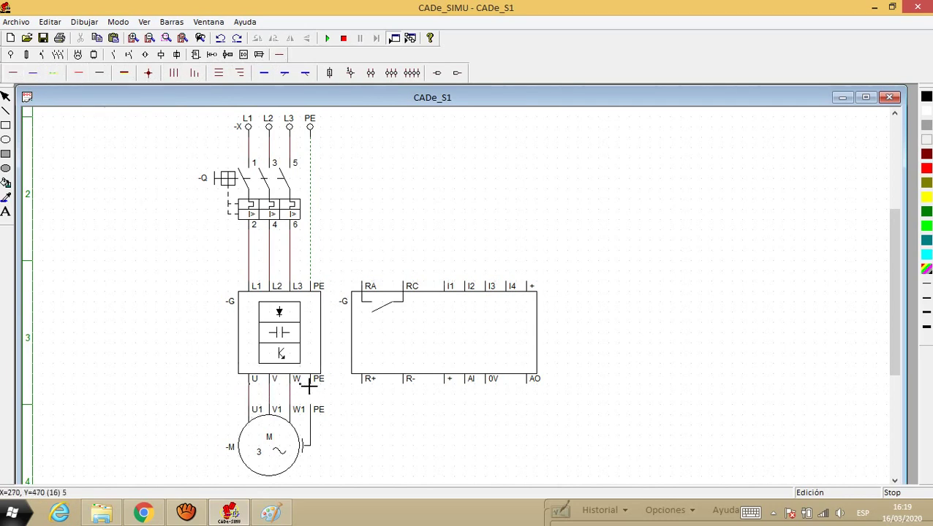
drag(315, 386, 317, 405)
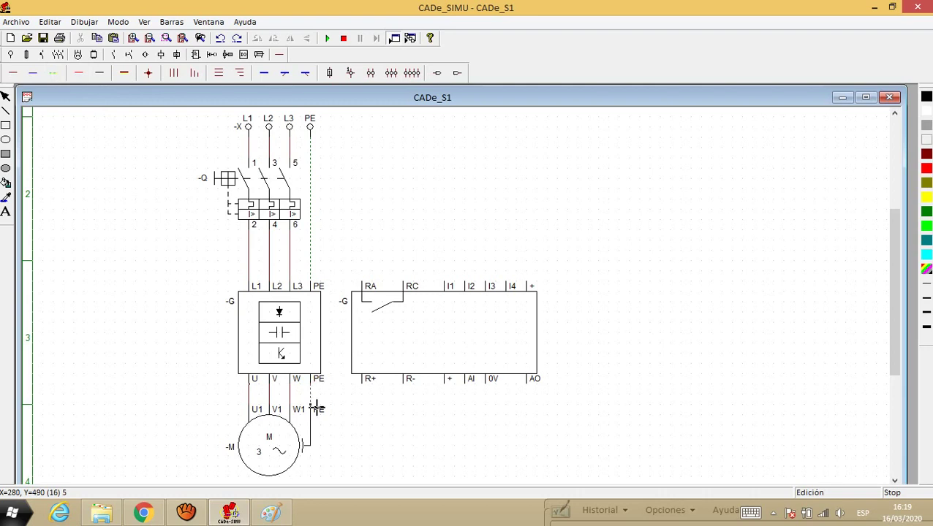
Simulate the power circuit by switching on motor breaker Q, view the Paint sketch, and return to CADe_SIMU.
click(326, 38)
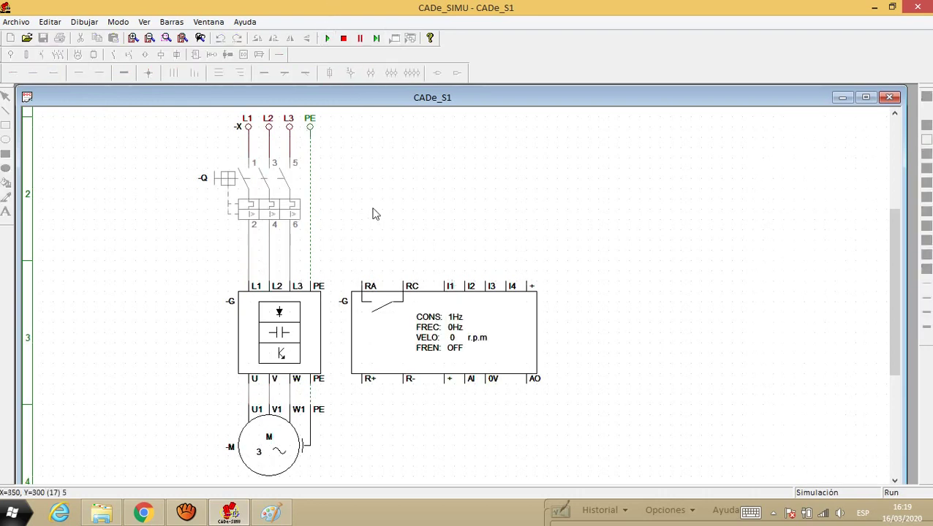
click(229, 179)
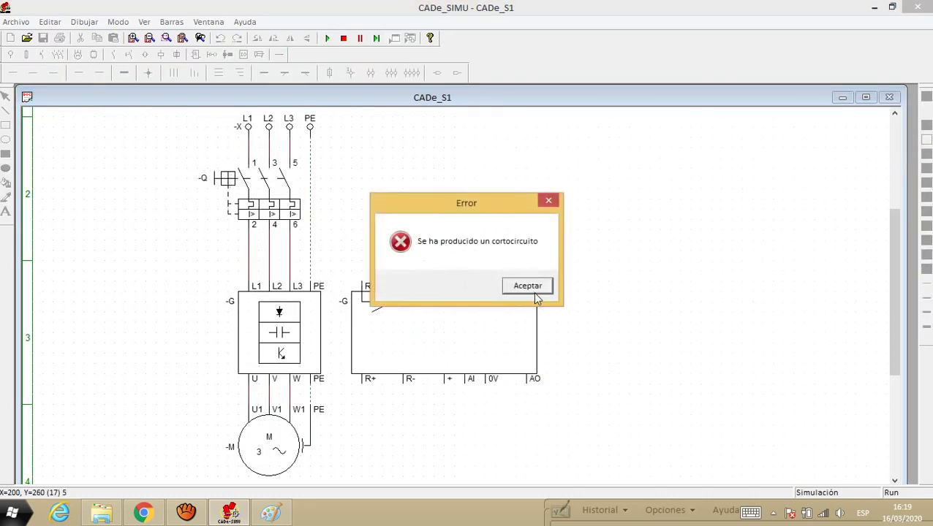
drag(411, 216, 399, 145)
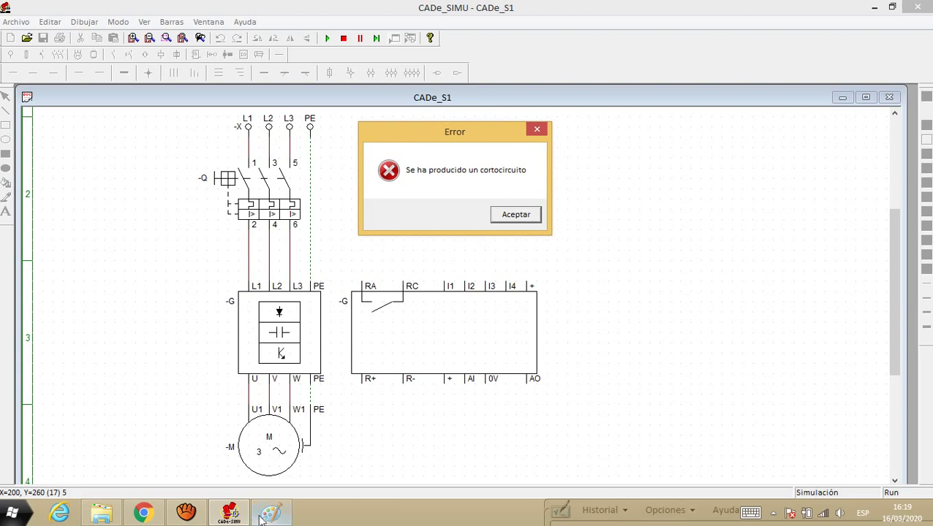
click(187, 513)
click(602, 272)
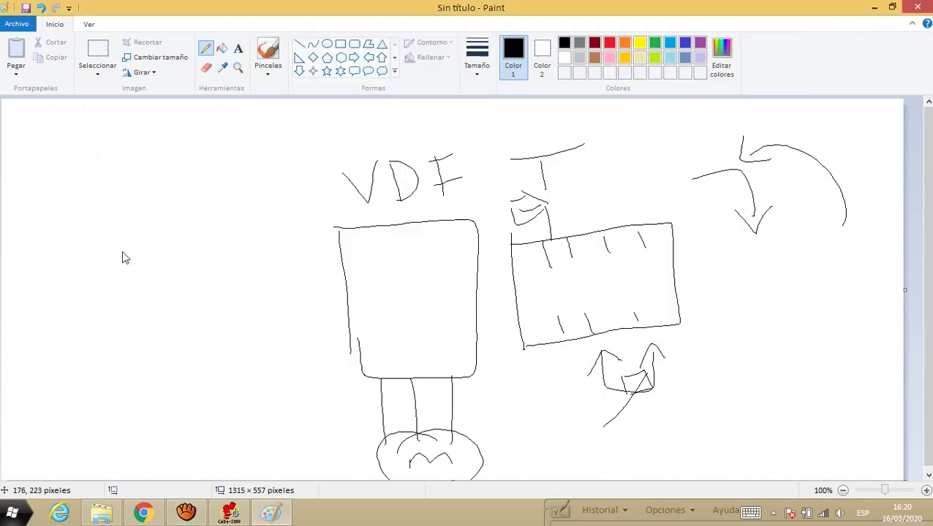
click(230, 513)
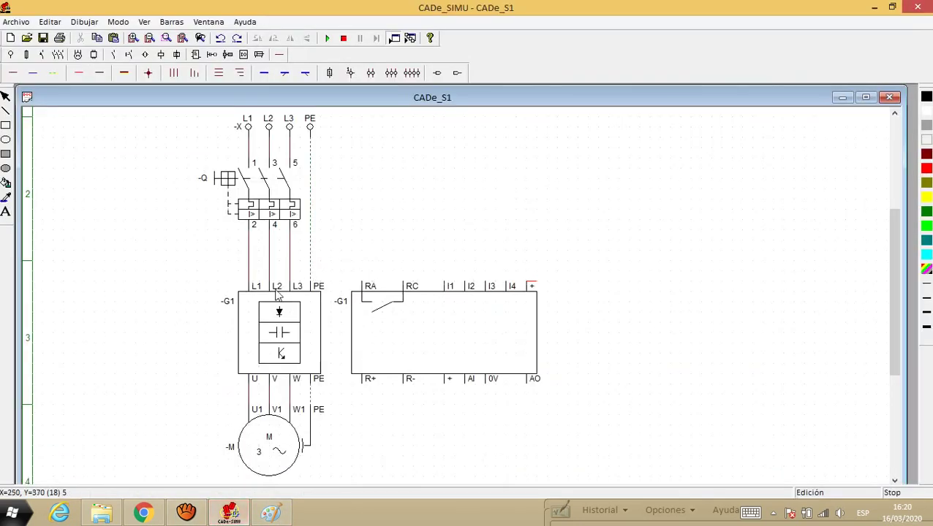
Stop the simulation and delete the stray wire pieces at the control block's upper + terminal.
click(328, 40)
click(342, 38)
click(535, 289)
key(Delete)
click(535, 283)
key(Delete)
key(XF86MonBrightnessUp)
click(538, 281)
key(Delete)
key(ctrl+z)
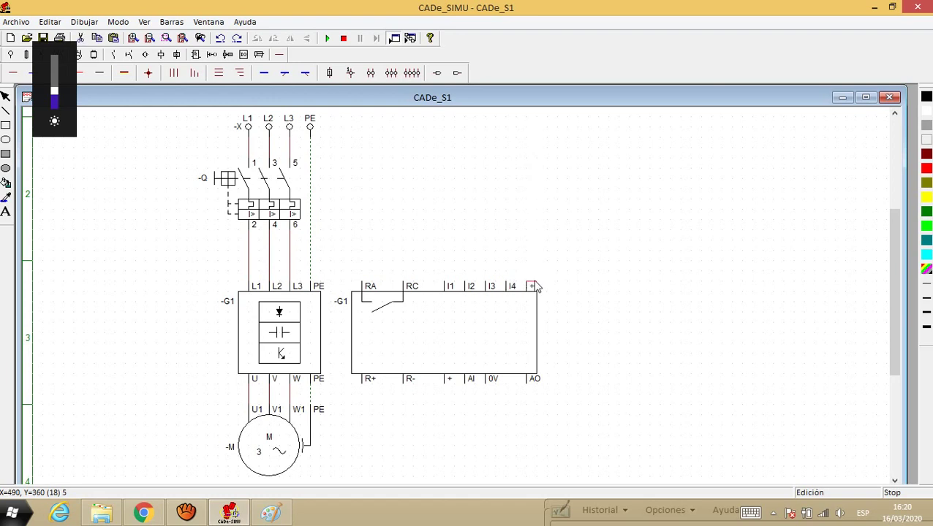
click(542, 291)
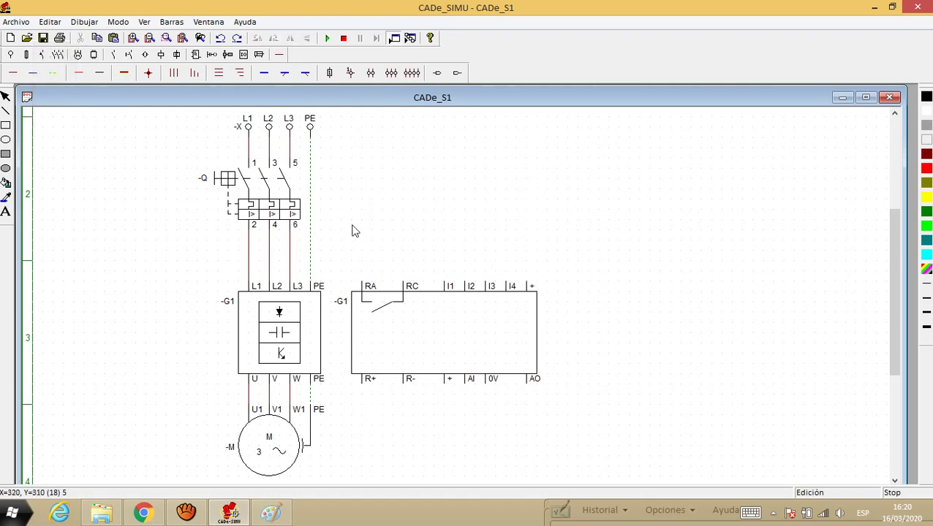
Rerun the simulation, switch on motor breaker Q, and dismiss the error dialogs.
click(327, 38)
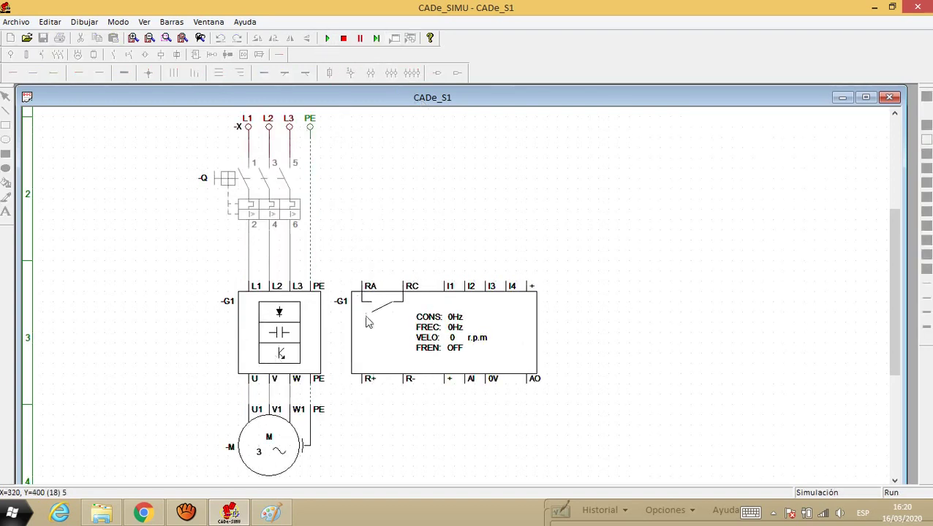
click(225, 181)
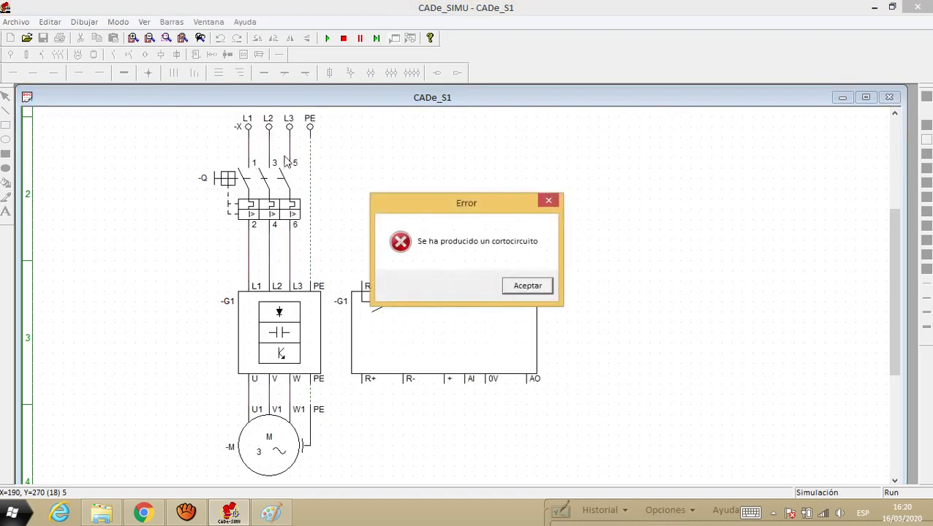
click(524, 286)
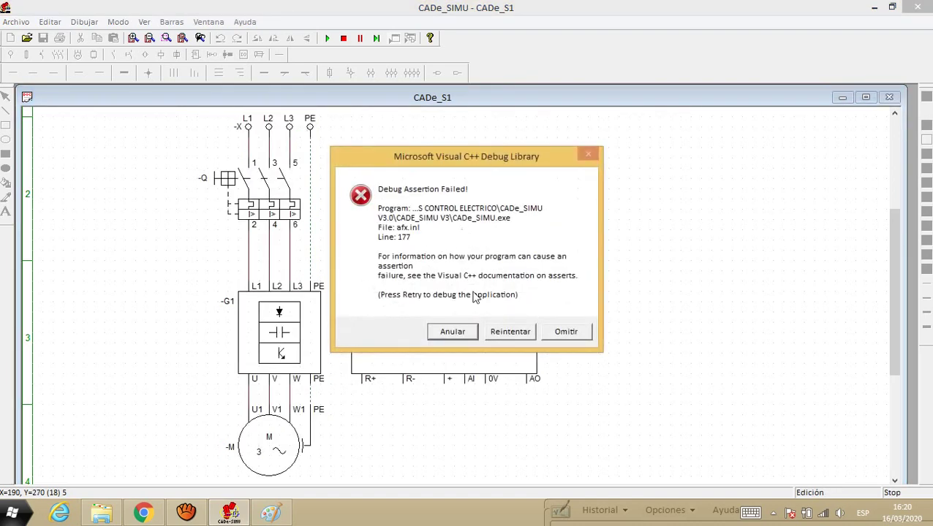
click(566, 328)
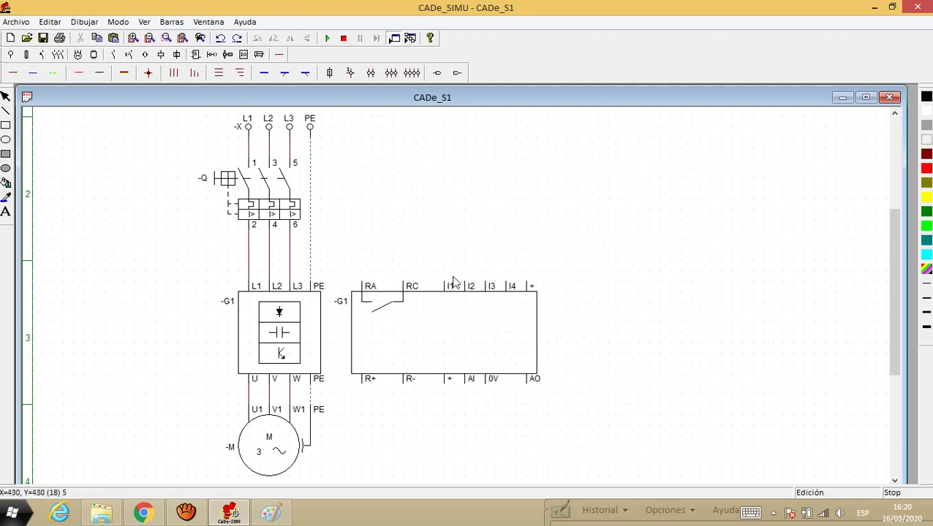
Draw a short wire up from the control block's upper + terminal, rerun the simulation and switch on breaker Q.
click(79, 73)
click(529, 265)
click(327, 38)
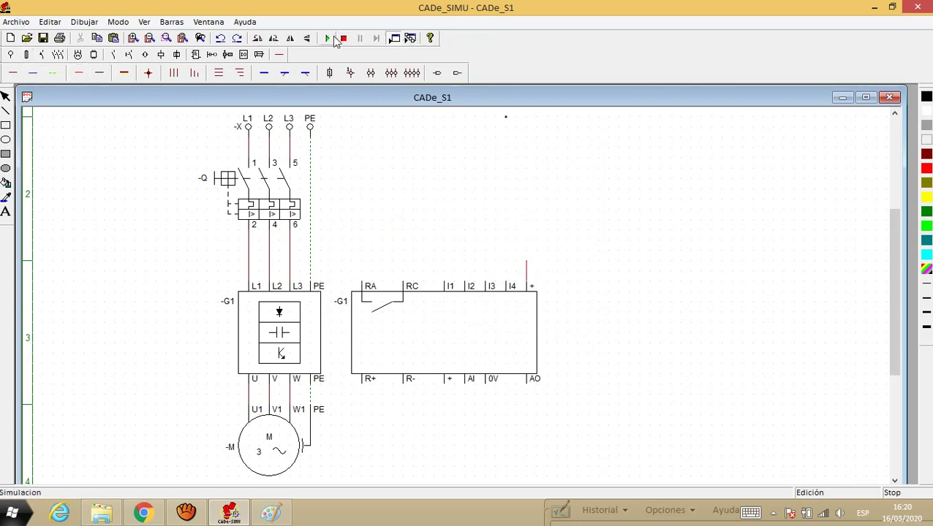
click(228, 192)
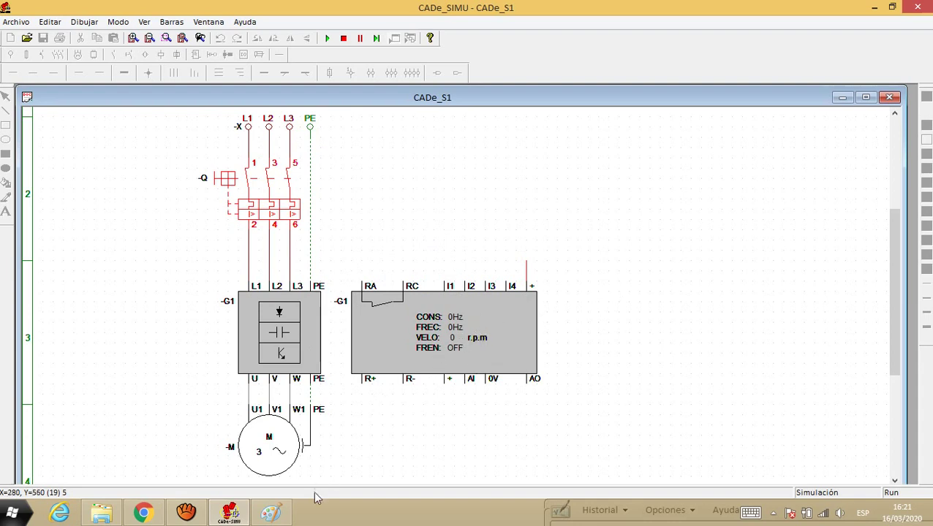
Switch to Paint and clear the old drive sketch by deleting the main drawing area and the remaining motor.
click(271, 513)
right_click(271, 513)
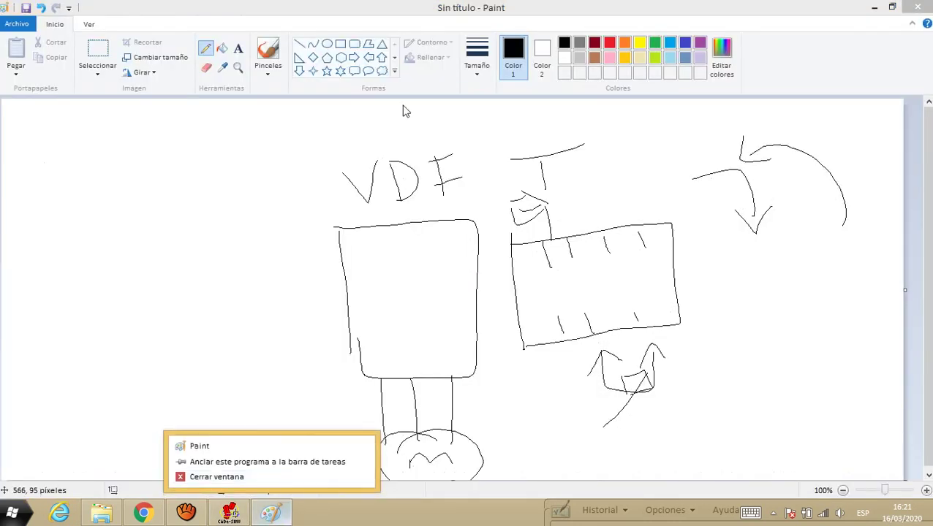
click(208, 79)
click(97, 54)
drag(240, 111, 813, 426)
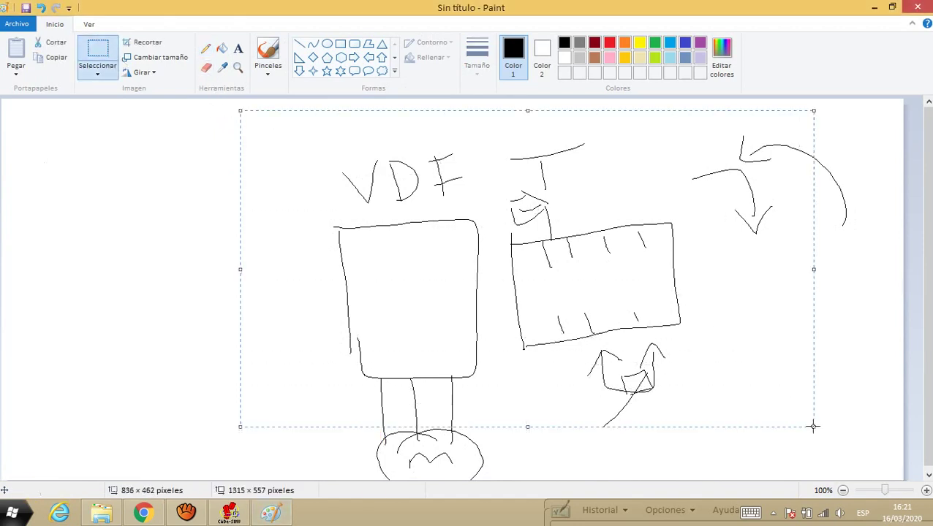
key(Delete)
drag(354, 394, 524, 482)
key(Delete)
Sketch a thick-stroked drive box with a calligraphy brush and handwrite "VDF" inside it.
click(268, 55)
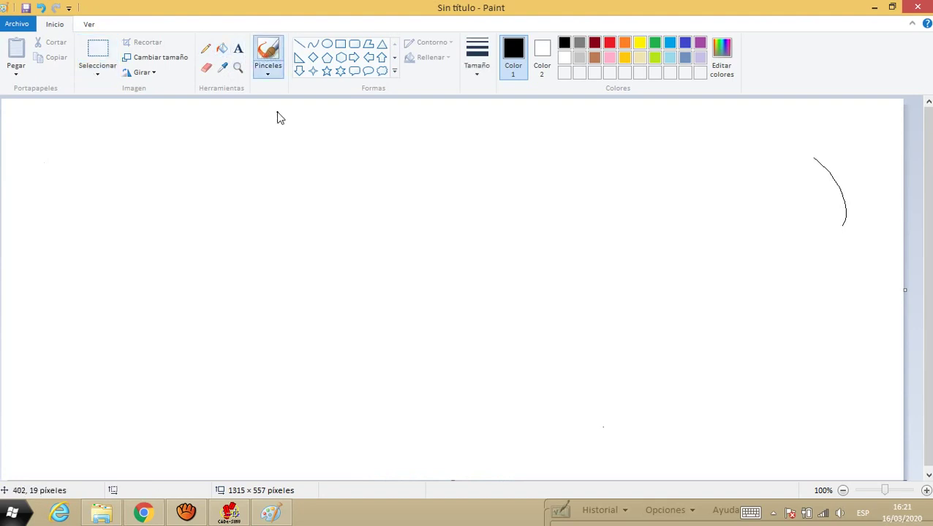
click(267, 74)
click(212, 94)
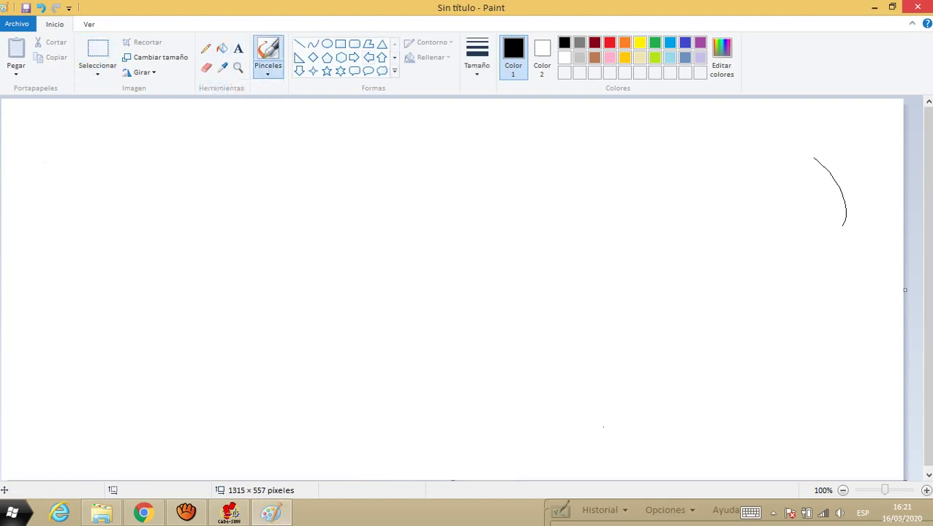
mouse_move(166, 199)
mouse_down()
mouse_move(167, 328)
mouse_move(313, 263)
mouse_move(179, 377)
mouse_move(173, 301)
mouse_move(211, 278)
mouse_move(238, 314)
mouse_up()
mouse_move(216, 272)
mouse_down()
mouse_move(247, 264)
mouse_move(238, 313)
mouse_up()
mouse_move(265, 251)
mouse_down()
mouse_move(279, 296)
mouse_move(278, 233)
mouse_up()
Draw an arrow from the upper side of the VDF box and handwrite "Comandos" at its tip.
mouse_move(272, 273)
mouse_down()
mouse_move(296, 246)
mouse_move(393, 200)
mouse_up()
drag(421, 190, 422, 201)
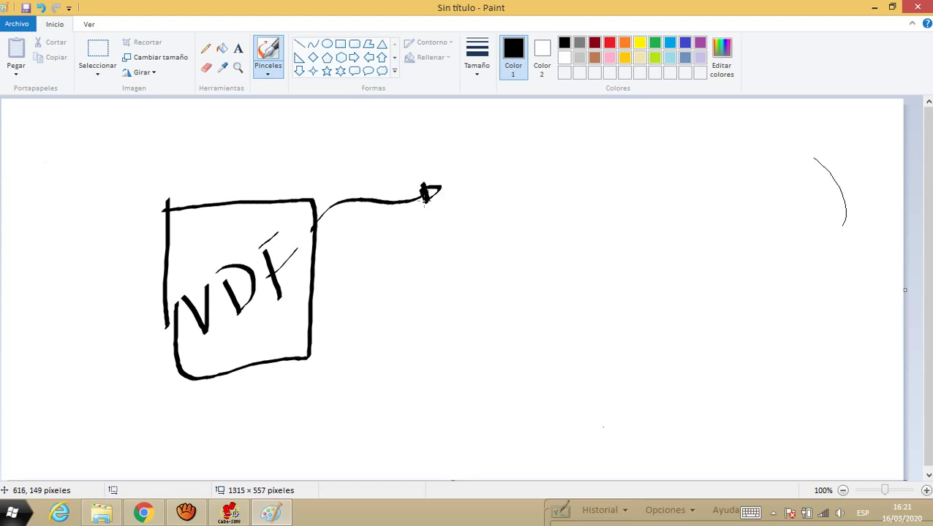
mouse_move(487, 152)
mouse_down()
mouse_move(488, 192)
mouse_move(503, 169)
mouse_move(550, 183)
mouse_move(566, 162)
mouse_move(598, 174)
mouse_move(622, 168)
mouse_up()
mouse_move(618, 131)
mouse_down()
mouse_move(643, 169)
mouse_move(671, 150)
mouse_up()
Add two more arrows from the VDF box, labelled by hand "Frecuencias" and "Tiempos".
drag(320, 311, 451, 269)
drag(503, 228, 501, 285)
drag(471, 245, 523, 223)
drag(499, 256, 512, 247)
drag(522, 272, 531, 249)
mouse_move(543, 259)
mouse_down()
mouse_move(559, 249)
mouse_move(557, 271)
mouse_up()
mouse_move(579, 240)
mouse_down()
mouse_move(581, 261)
mouse_move(651, 234)
mouse_move(723, 226)
mouse_up()
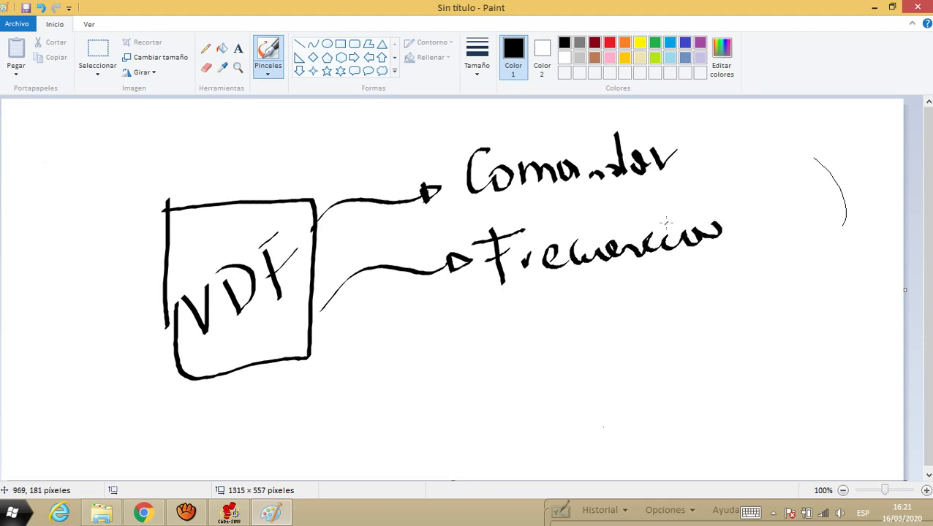
mouse_move(313, 361)
mouse_down()
mouse_move(454, 369)
mouse_move(539, 338)
mouse_move(525, 385)
mouse_up()
mouse_move(544, 350)
mouse_down()
mouse_move(549, 375)
mouse_move(688, 338)
mouse_move(705, 344)
mouse_up()
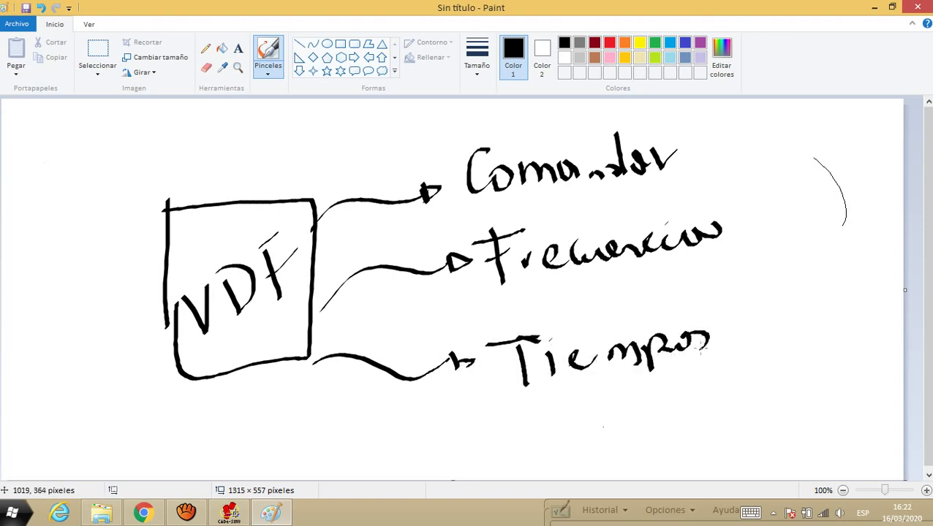
Draw a motor circle joined by three lines below the VDF box, three supply lines on top, and a mark beside "Comandos".
drag(217, 374, 215, 439)
drag(248, 371, 247, 453)
drag(274, 361, 275, 443)
mouse_move(247, 418)
mouse_down()
mouse_move(223, 424)
mouse_move(249, 418)
mouse_up()
drag(247, 460, 289, 448)
drag(214, 157, 217, 228)
drag(240, 150, 238, 219)
drag(270, 164, 282, 245)
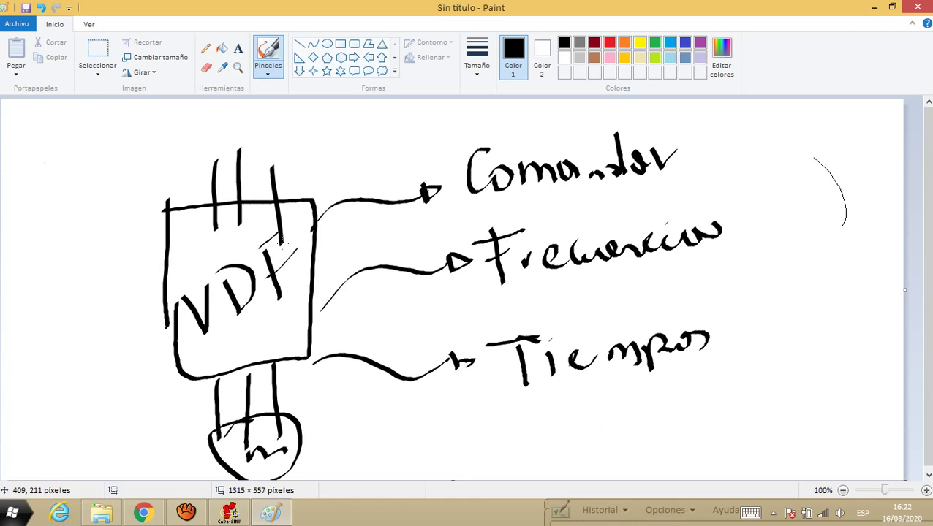
drag(735, 126, 696, 157)
mouse_move(706, 136)
mouse_down()
mouse_move(716, 158)
mouse_move(698, 158)
mouse_up()
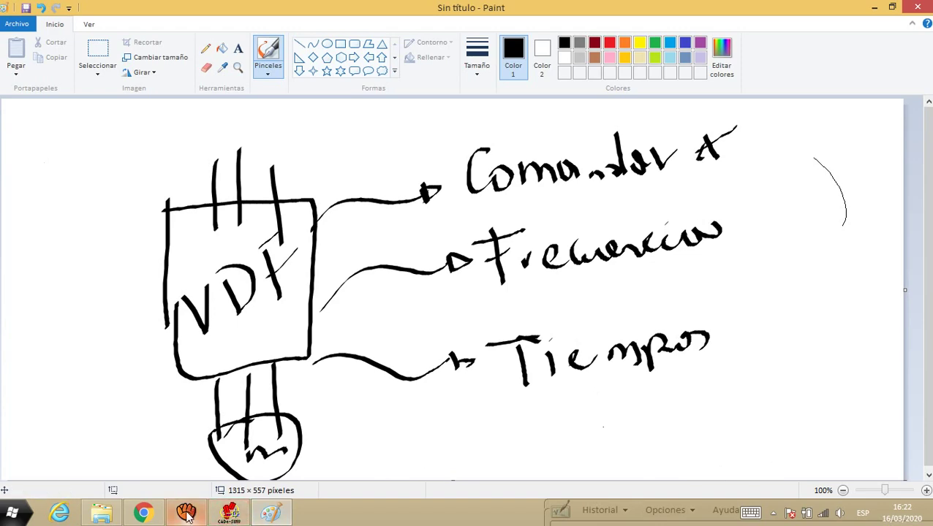
Switch to Chrome and skim the Delta VFD-M user manual from the cover through the installation, wiring, keypad and parameter chapters.
click(143, 514)
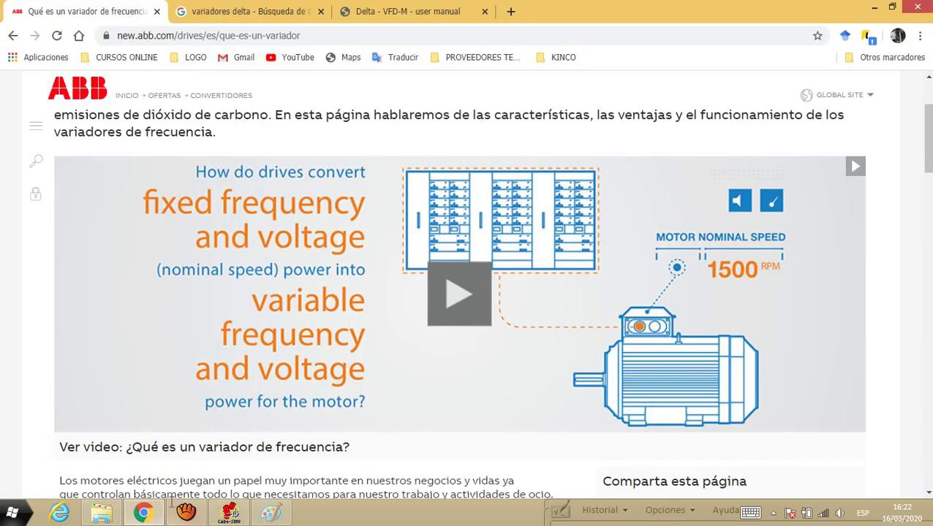
click(379, 7)
scroll(511, 351, down, 20)
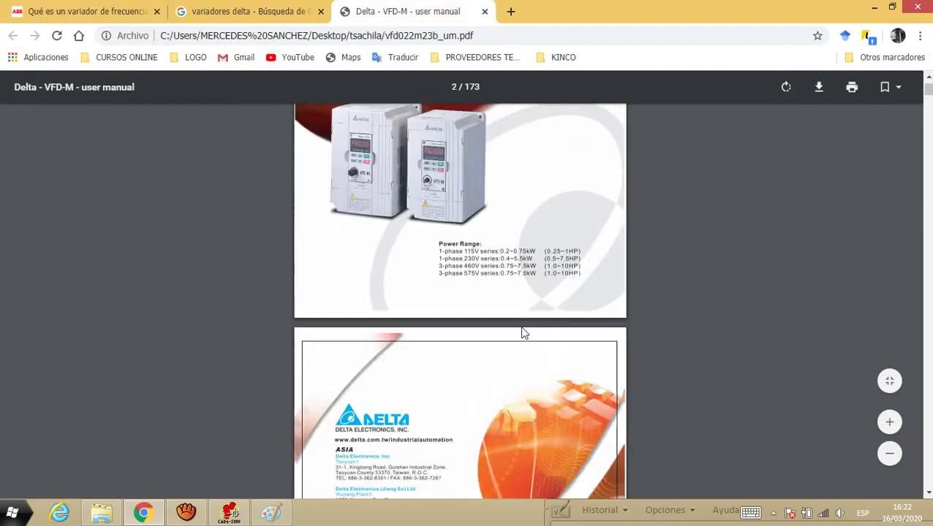
scroll(508, 340, down, 20)
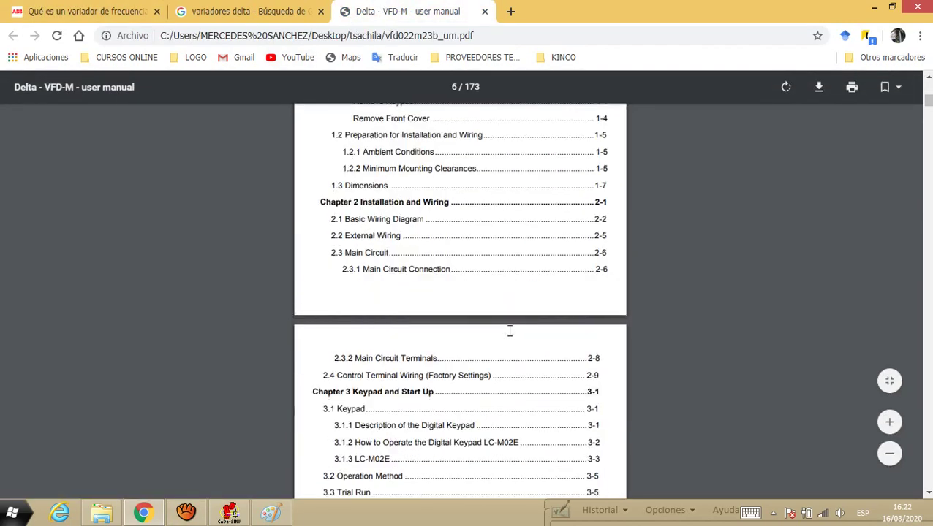
scroll(486, 313, down, 20)
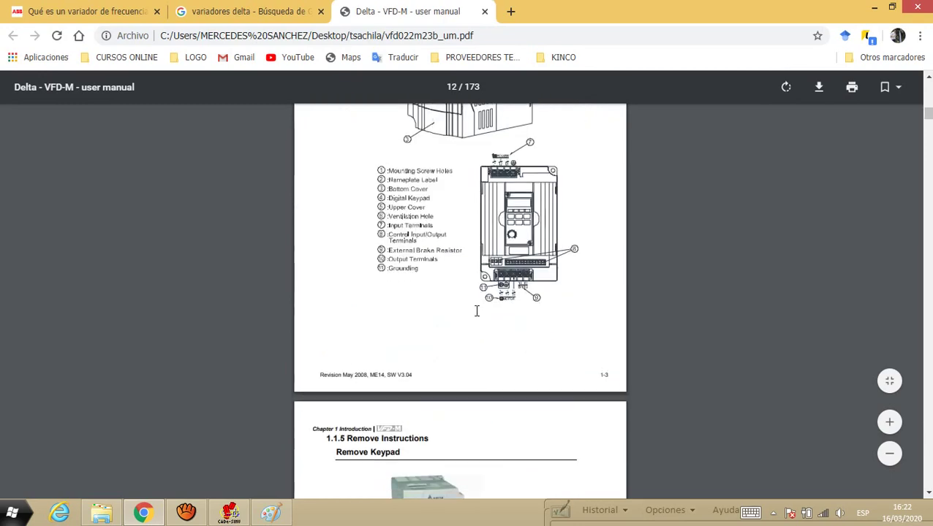
scroll(477, 314, down, 6)
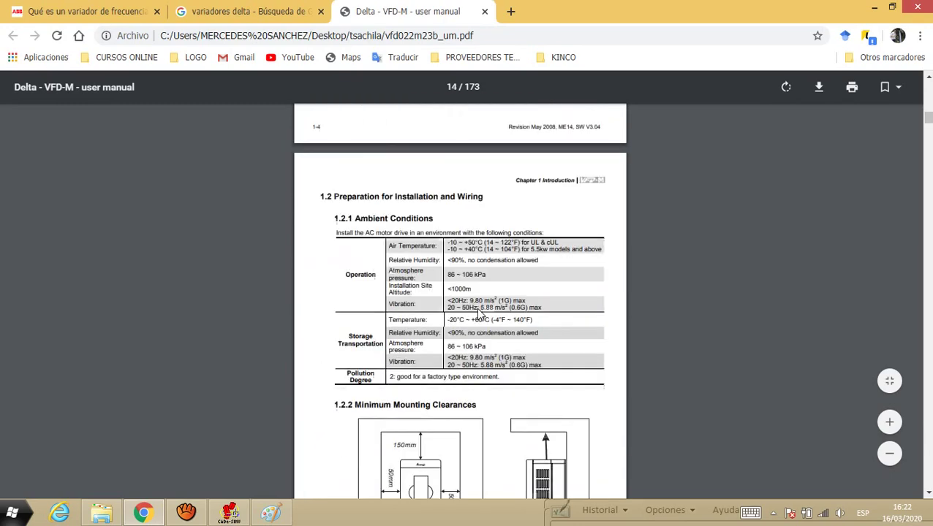
scroll(519, 325, up, 7)
scroll(519, 325, up, 2)
scroll(522, 322, down, 18)
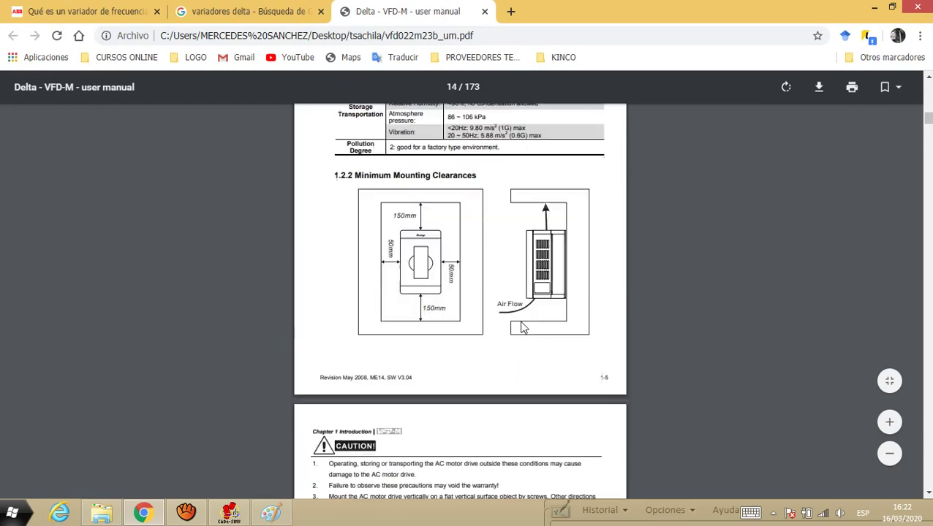
scroll(523, 323, down, 20)
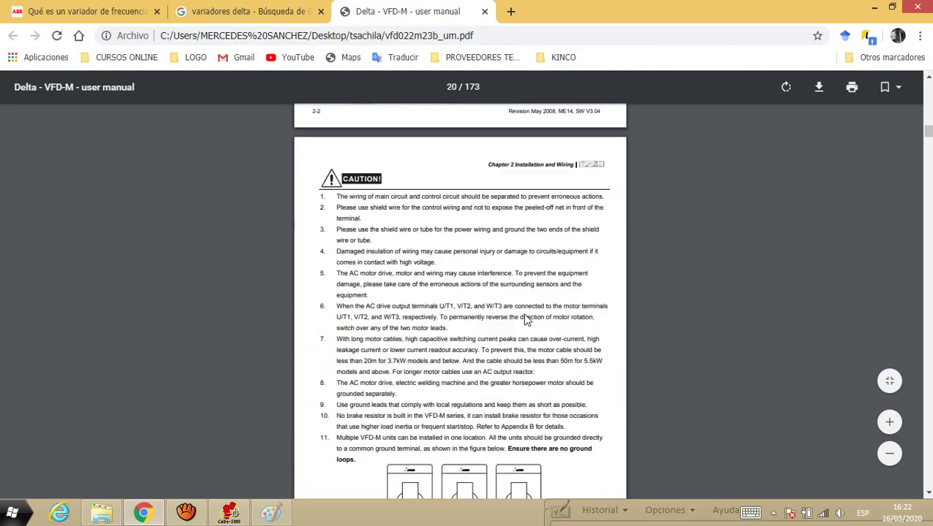
scroll(526, 318, down, 20)
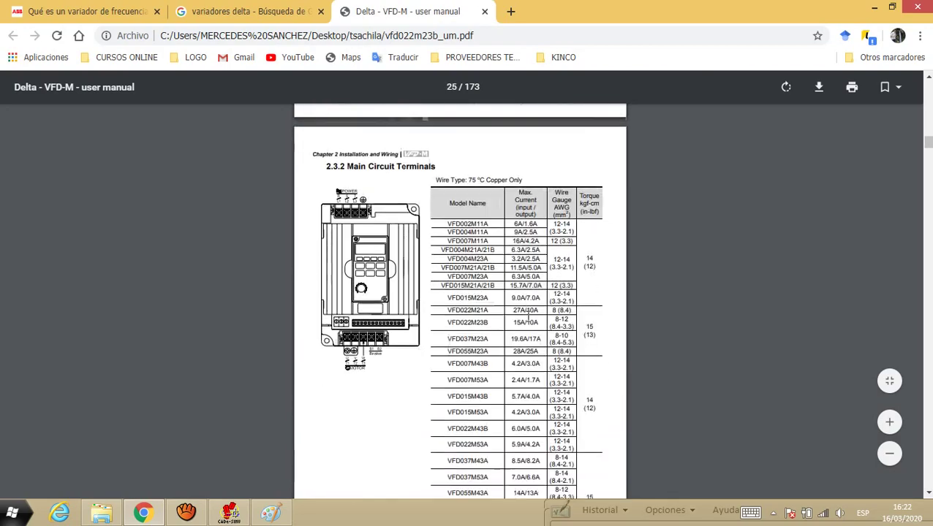
scroll(529, 311, down, 15)
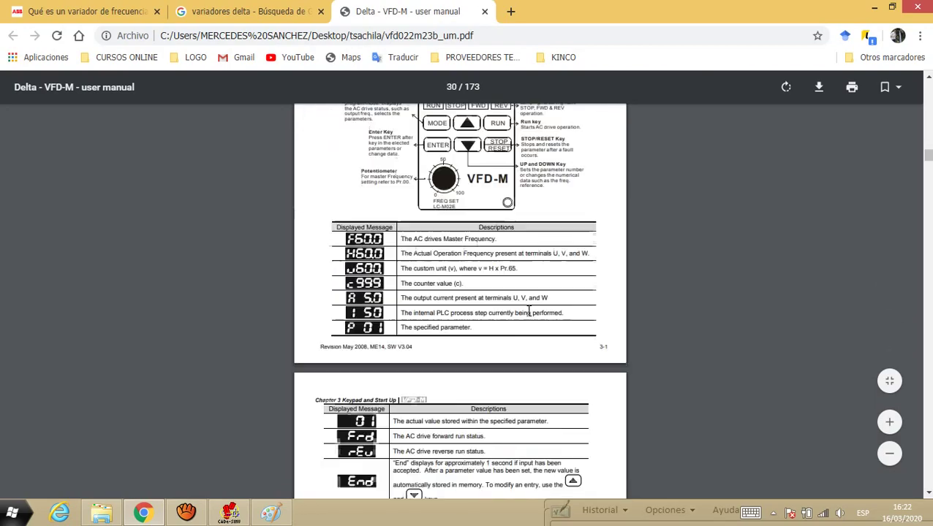
scroll(529, 311, down, 20)
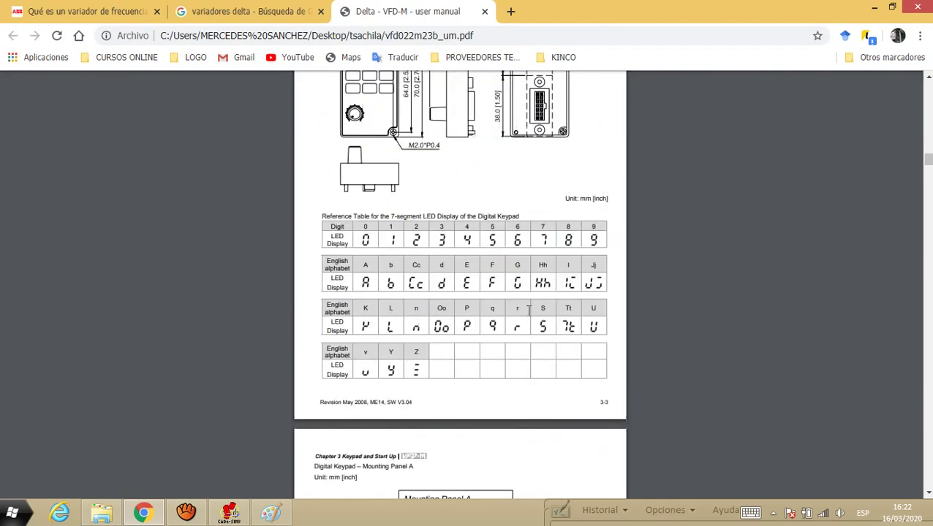
scroll(530, 312, down, 20)
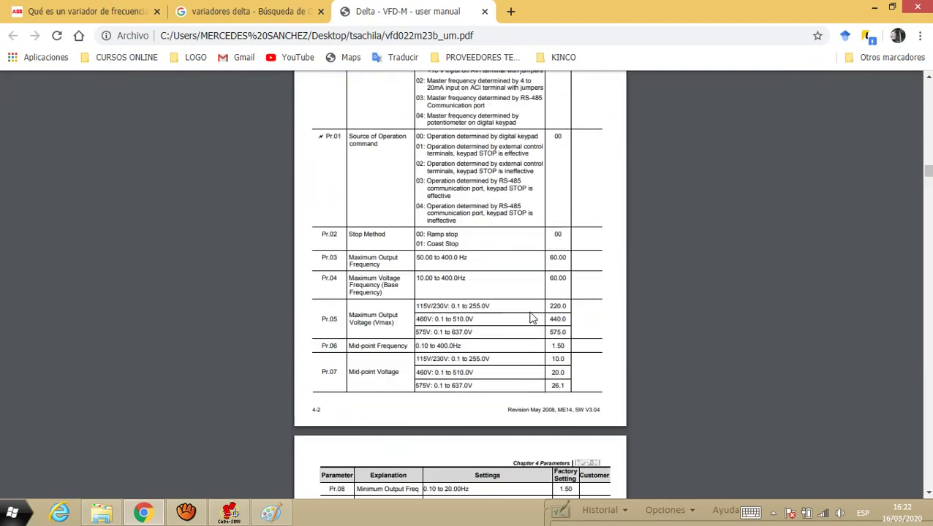
scroll(530, 316, down, 20)
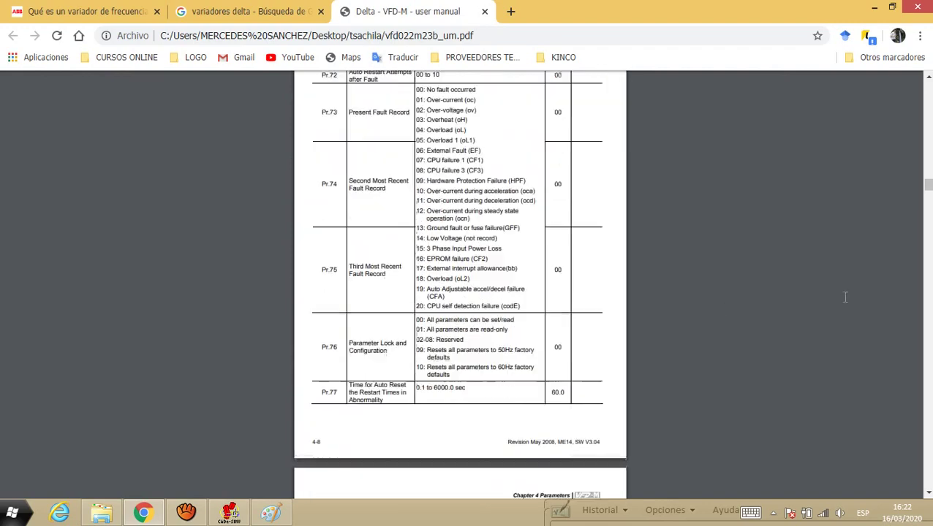
Return to the manual's "Remove Front Cover" photos on page 13 and examine the RST and UVW terminal sides enlarged.
drag(928, 188, 928, 131)
scroll(483, 312, up, 20)
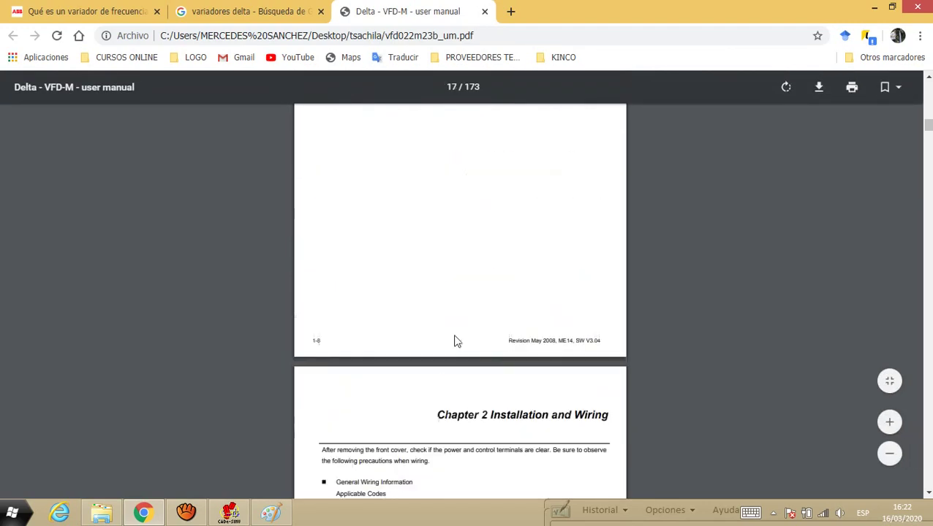
scroll(475, 308, up, 12)
scroll(521, 310, down, 11)
scroll(576, 249, up, 3)
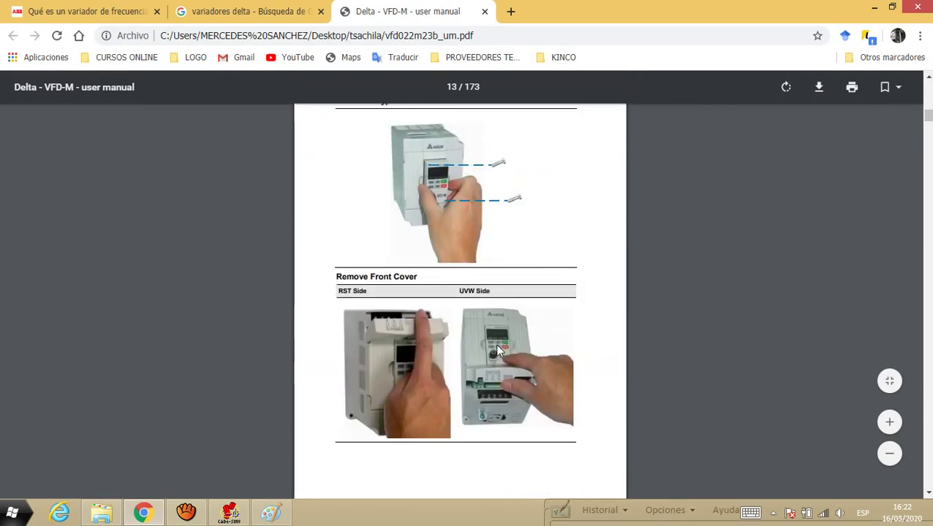
scroll(540, 271, up, 5)
scroll(563, 313, down, 3)
scroll(585, 314, down, 1)
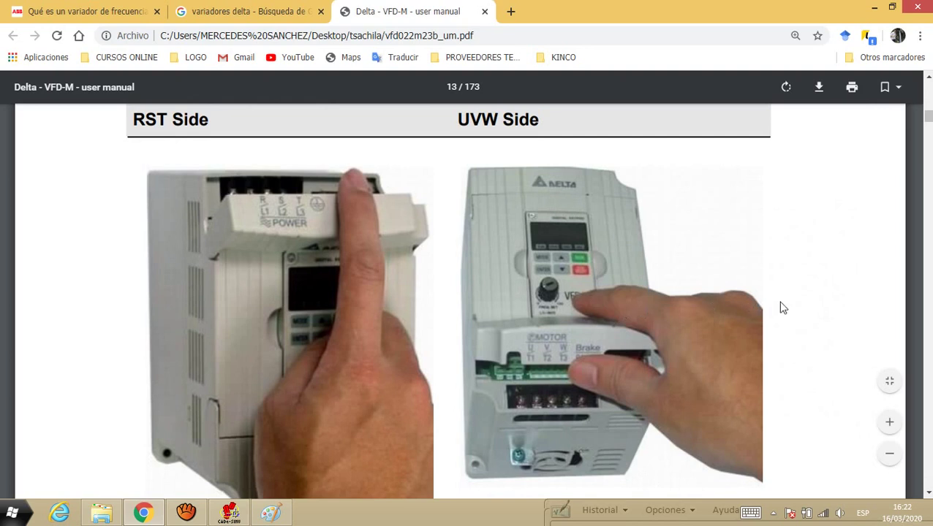
scroll(782, 308, down, 1)
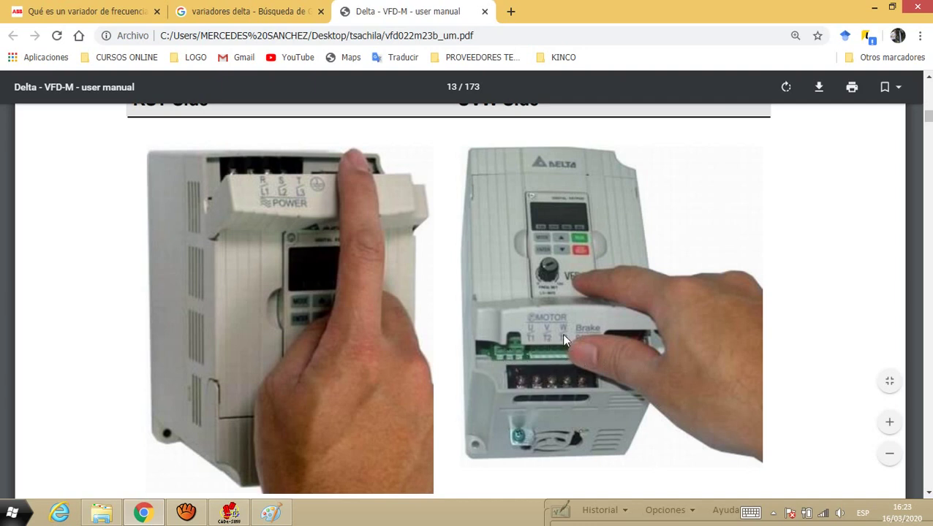
Switch to Paint, underline the handwritten word "Frecuencias", and return to the manual's drive photos in Chrome.
click(271, 513)
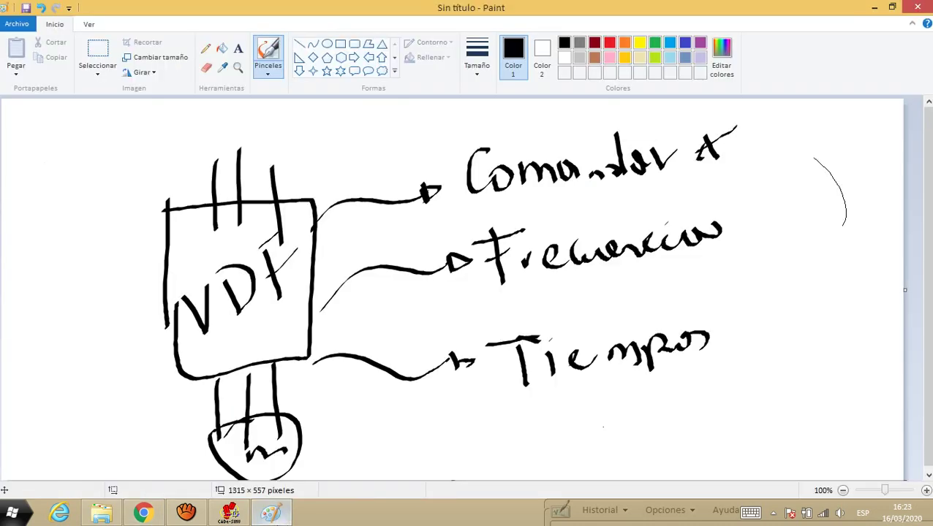
drag(516, 285, 672, 285)
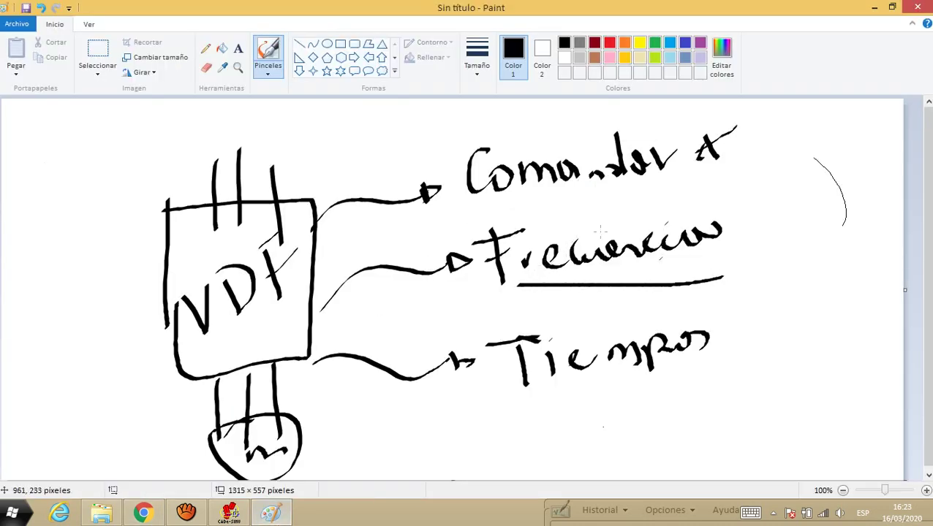
click(272, 512)
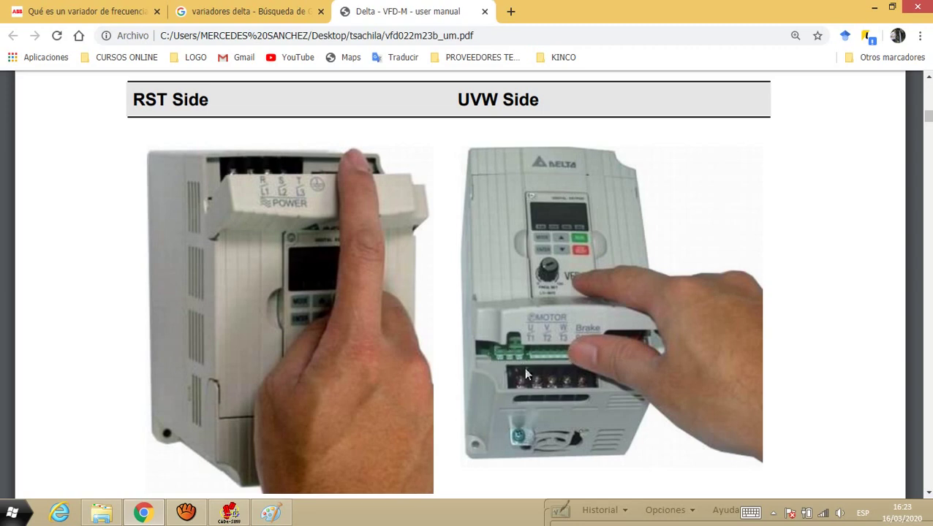
click(272, 512)
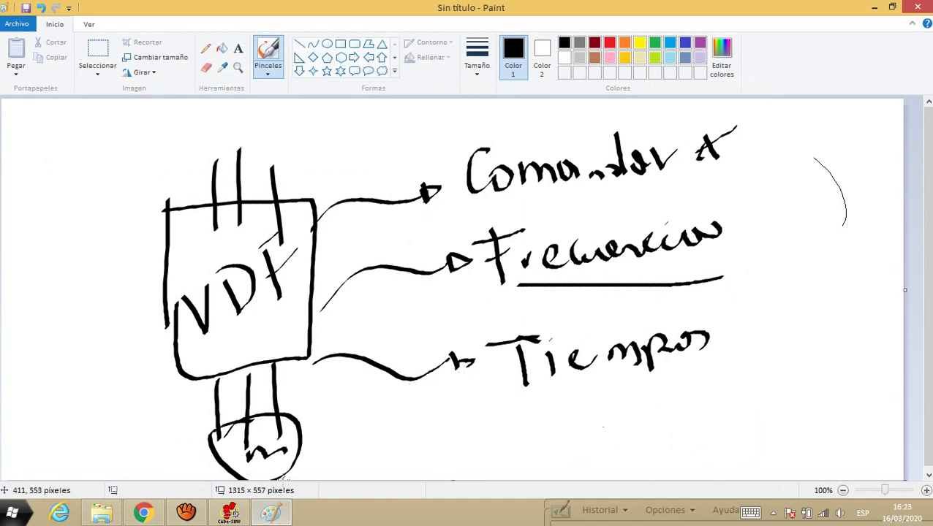
click(143, 513)
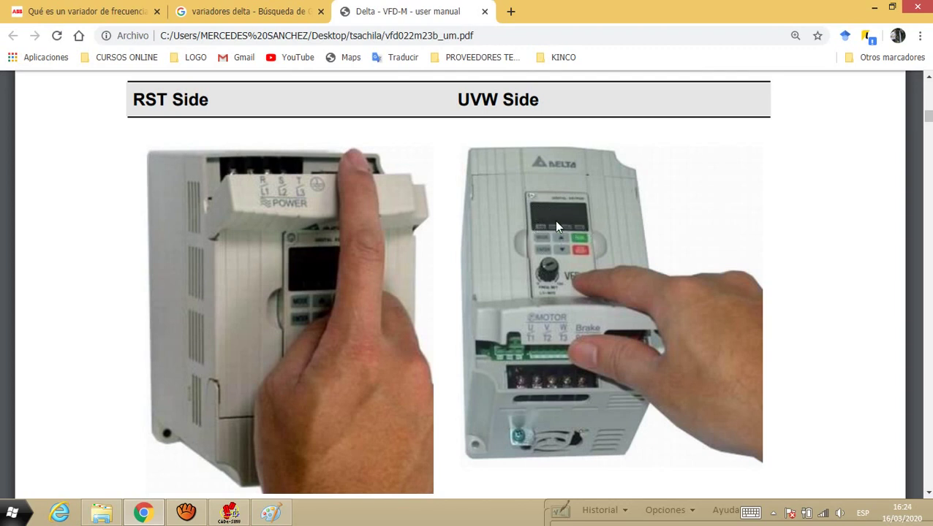
Switch to CADe_SIMU, restart the circuit simulation and close the motor breaker -Q to energise the drive.
click(229, 513)
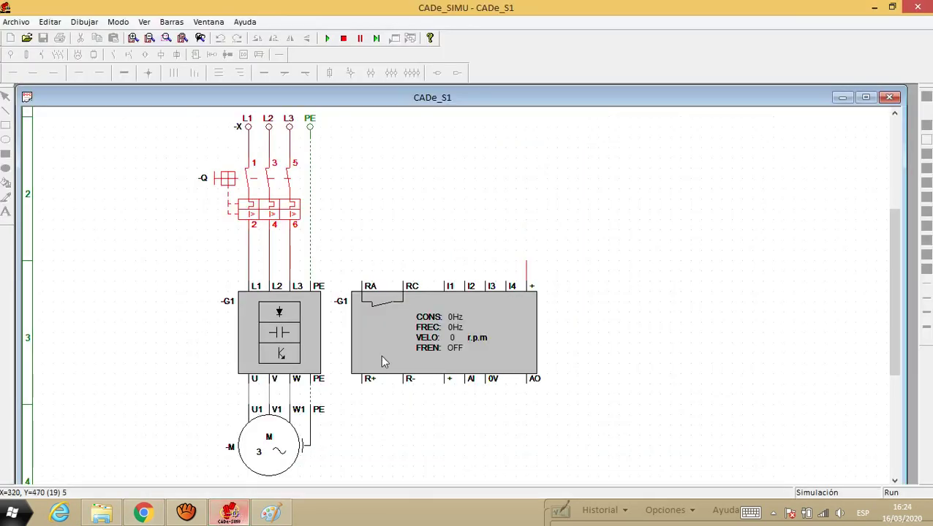
click(342, 39)
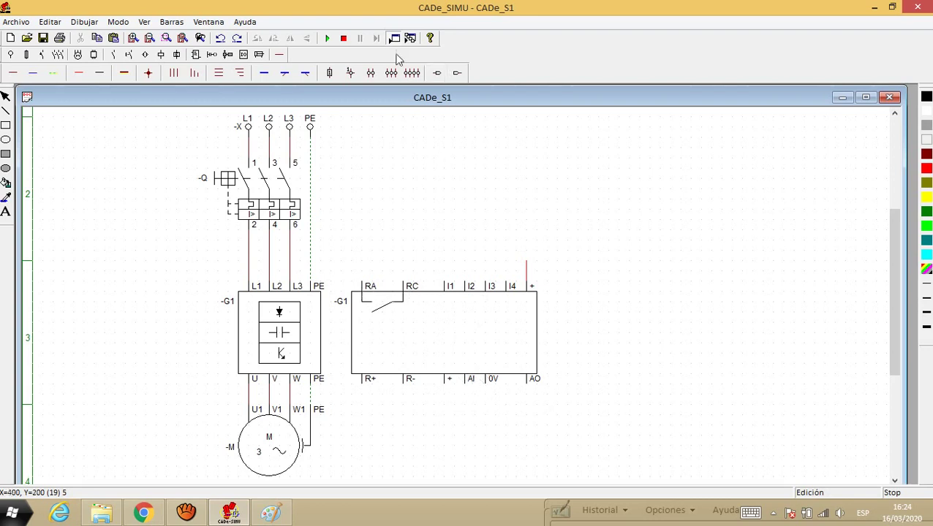
click(327, 38)
click(228, 178)
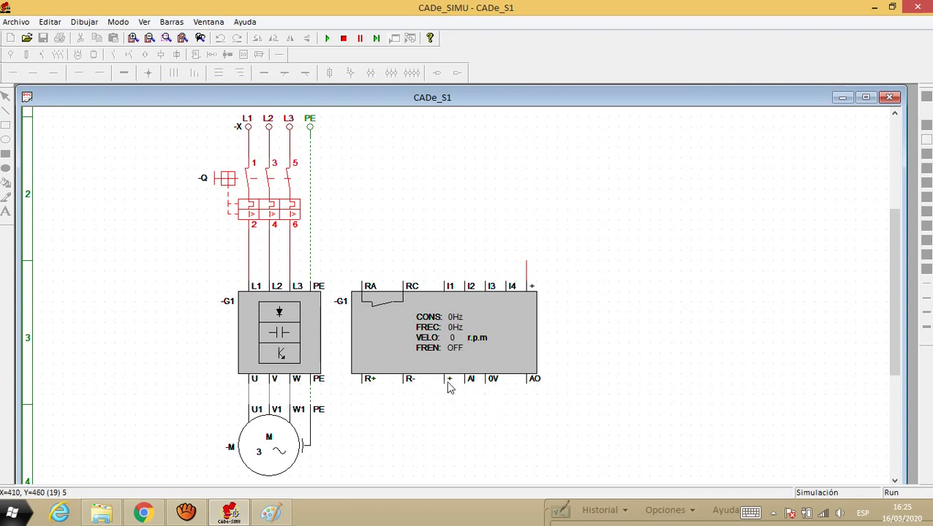
Switch to Chrome, search Google Images for "potenciometro" in a new tab, and examine the Wikipedia picture and the wiring images.
click(143, 512)
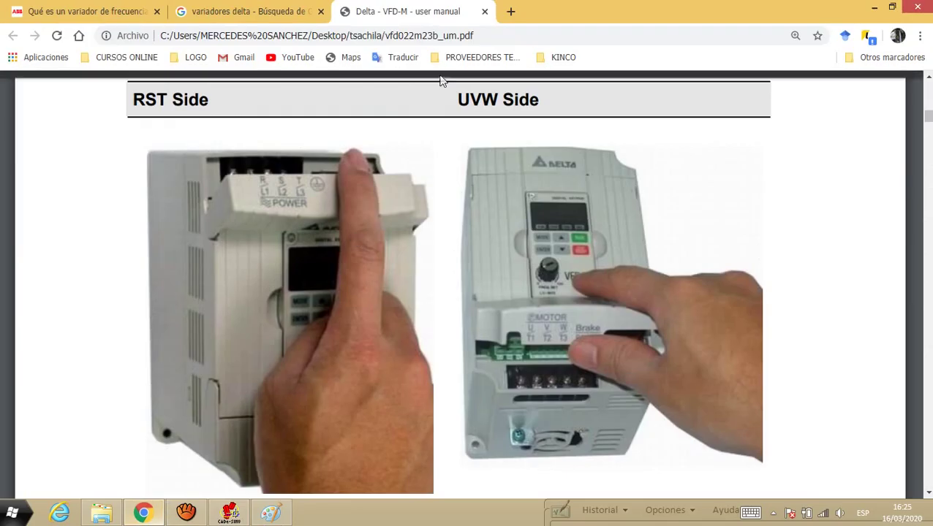
click(511, 12)
text(p)
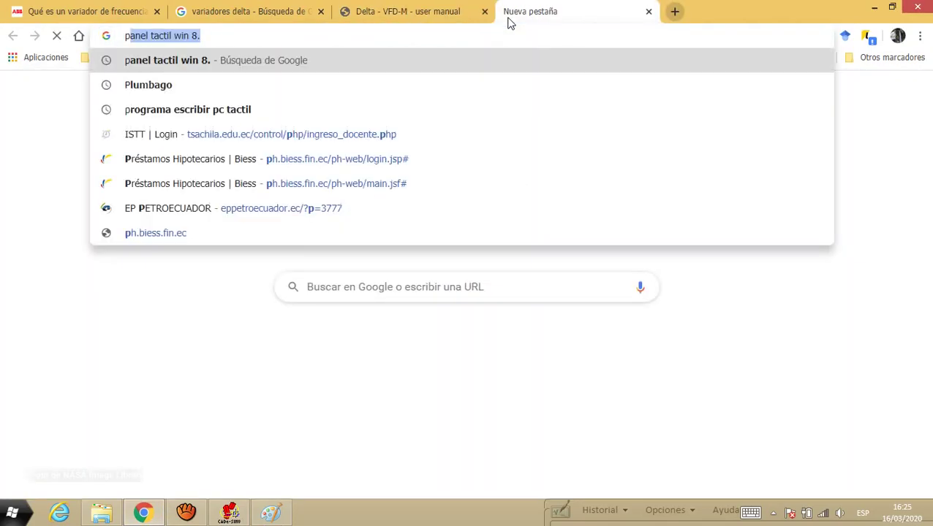
text(otenciometro)
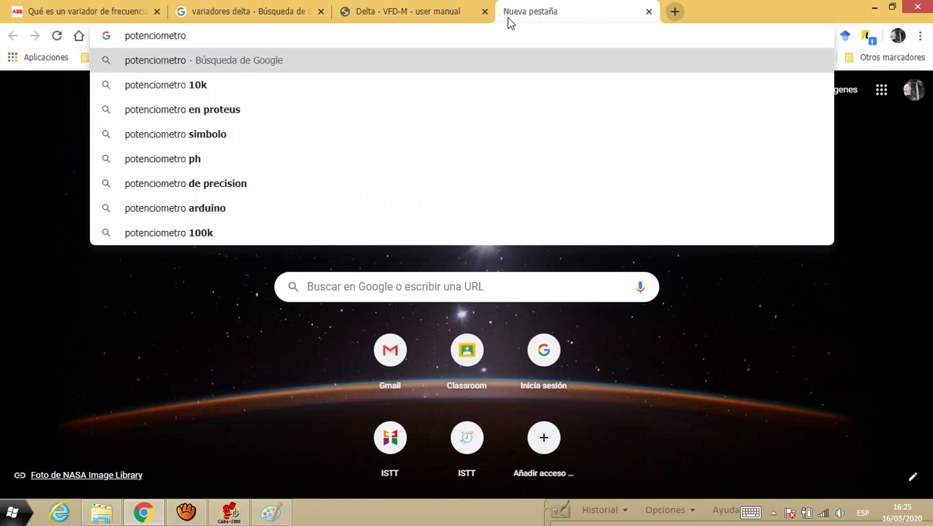
key(Return)
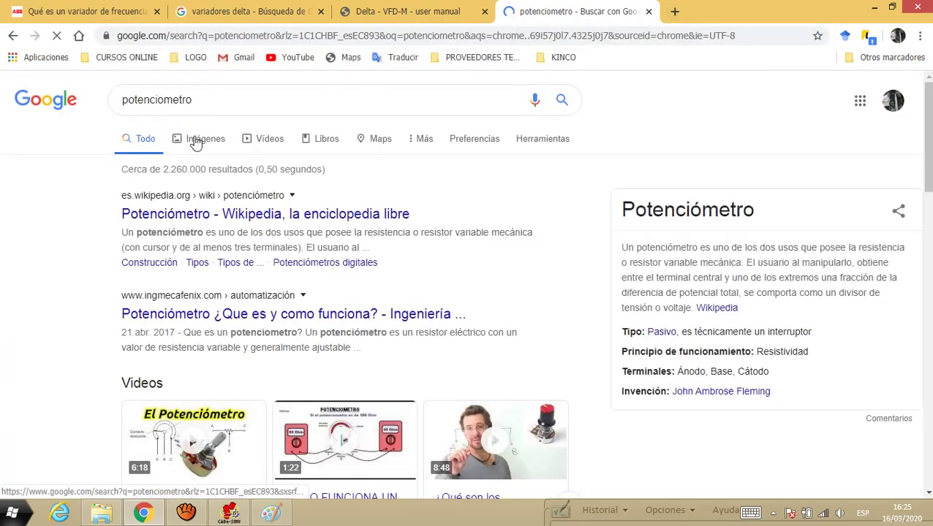
click(209, 141)
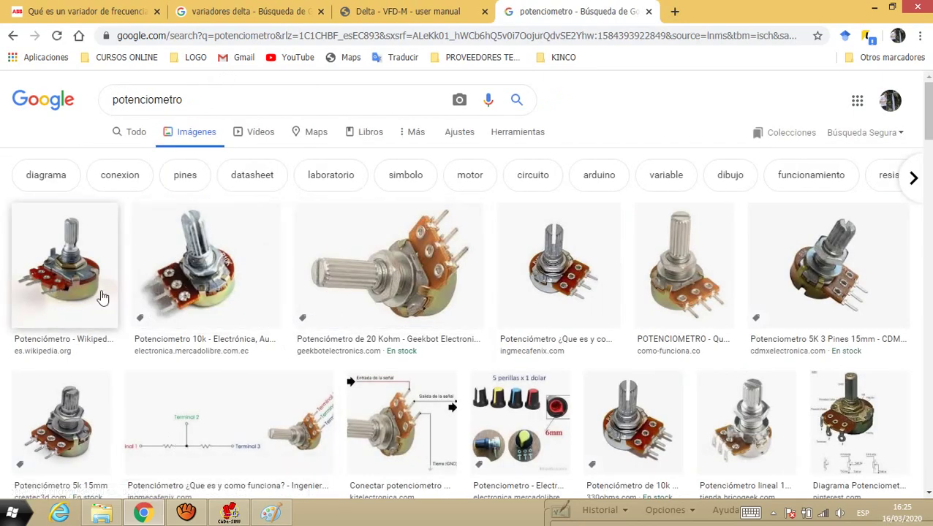
click(102, 297)
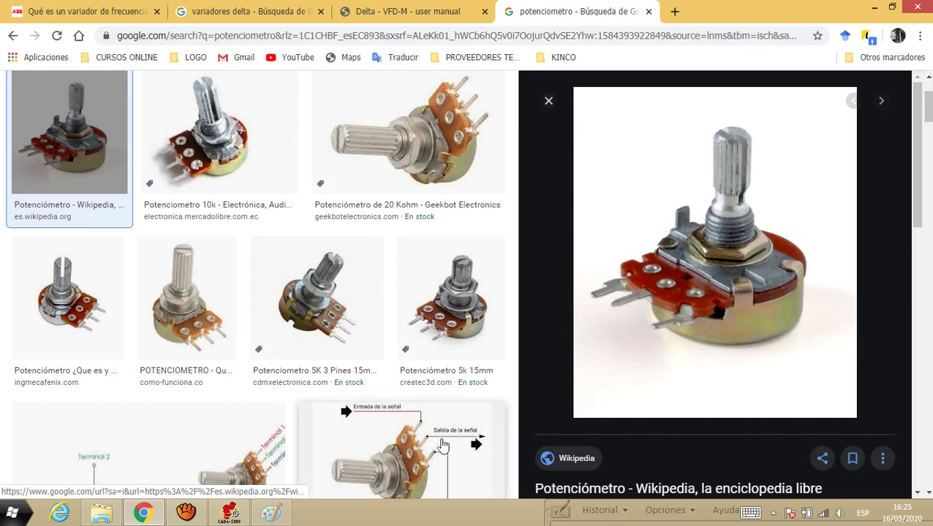
scroll(448, 448, down, 2)
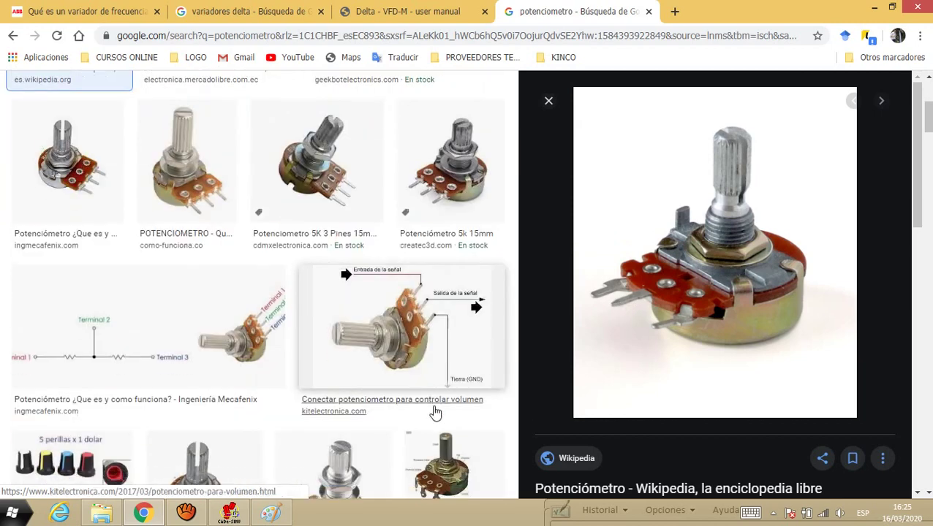
Compare the -G1 control block in CADe_SIMU with the drive keypad photo in the Delta manual in Chrome.
click(229, 514)
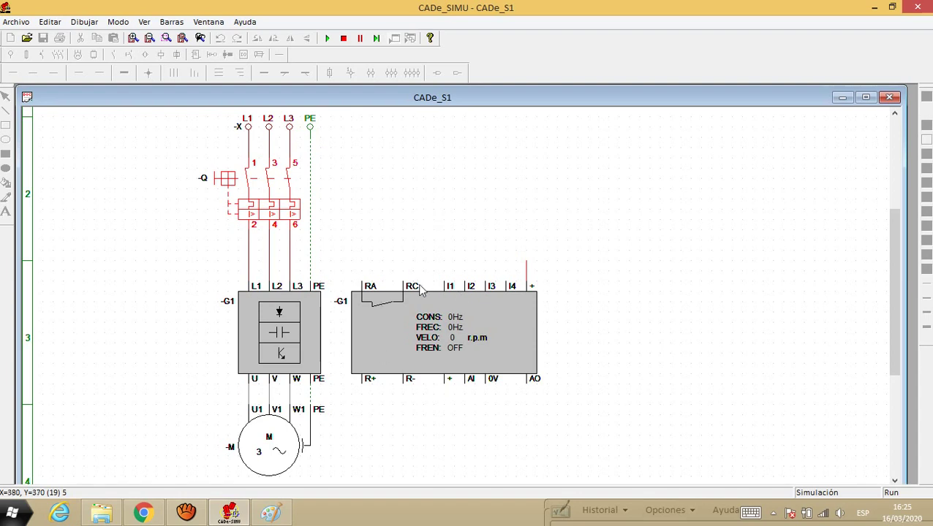
click(144, 514)
click(407, 9)
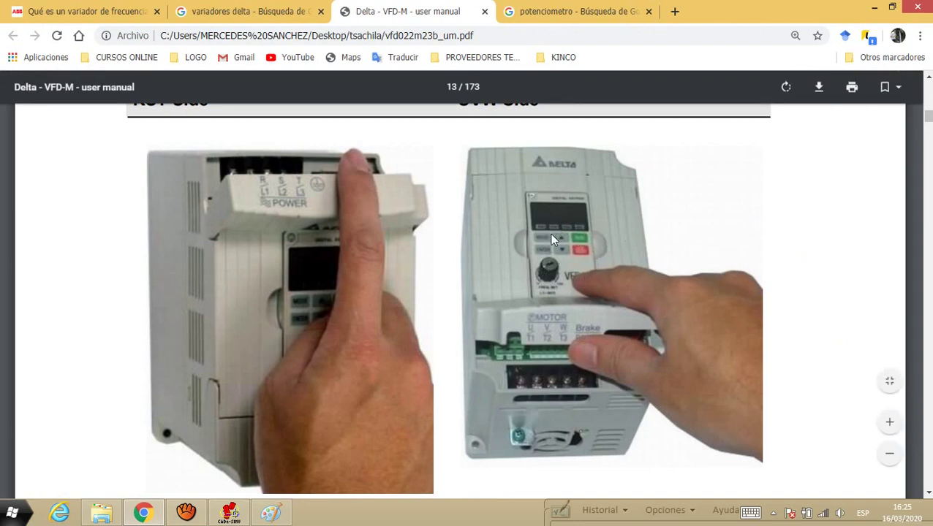
Switch to CADe_SIMU, stop the simulation and open the settings of the -G1 control block.
click(229, 512)
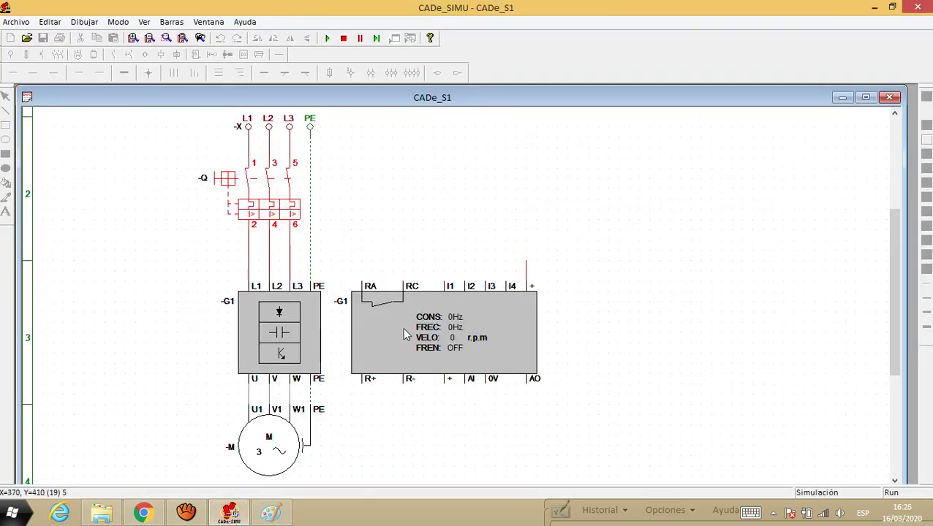
click(343, 38)
double_click(455, 299)
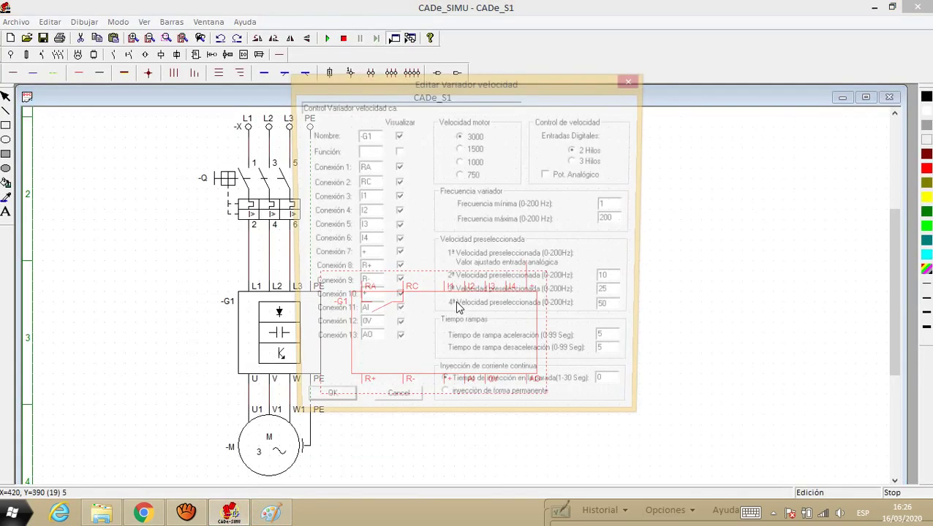
drag(453, 85, 722, 78)
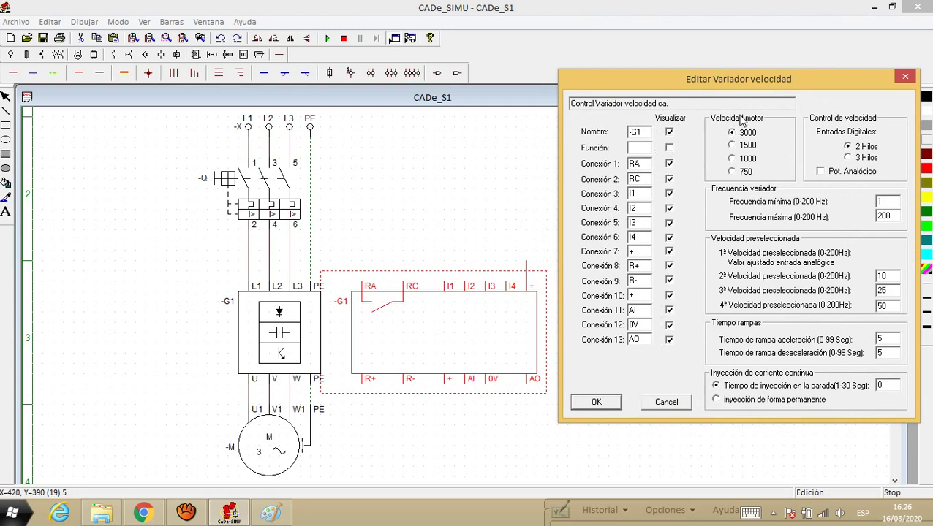
Set the drive's motor speed to 1500, minimum frequency to 20 Hz and maximum frequency to 70 Hz.
click(731, 146)
text(20)
drag(896, 222, 863, 220)
click(885, 204)
drag(892, 214, 875, 210)
drag(740, 85, 729, 46)
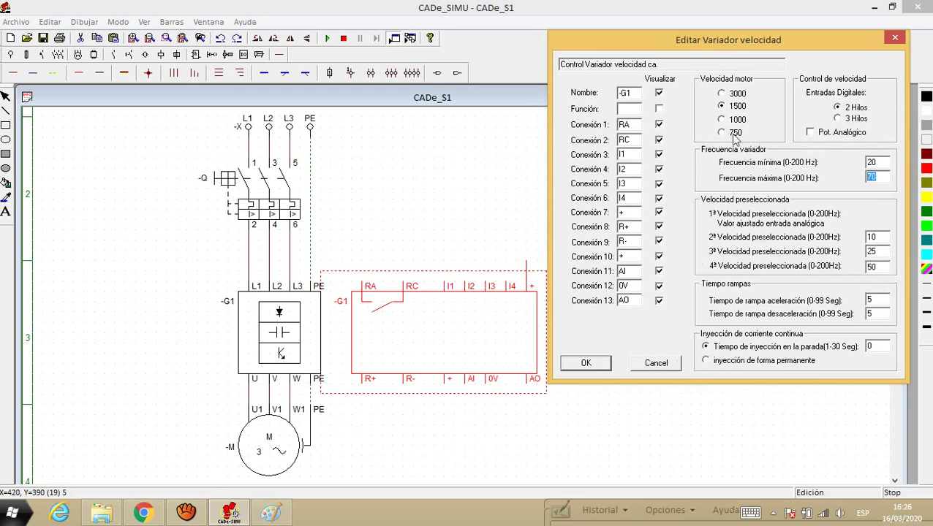
Set the drive's second preset speed to 20 Hz and the third to 30 Hz.
click(880, 266)
click(884, 266)
drag(881, 236, 854, 239)
drag(882, 254, 824, 251)
Switch to Paint and sketch a pair of axes with a rising acceleration curve below the word "Tiempos".
click(267, 508)
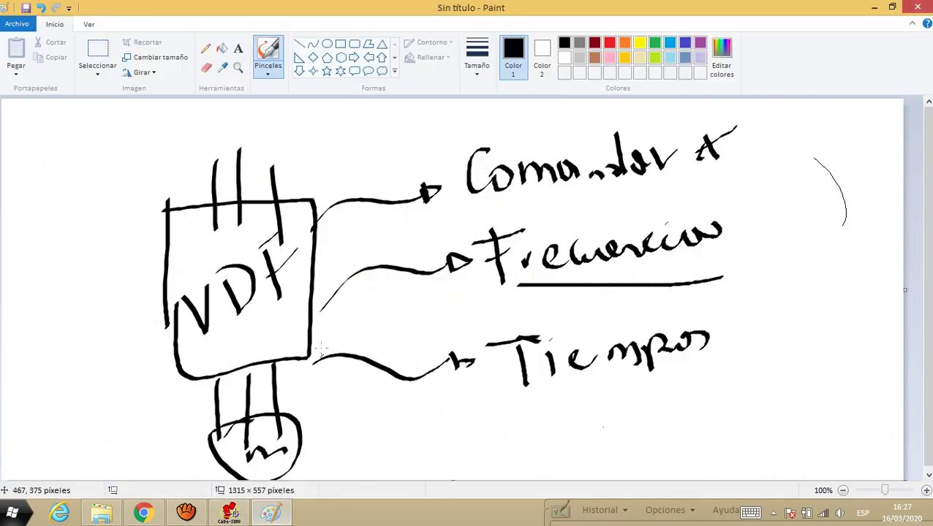
drag(453, 443, 667, 452)
drag(496, 374, 491, 479)
key(ctrl+z)
drag(498, 377, 492, 479)
mouse_move(492, 441)
mouse_down()
mouse_move(547, 406)
mouse_move(590, 405)
mouse_up()
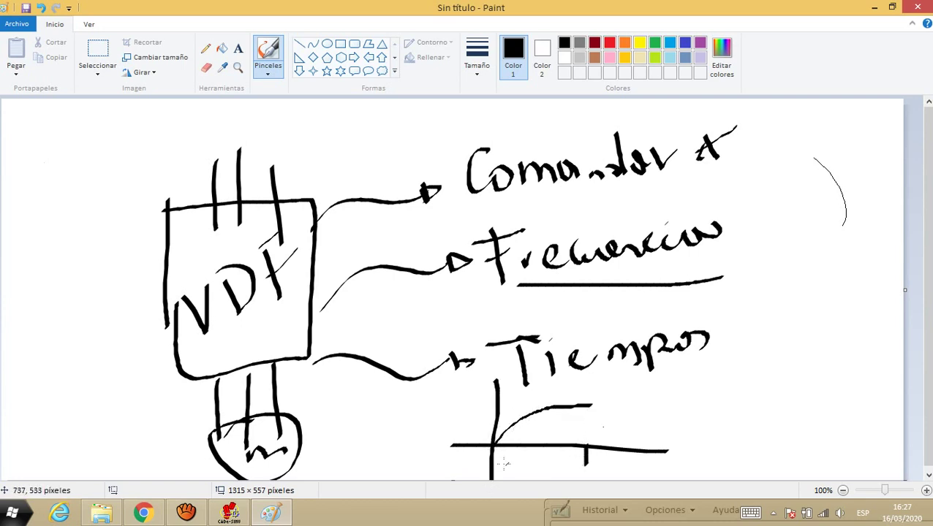
Label the acceleration interval "seg", draw the falling deceleration ramp and mark its time interval on the axis.
mouse_move(526, 460)
mouse_down()
mouse_move(564, 462)
mouse_move(582, 477)
mouse_up()
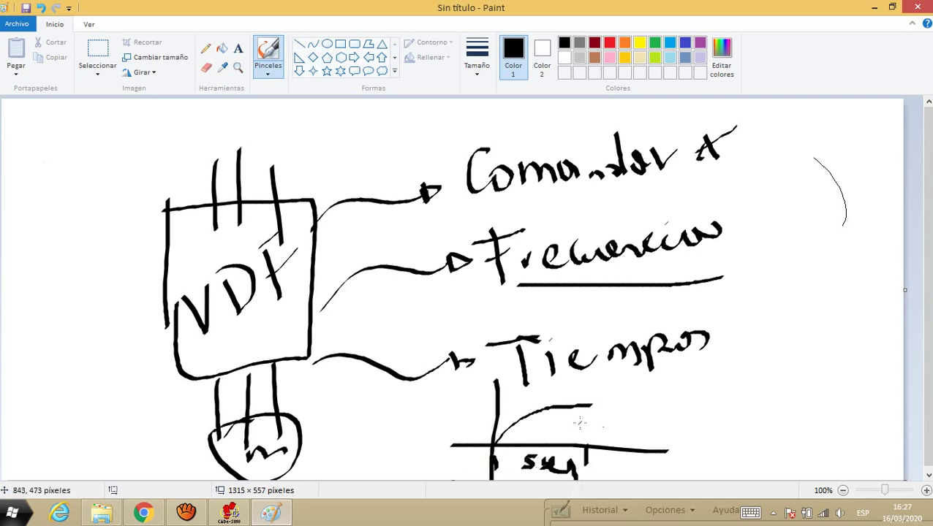
drag(590, 411, 692, 455)
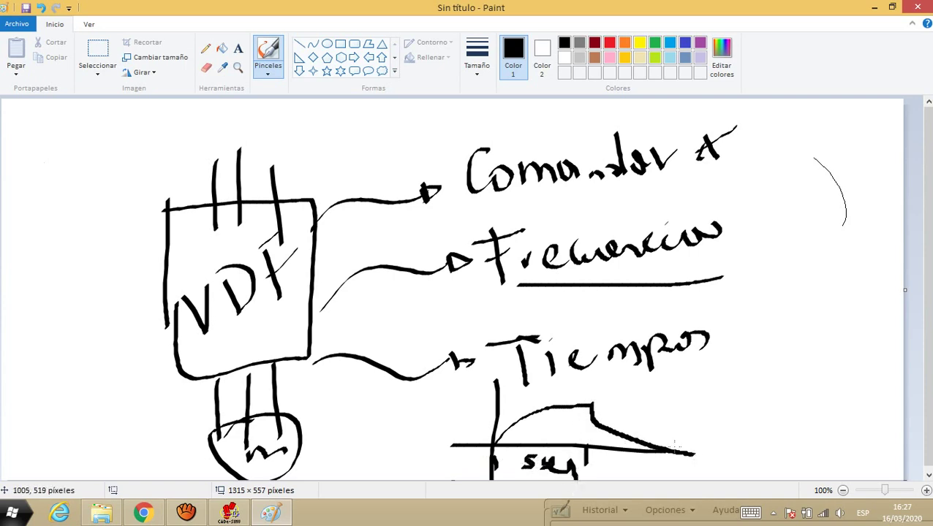
drag(622, 461, 635, 479)
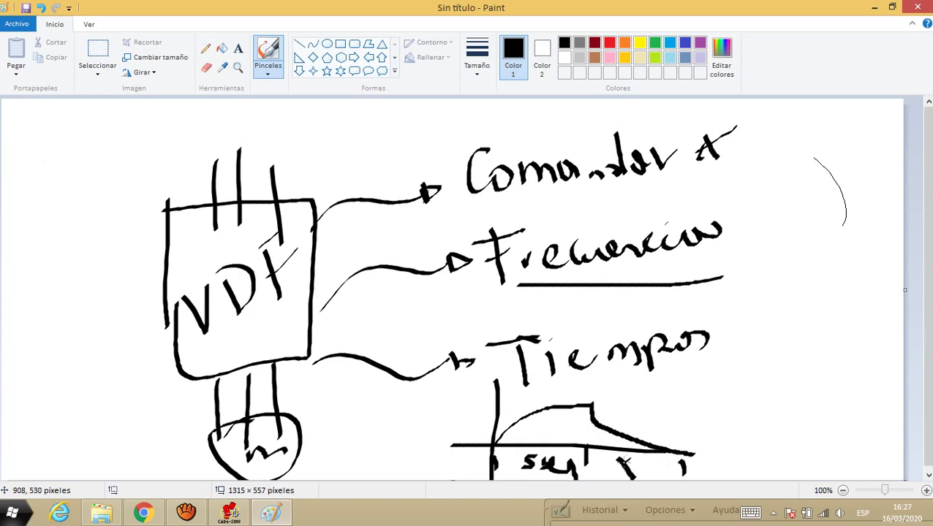
Switch to CADe_SIMU, apply the -G1 drive settings and start the circuit simulation.
click(229, 513)
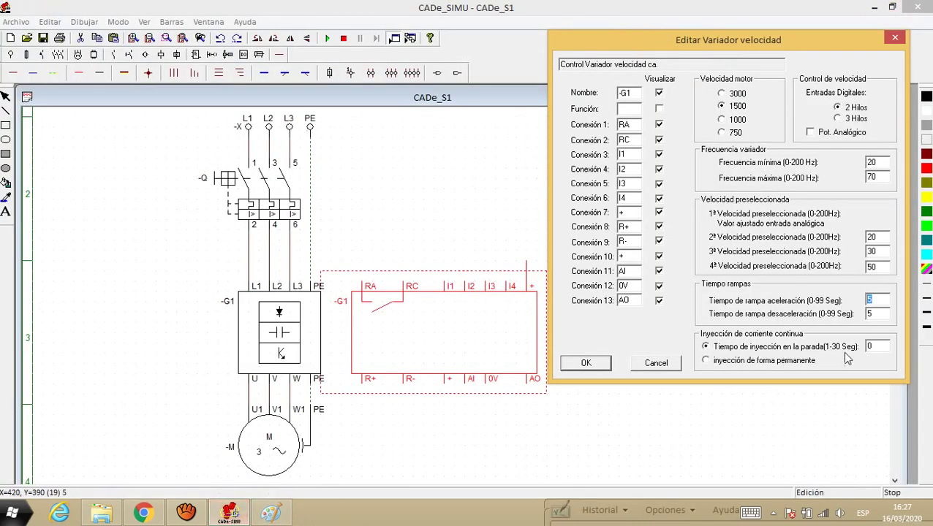
click(585, 363)
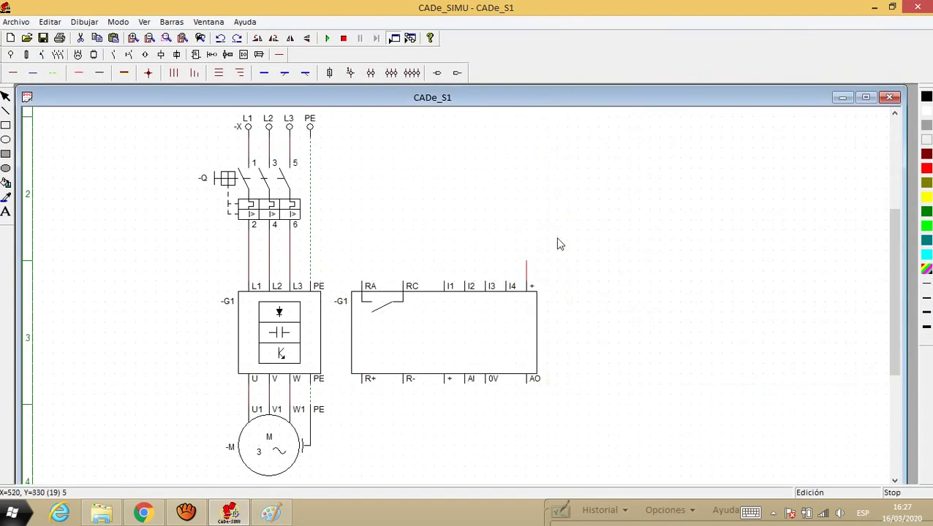
click(327, 38)
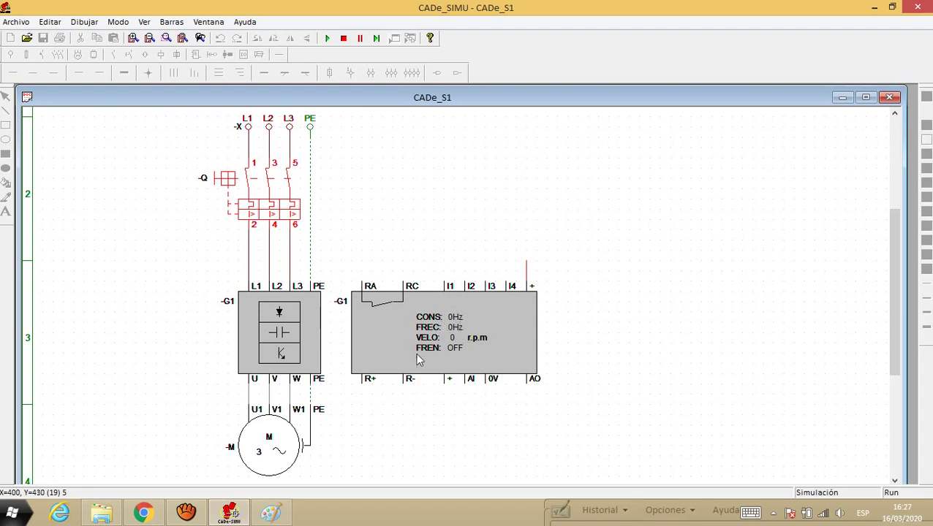
Set the frequency reference of the -G1 control block to 49 Hz and close its speed control.
click(454, 326)
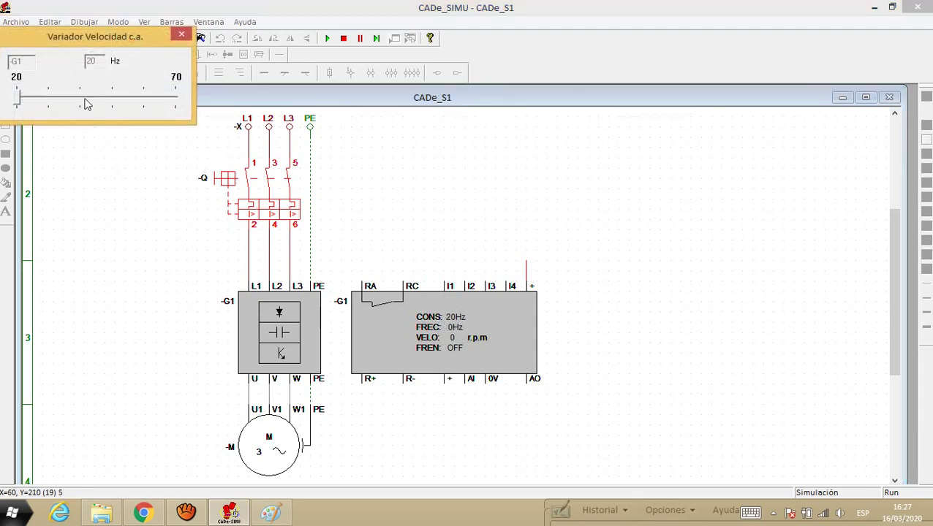
drag(96, 43, 699, 299)
drag(627, 354, 719, 356)
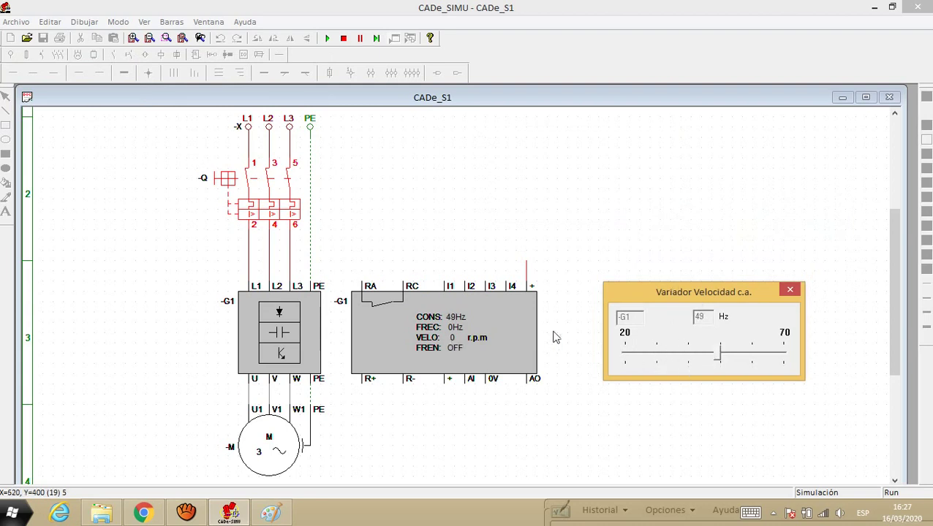
click(790, 290)
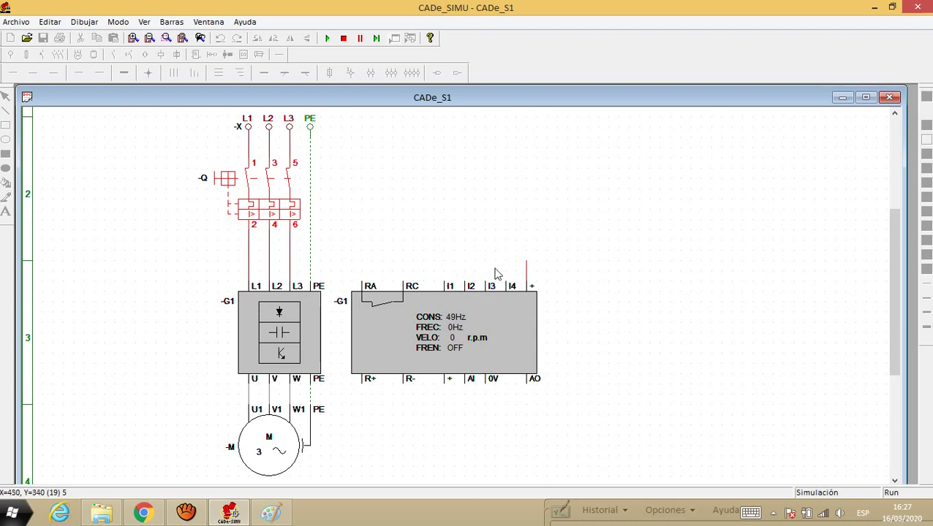
Stop the simulation and wire input I1 of -G1 to its upper + terminal.
click(343, 38)
click(449, 289)
click(425, 182)
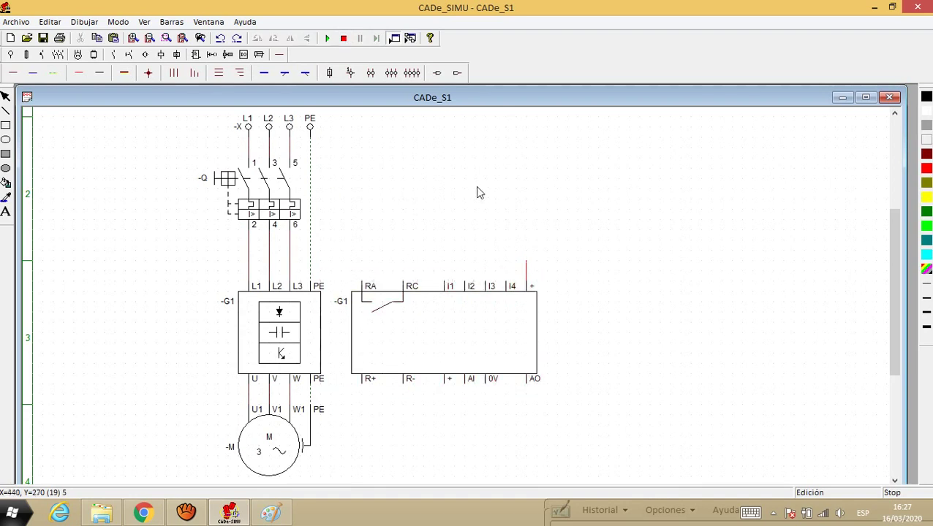
click(81, 75)
drag(448, 284, 526, 265)
Run the simulation, close breaker -Q and vary the -G1 frequency reference through 20, 35, 54, 61 and 44 Hz.
click(328, 38)
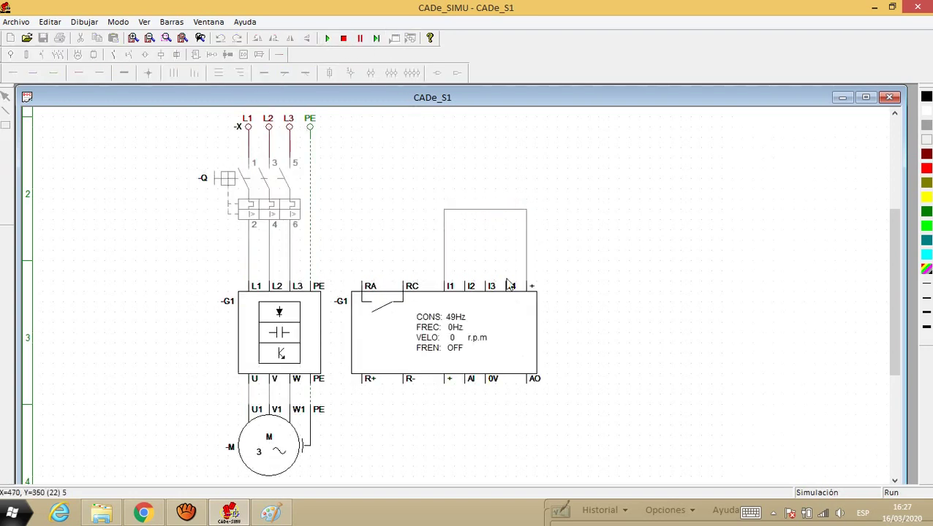
click(221, 181)
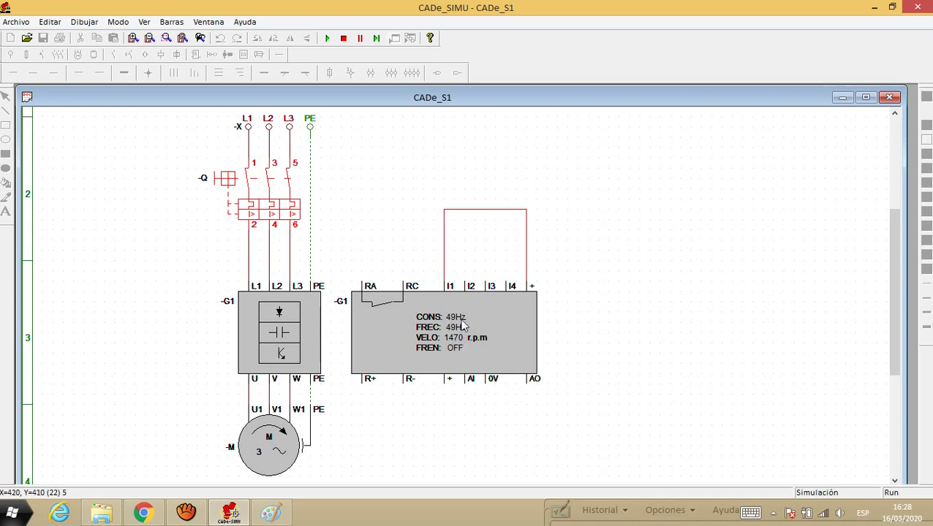
click(467, 317)
drag(155, 40, 674, 191)
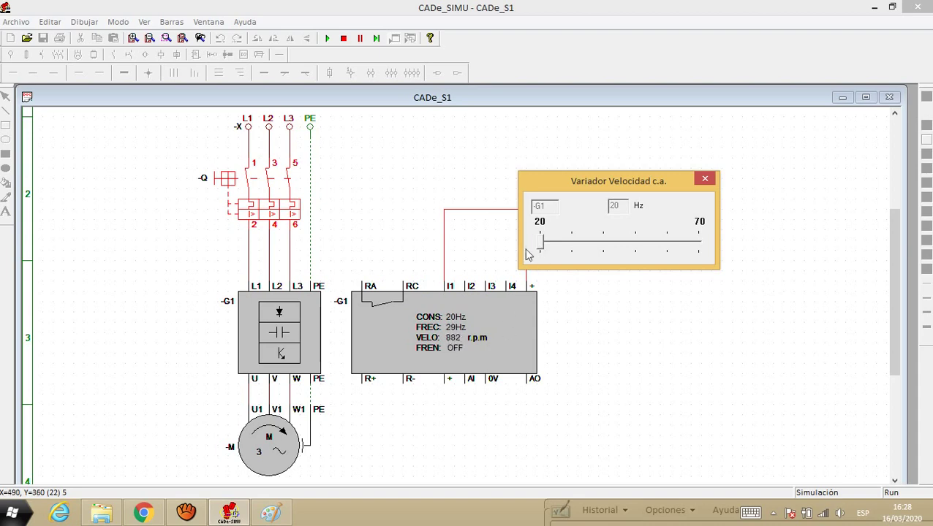
drag(541, 245, 588, 246)
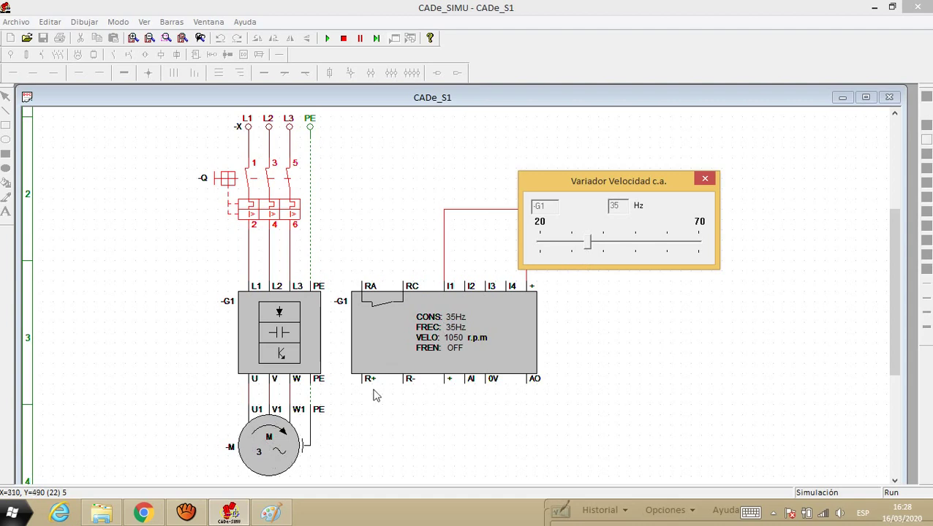
drag(589, 242, 647, 242)
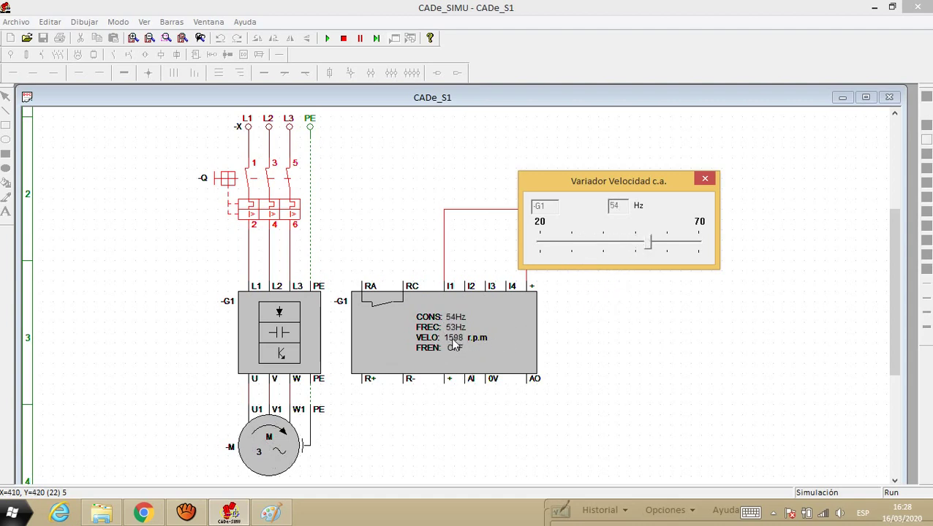
drag(647, 246, 673, 248)
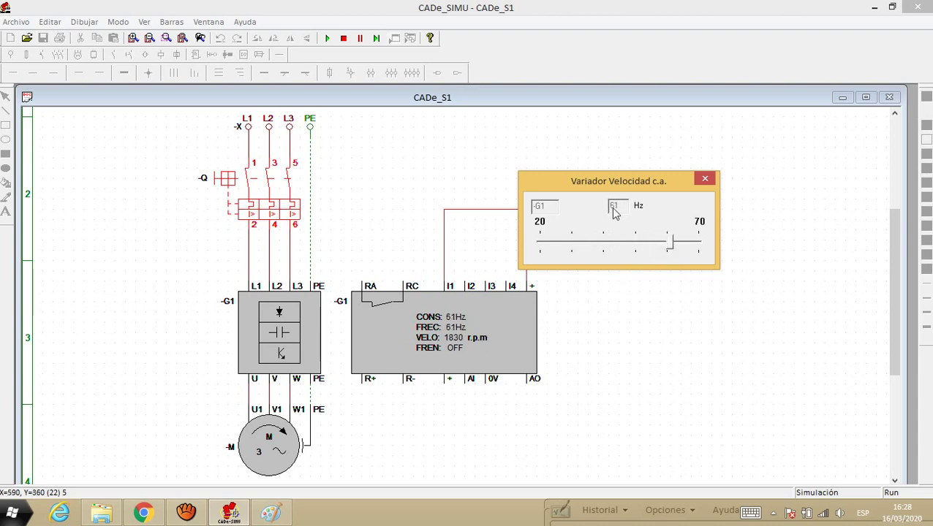
drag(669, 247, 614, 250)
drag(596, 183, 694, 192)
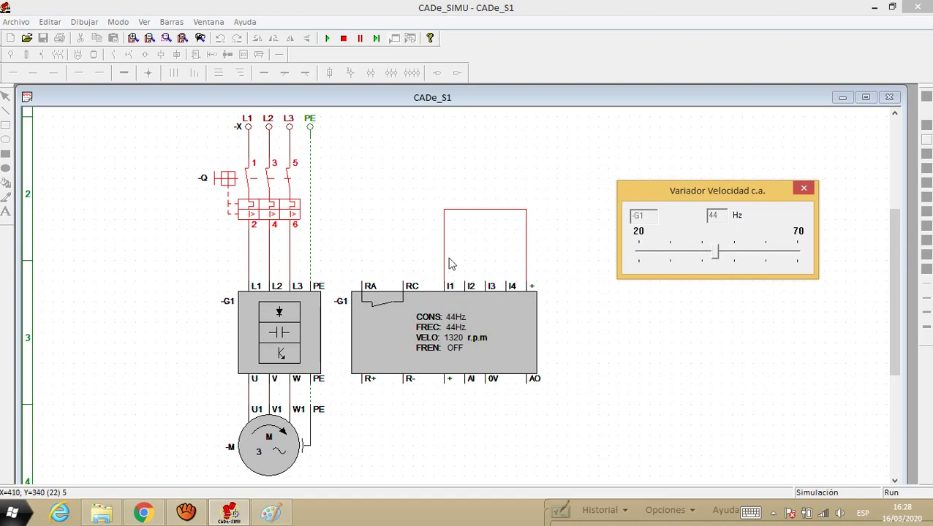
Stop the simulation, delete the vertical wire at input I1 and connect input I2 to the + line instead.
click(343, 38)
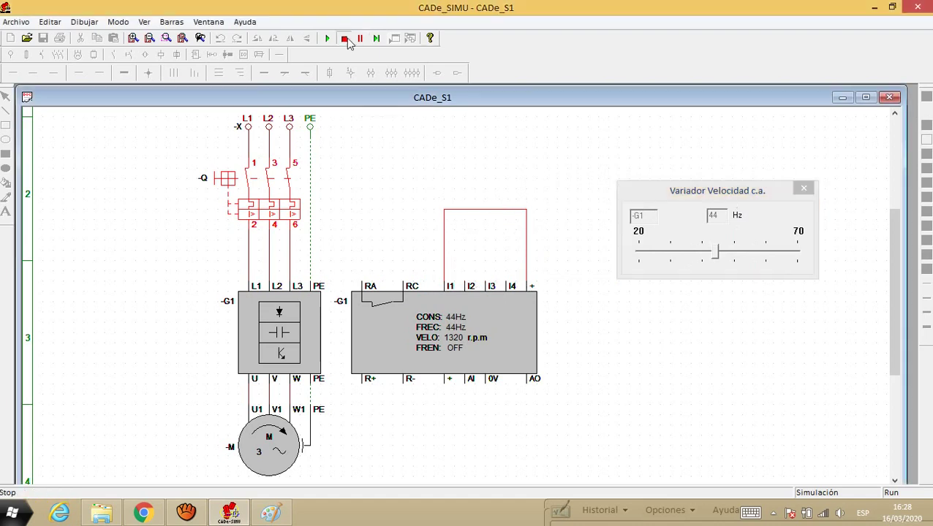
click(443, 249)
key(Delete)
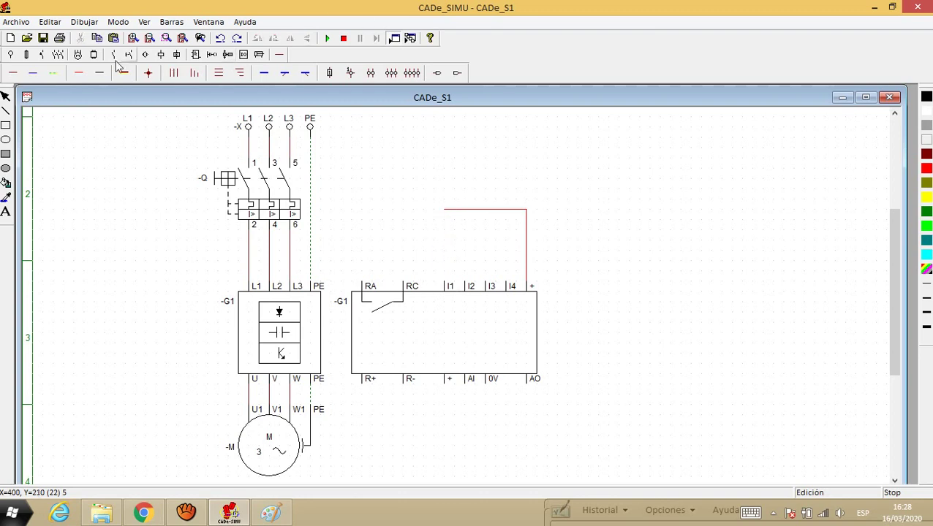
drag(470, 285, 466, 212)
Run the simulation with breaker -Q closed and set the -G1 frequency reference to 50 Hz.
click(327, 38)
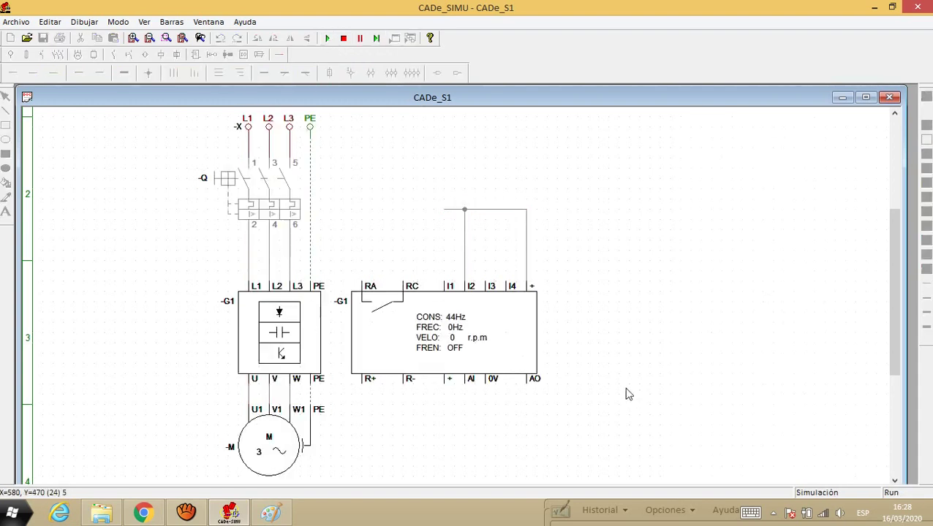
click(228, 179)
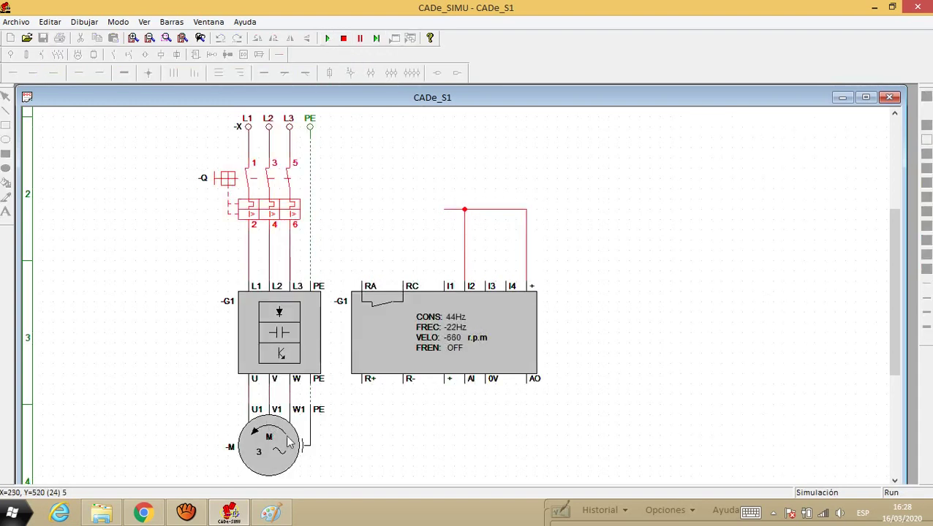
click(454, 321)
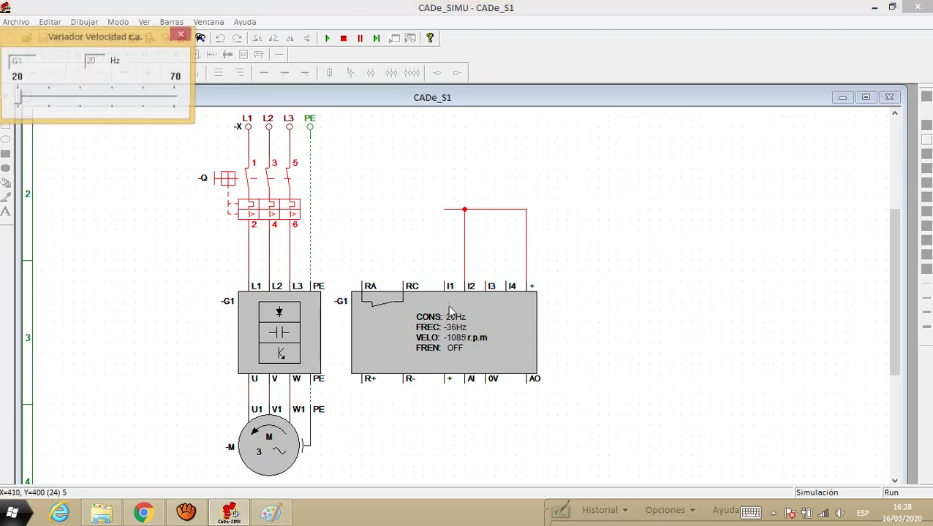
drag(57, 33, 667, 208)
drag(630, 268, 720, 269)
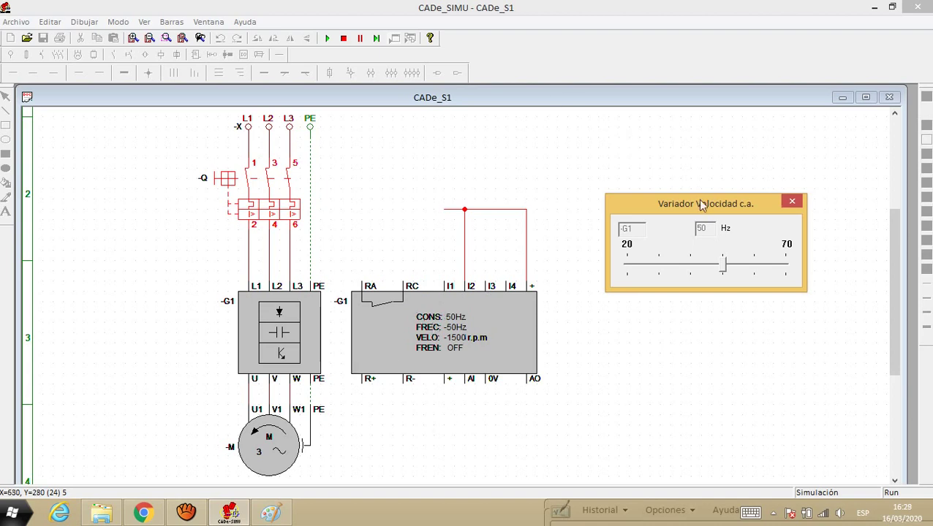
click(790, 202)
Stop the simulation and connect input I3 of -G1 to the + line alongside I2.
click(342, 38)
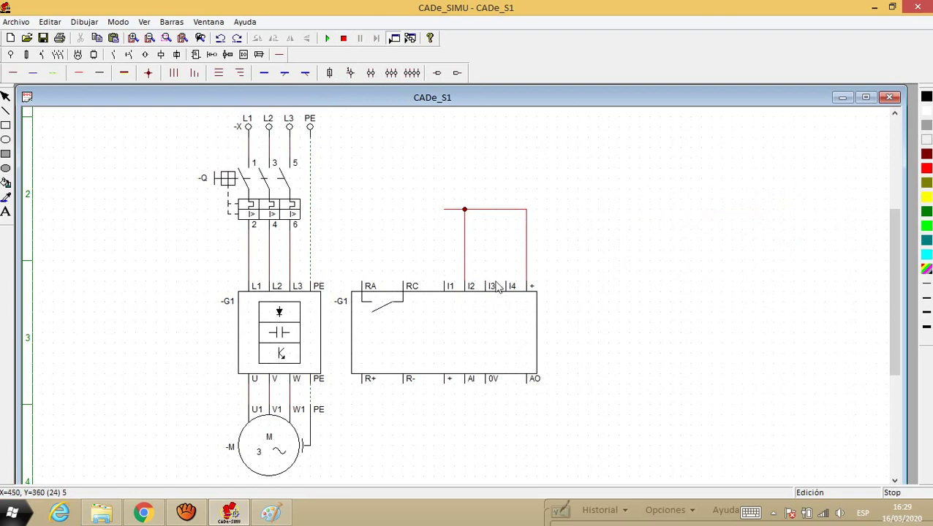
click(79, 76)
drag(487, 286, 485, 210)
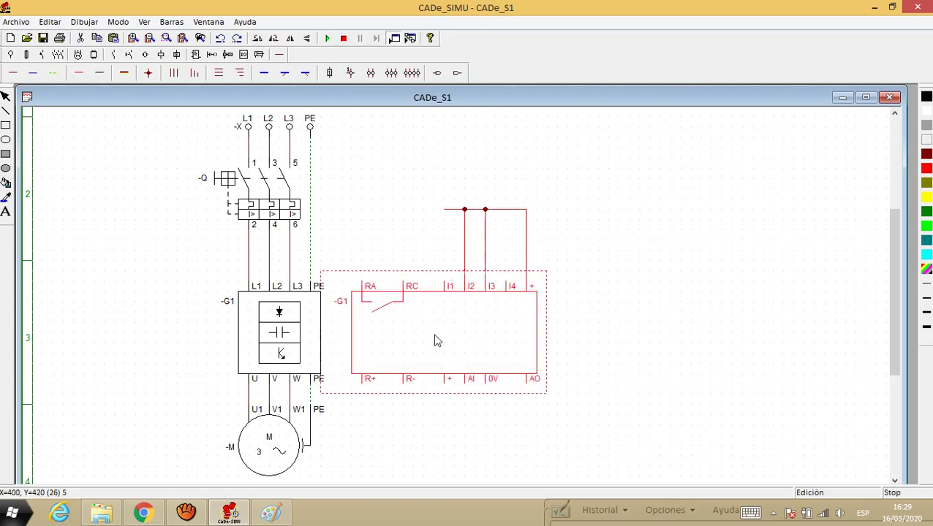
Check the preset speeds in the -G1 settings, restart the simulation and close breaker -Q to test input I3.
double_click(433, 340)
drag(619, 284, 596, 293)
click(642, 79)
click(327, 38)
click(223, 180)
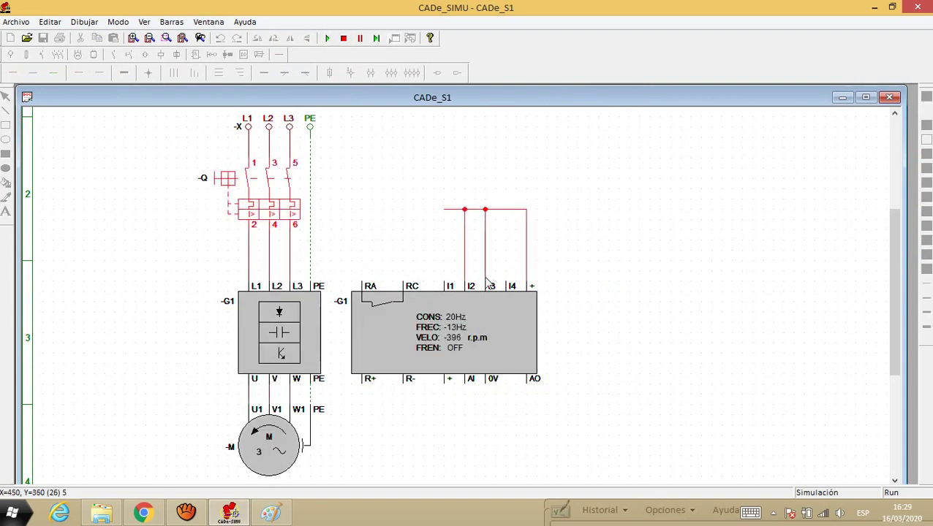
Stop the simulation, delete the I3 wire and connect input I4 to the + line instead.
click(342, 38)
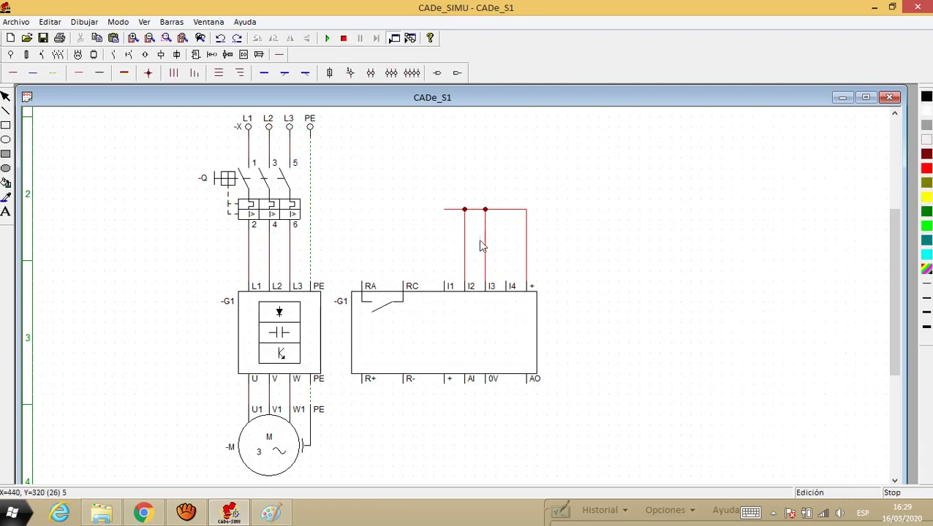
key(Delete)
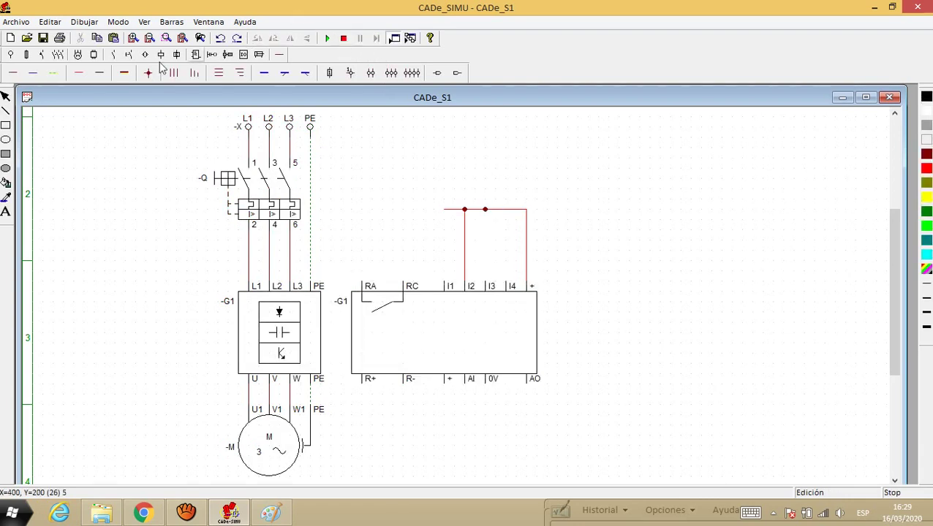
drag(508, 285, 506, 210)
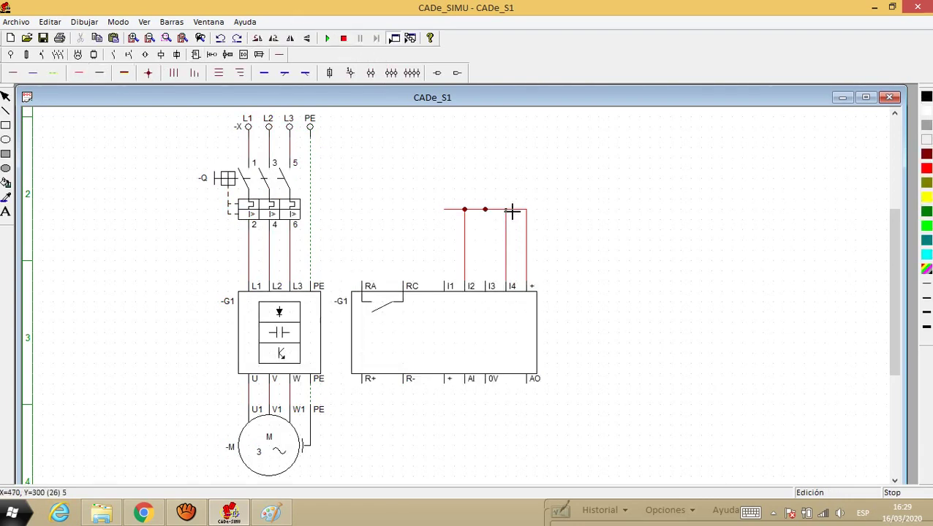
Simulate the circuit with breaker -Q closed to test input I4 of -G1, and stop the simulation.
click(327, 38)
click(264, 191)
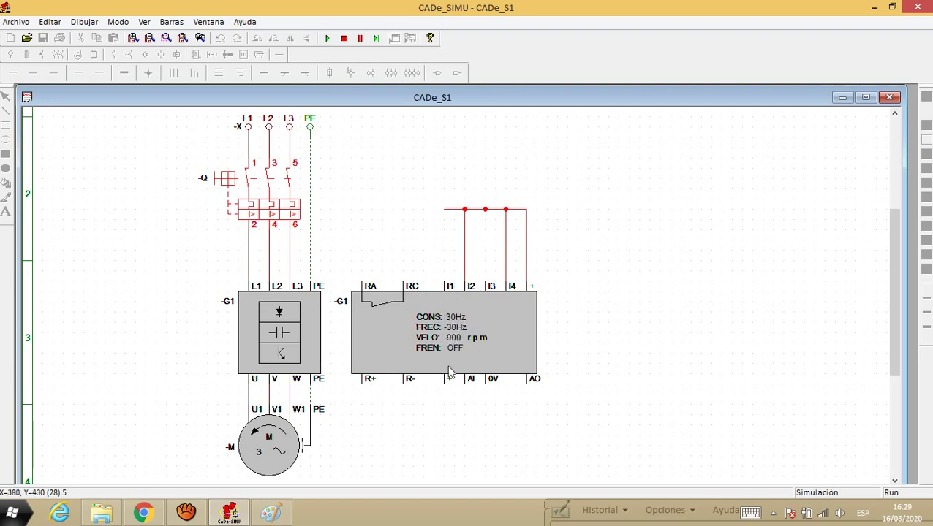
click(343, 38)
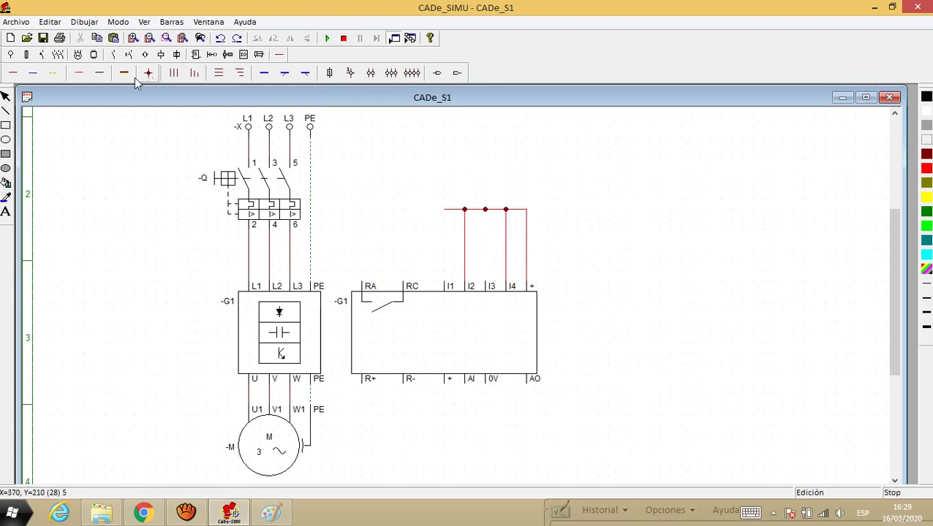
Connect input I3 of -G1 to the + line and simulate with breaker -Q closed to test I3 and I4 together.
click(79, 73)
drag(487, 282, 486, 210)
click(328, 38)
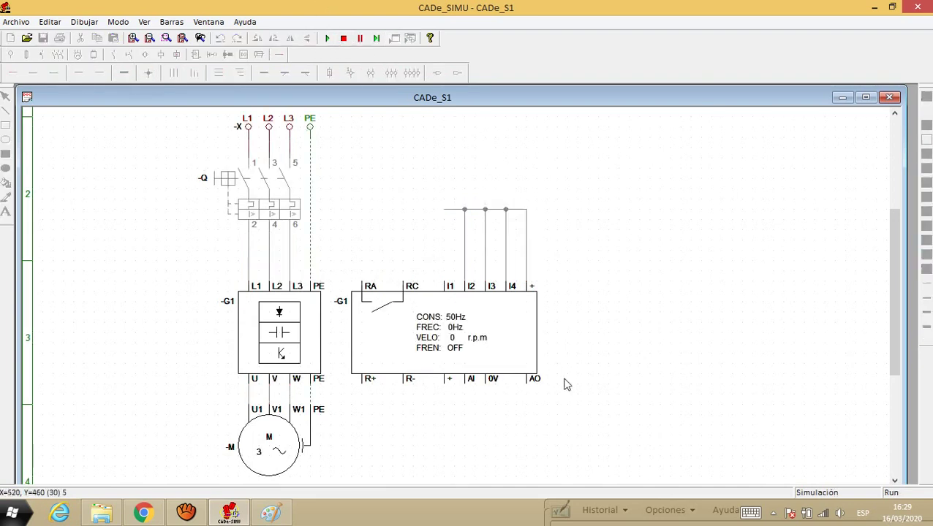
click(234, 181)
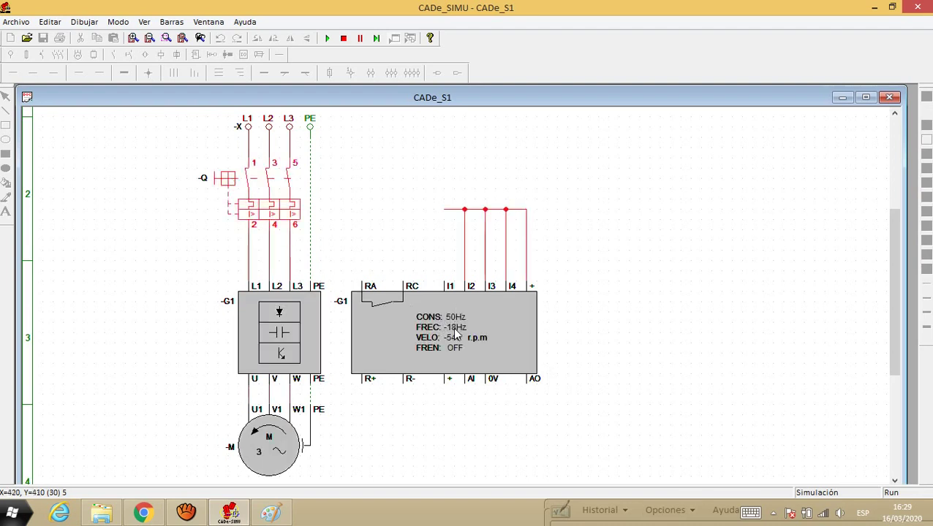
Set the -G1 frequency reference to 29 Hz while the simulation is running, and stop the simulation.
click(523, 298)
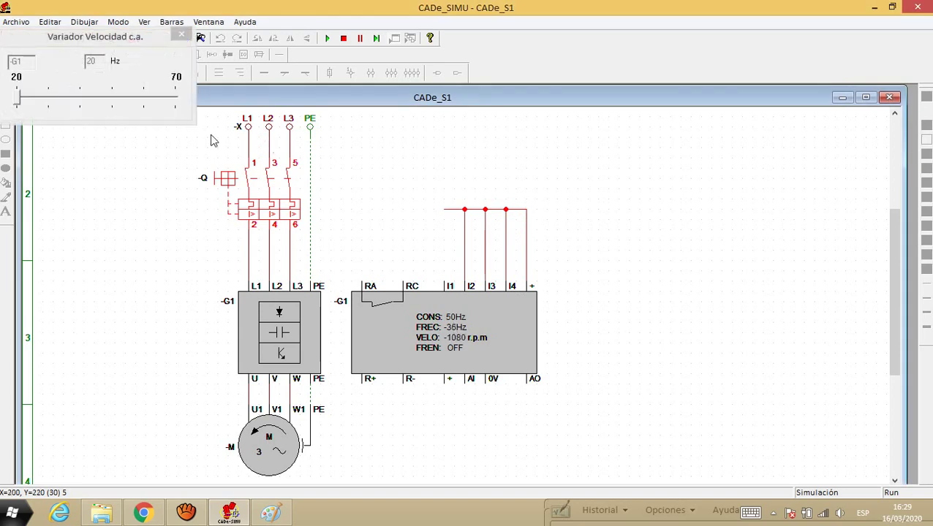
click(76, 96)
mouse_move(48, 105)
mouse_down()
mouse_move(151, 103)
mouse_move(55, 99)
mouse_up()
drag(105, 44, 743, 215)
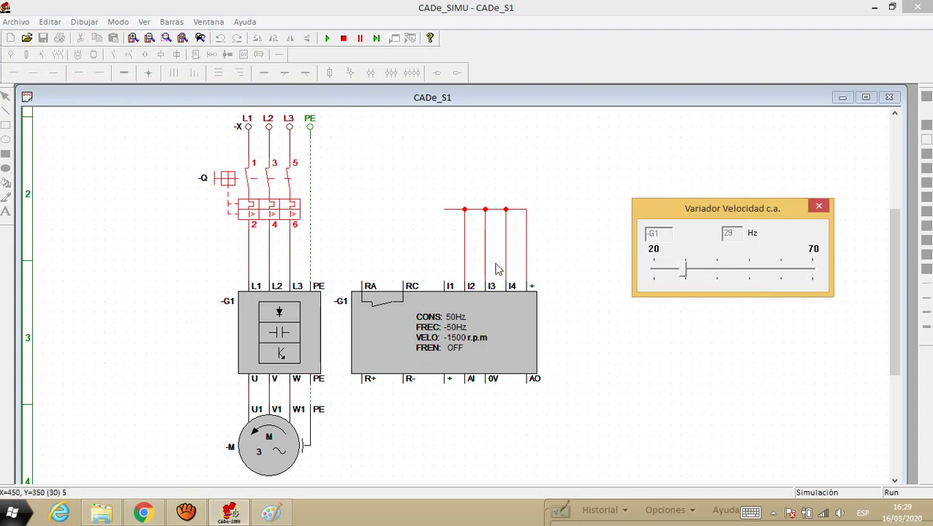
click(819, 208)
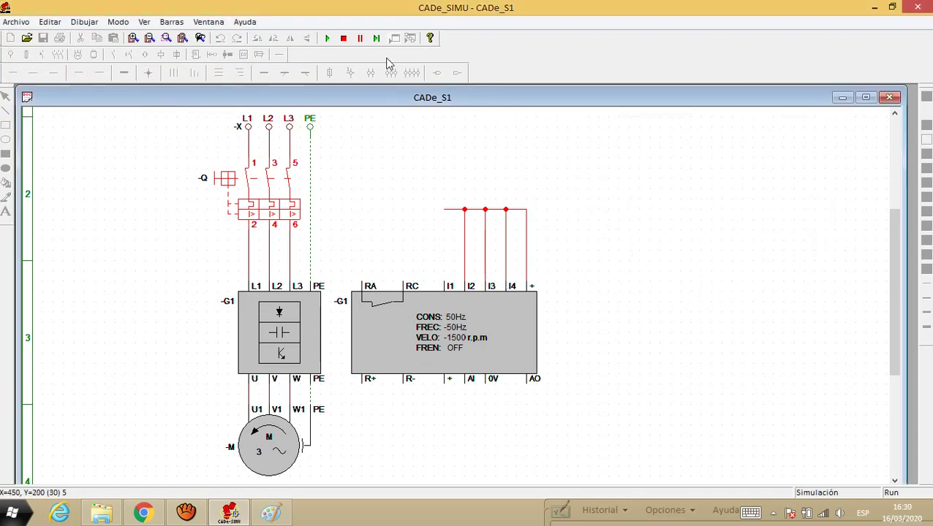
click(343, 39)
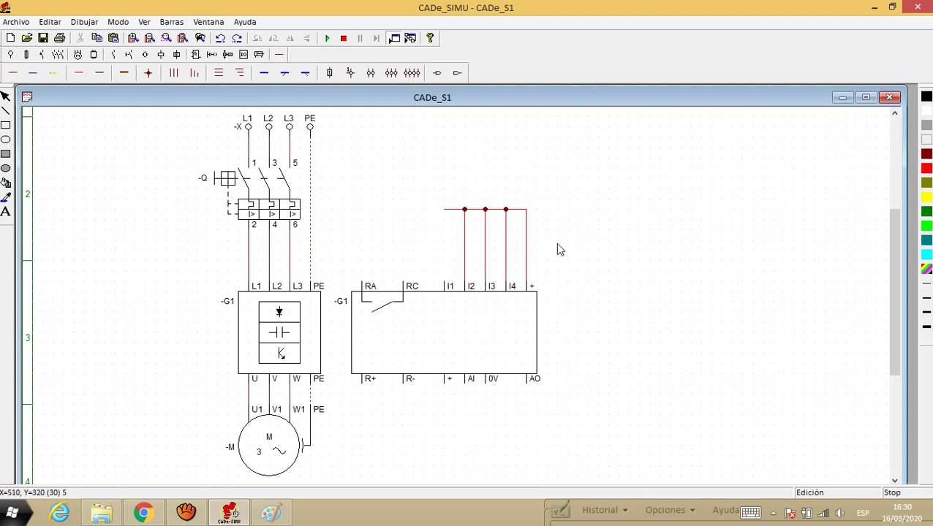
Enable the analogue potentiometer (Pot. Analógico) in the -G1 settings and delete the I3 and I4 wires.
double_click(451, 338)
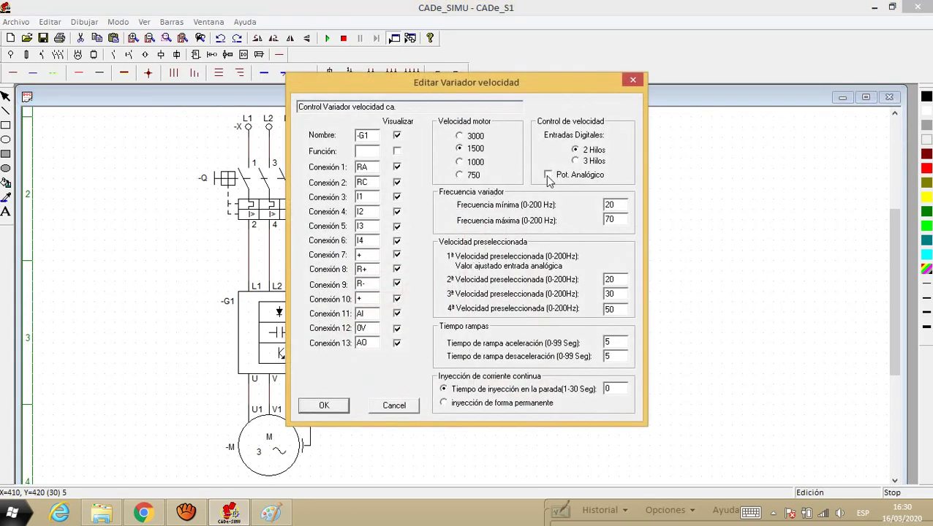
click(632, 79)
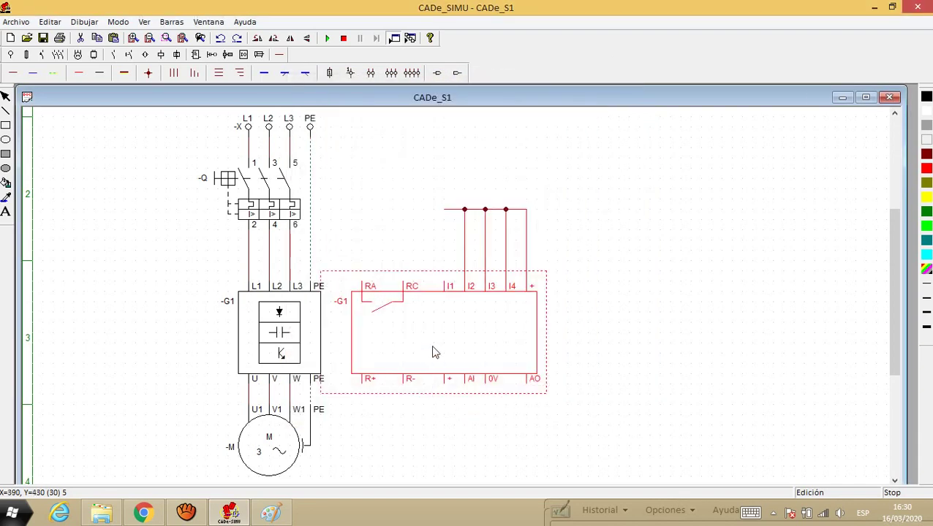
double_click(433, 352)
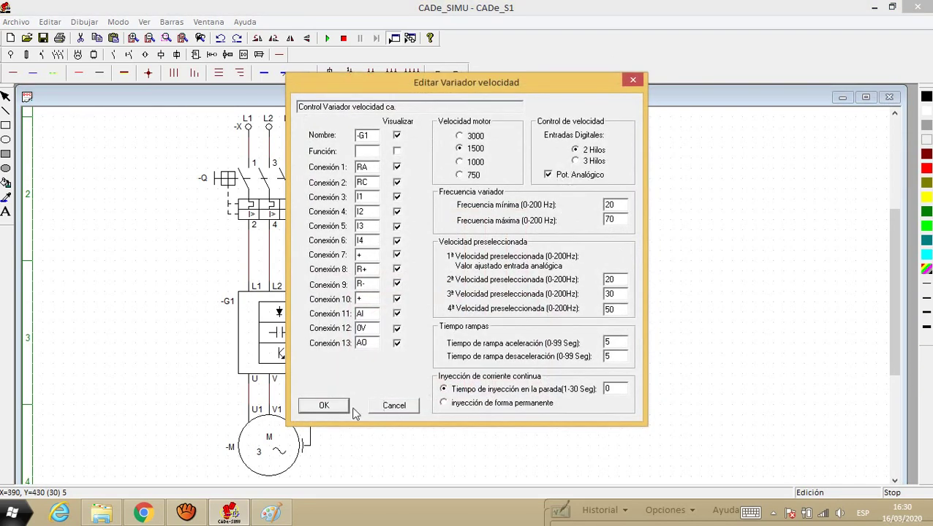
click(348, 407)
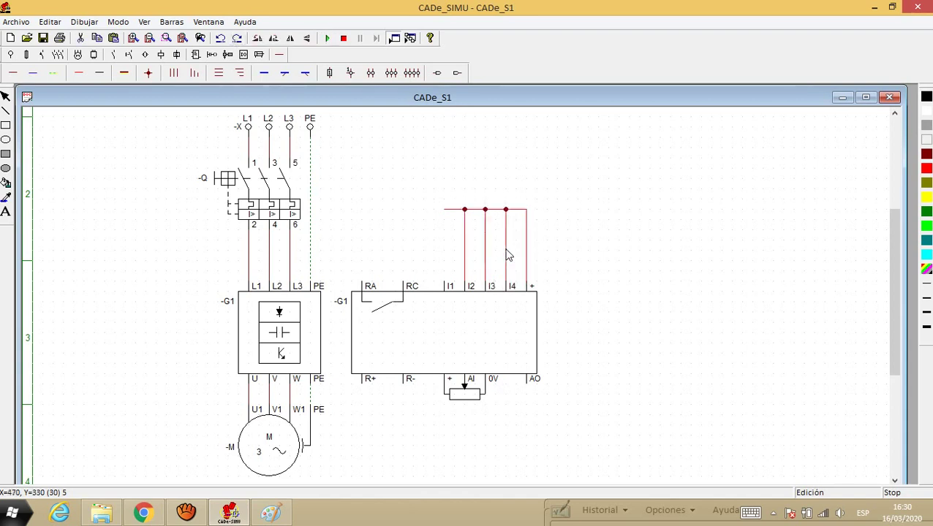
key(Delete)
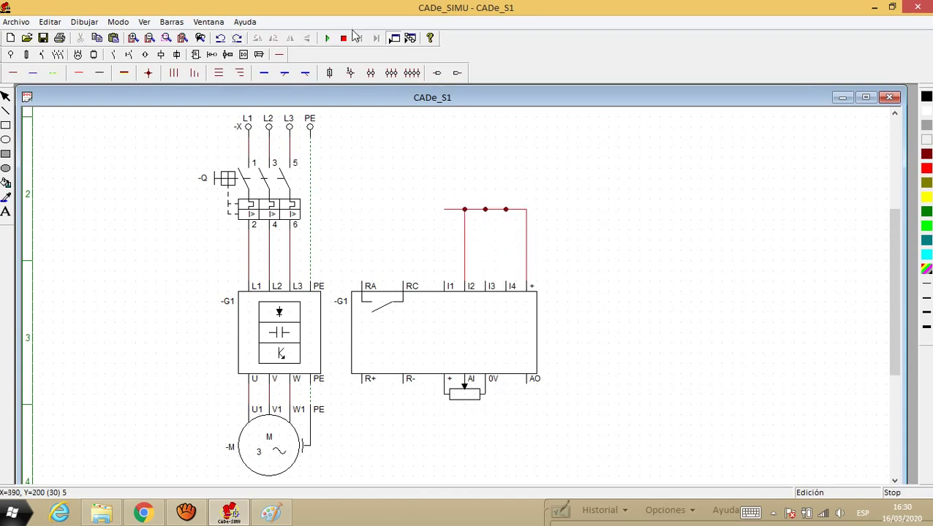
Simulate with breaker -Q closed, set the -G1 reference to 45 Hz and stop the simulation.
click(329, 38)
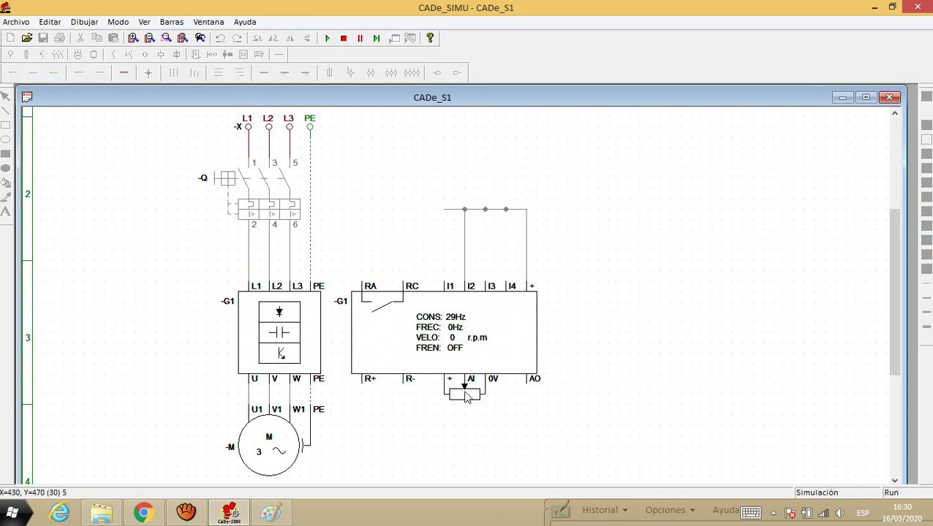
click(219, 179)
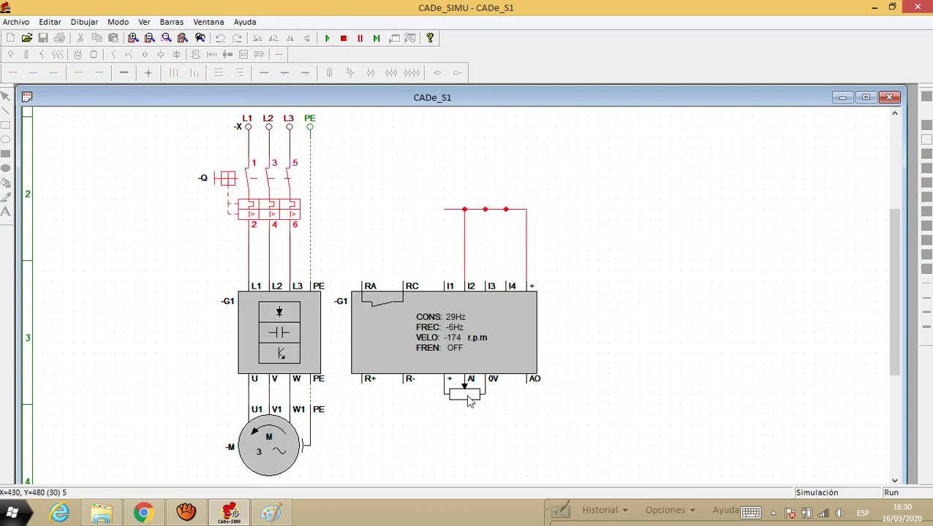
click(466, 313)
drag(20, 106, 98, 102)
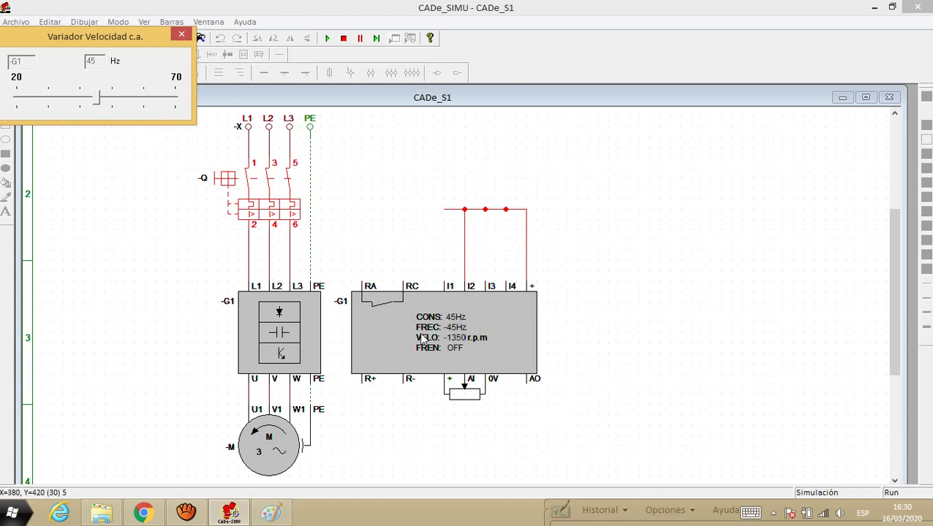
click(343, 38)
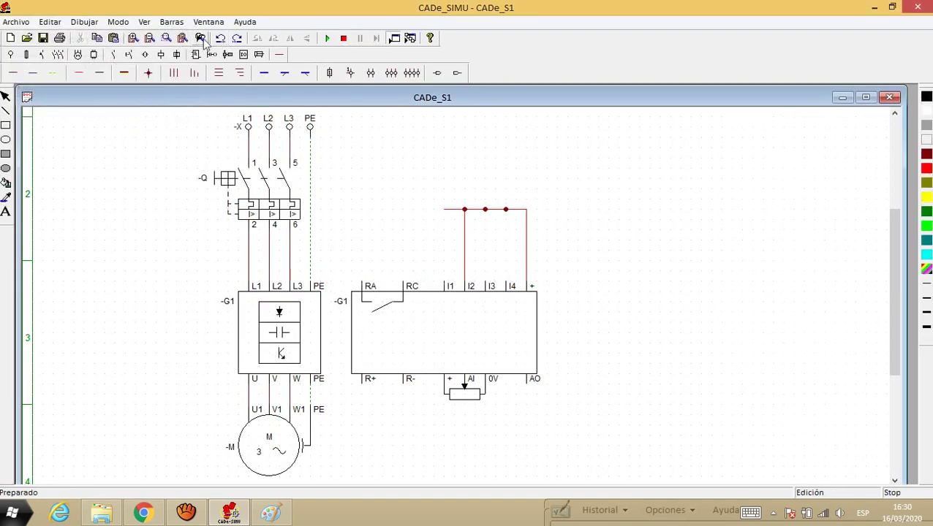
Delete the I2 wire, the horizontal line, its junction dots and the upper part of the + wire above -G1.
click(466, 240)
key(Delete)
click(474, 211)
key(Delete)
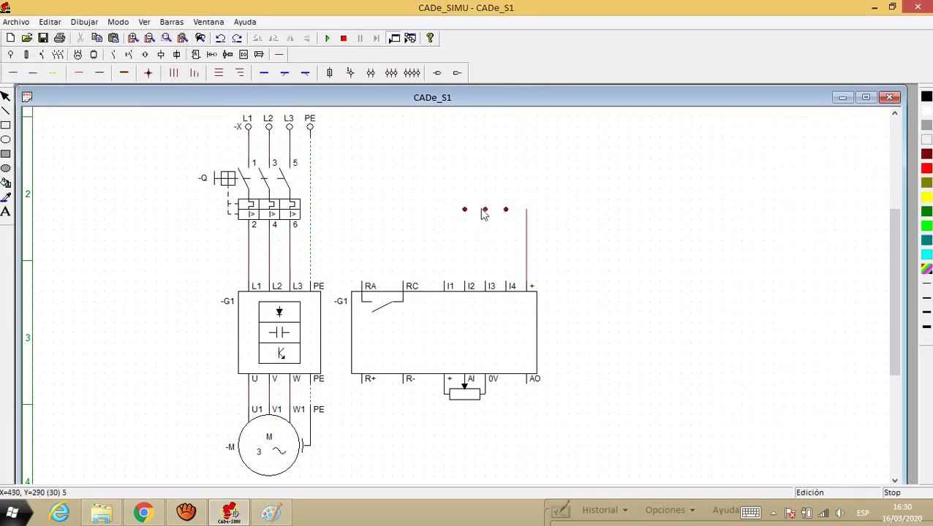
click(506, 211)
key(Delete)
click(465, 211)
key(Delete)
key(Delete)
drag(525, 218, 556, 248)
click(527, 223)
key(Delete)
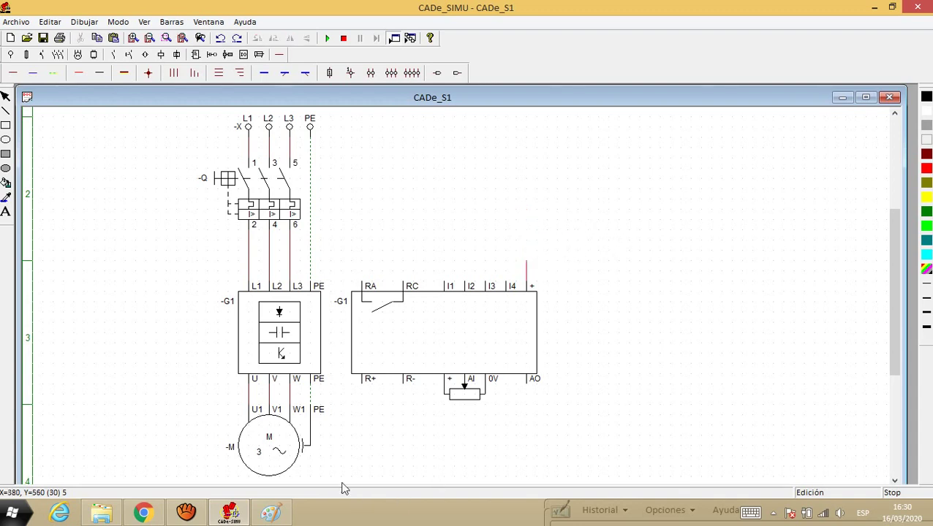
Place two normally open auxiliary contacts side by side above inputs I1 and I2 of -G1.
drag(221, 107, 115, 103)
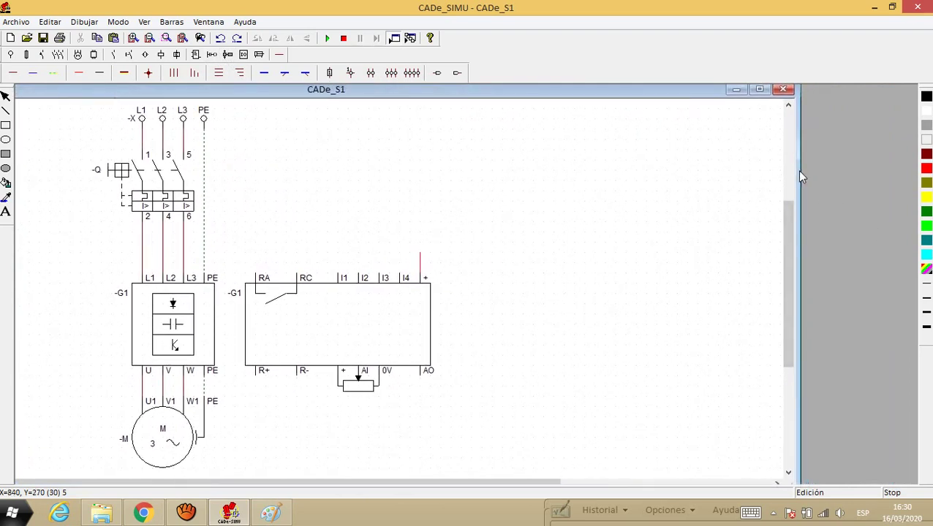
drag(797, 170, 850, 170)
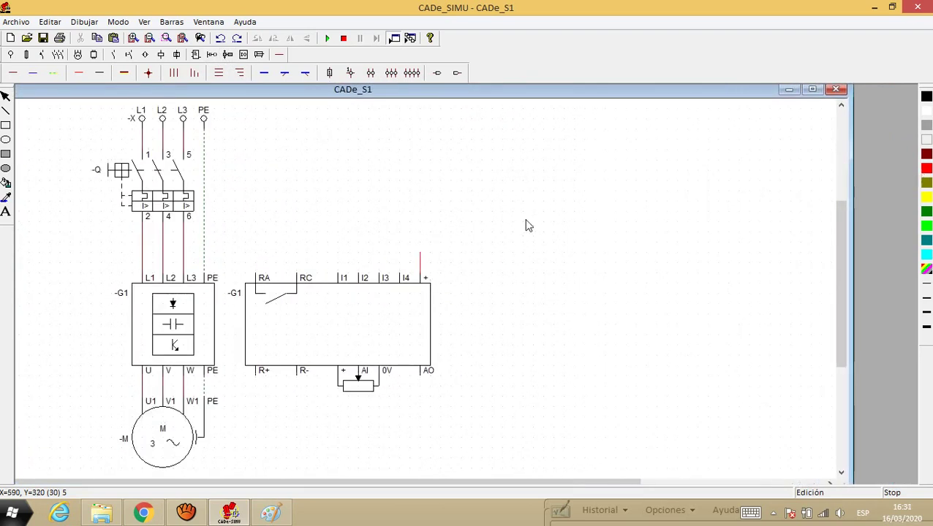
click(93, 54)
click(11, 72)
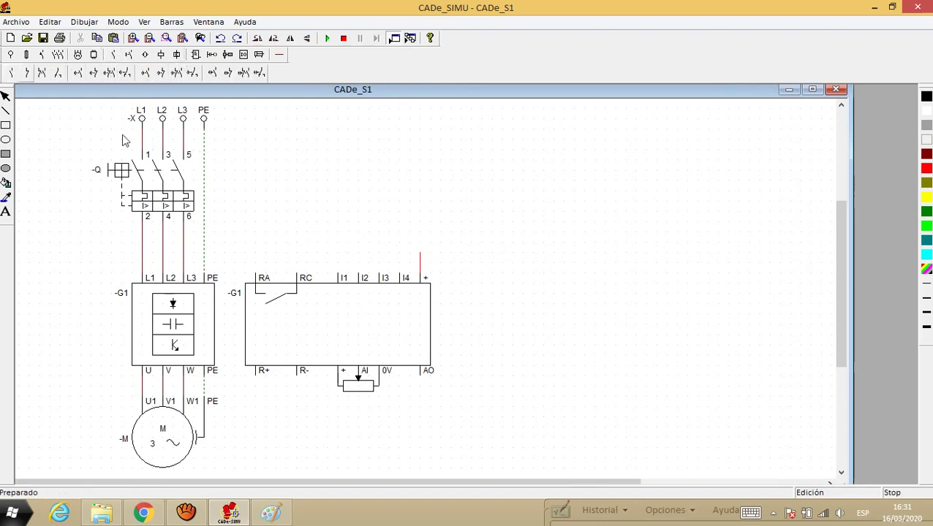
click(328, 213)
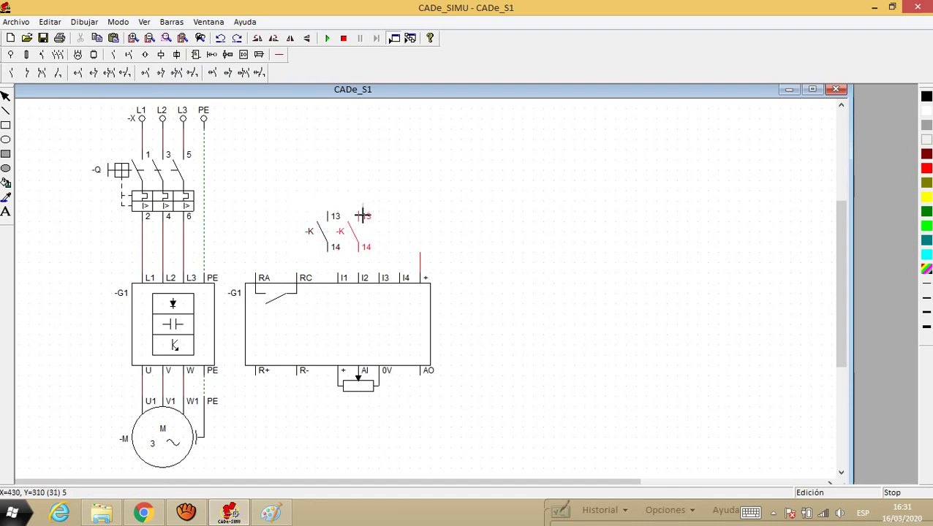
click(363, 215)
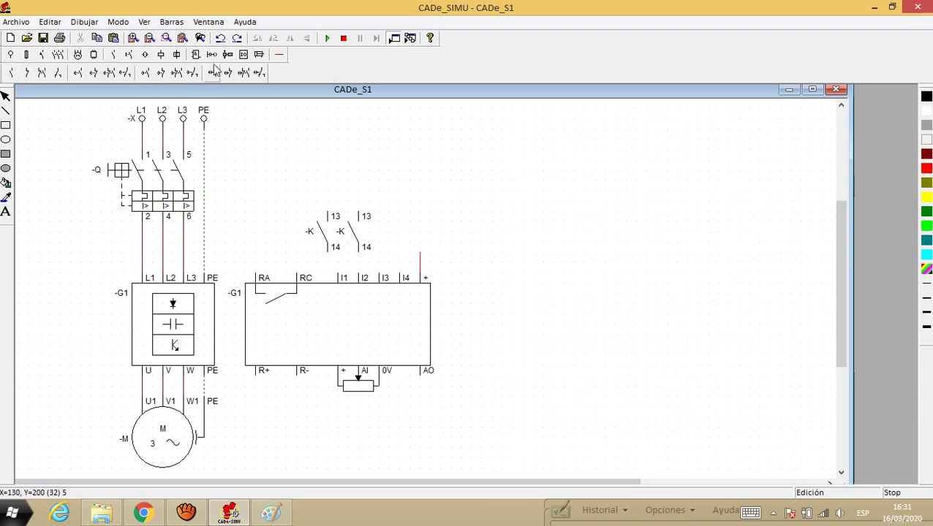
Wire terminals 14 of the two contacts to I1 and I2, and their terminals 13 to the + terminal of -G1.
click(259, 56)
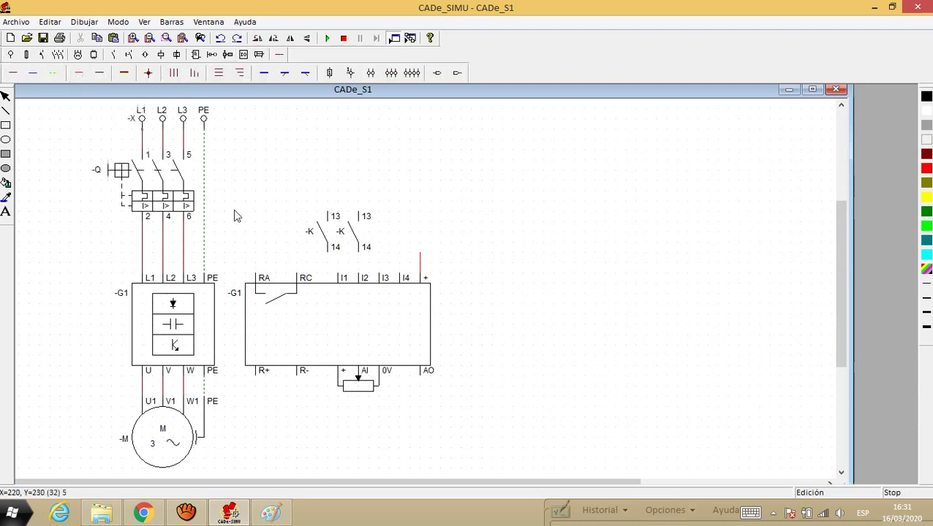
drag(328, 265, 341, 265)
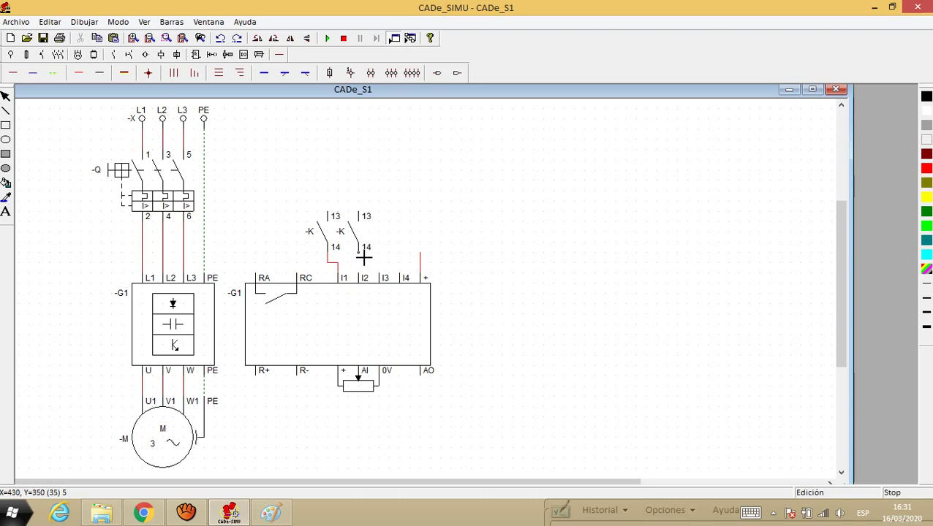
drag(421, 256, 358, 212)
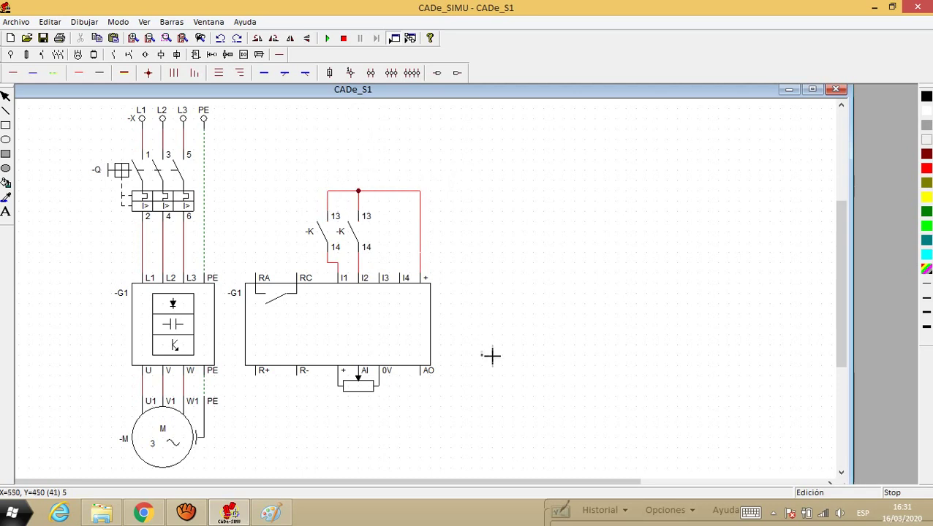
Name the contact on input I1 -KA1 and the contact on input I2 -KA2.
double_click(312, 240)
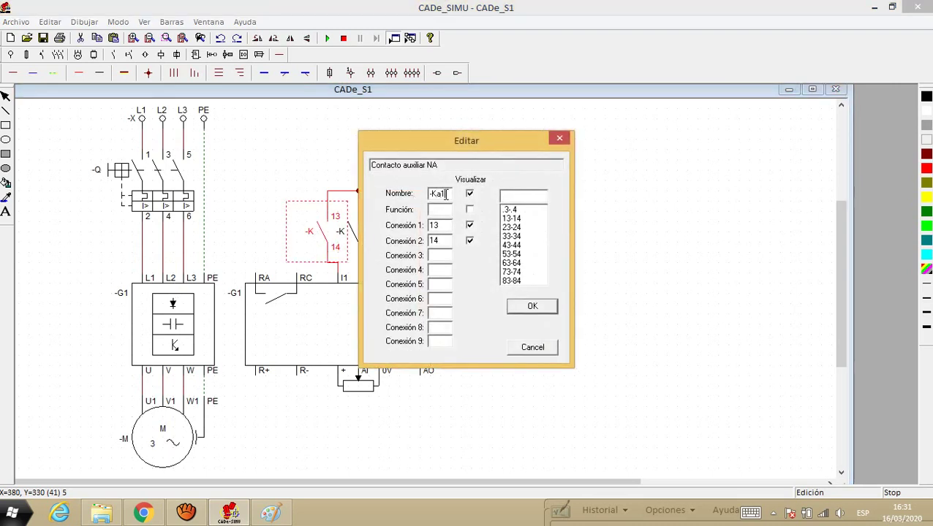
text(a1)
key(Return)
double_click(317, 235)
key(Return)
double_click(355, 231)
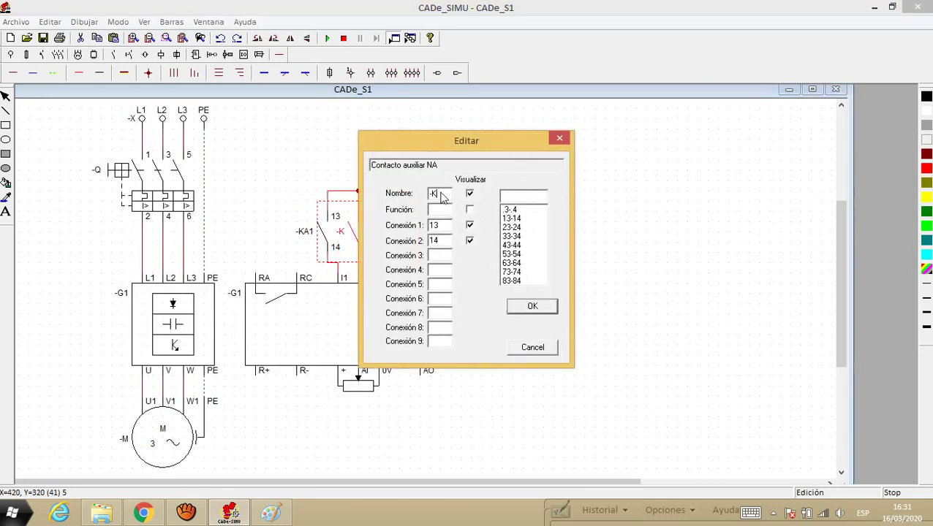
key(Return)
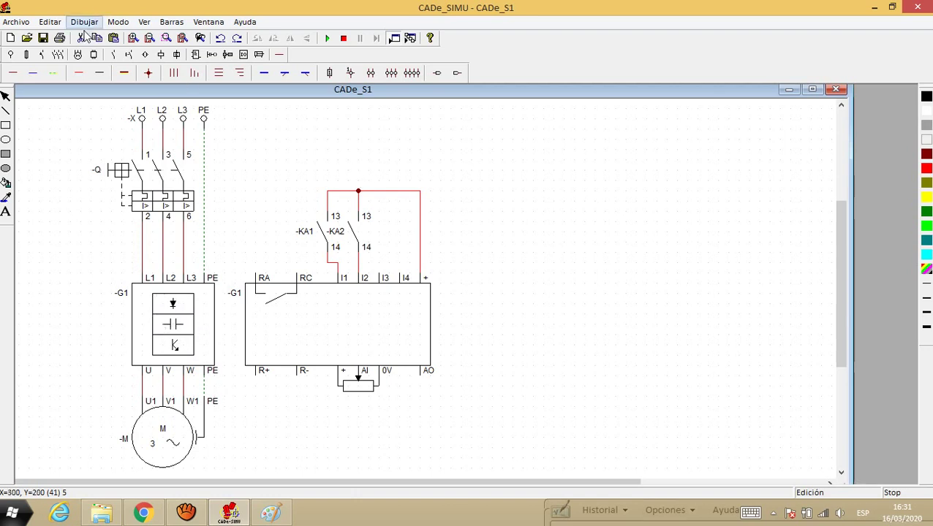
Place an L supply terminal to the upper right of -G1 and an N terminal below it for the control circuit.
click(10, 54)
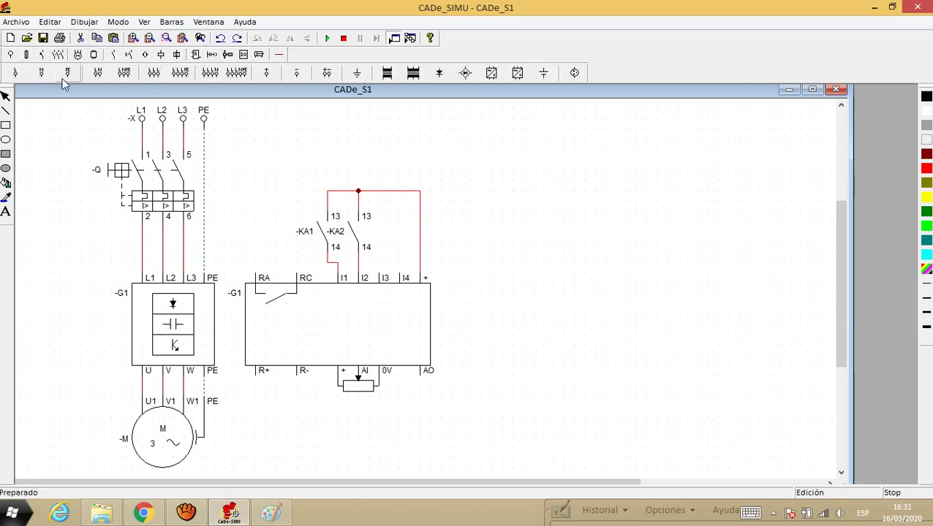
click(15, 72)
click(462, 123)
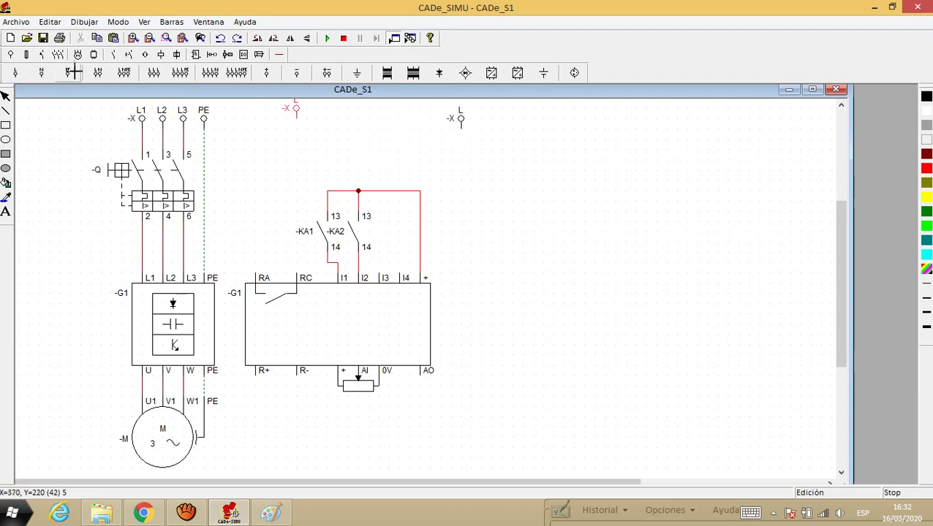
click(472, 462)
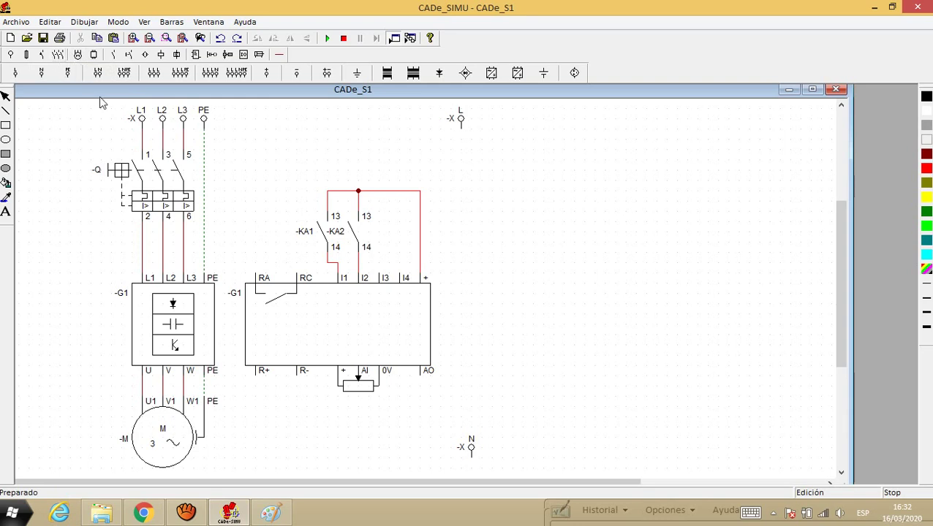
Check the 2 Hilos and 3 Hilos digital input options in the -G1 settings and switch to Paint.
double_click(293, 330)
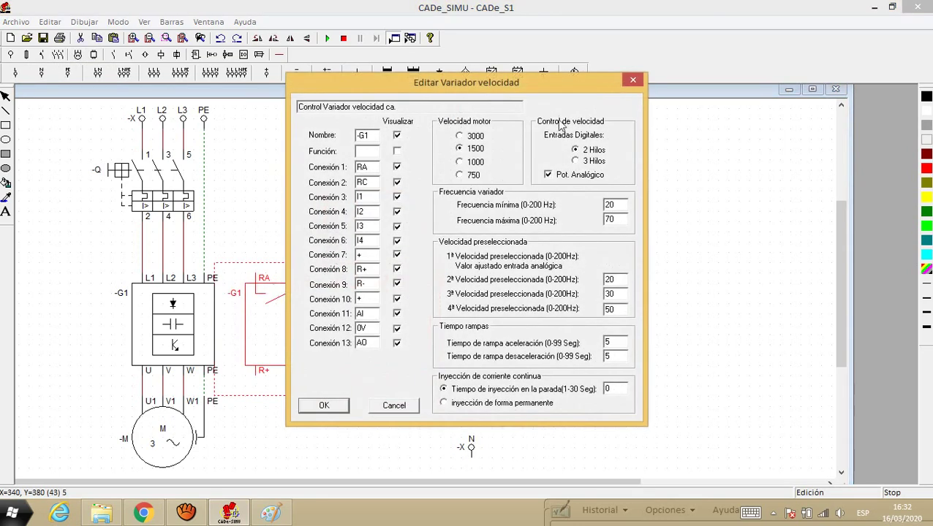
click(261, 515)
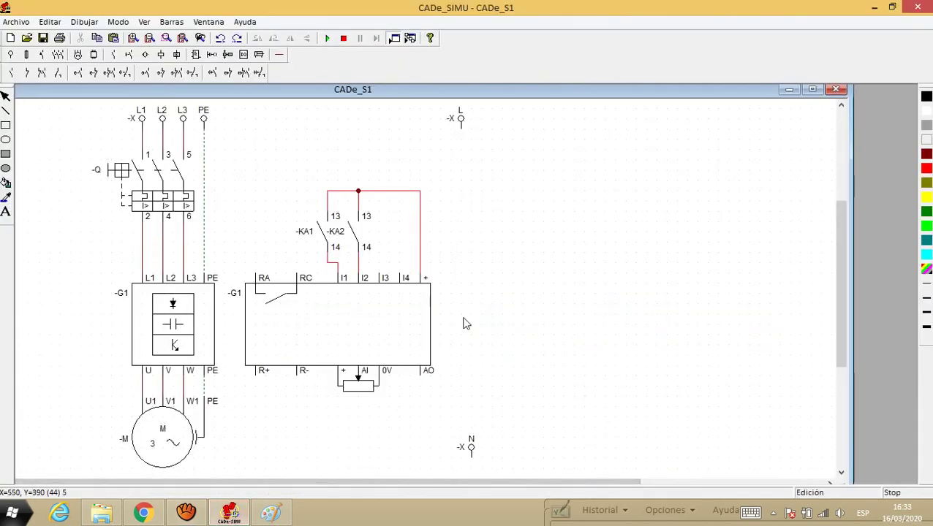
Draw a red horizontal phase line from the L terminal and a blue horizontal neutral line from the N terminal.
click(280, 55)
click(146, 73)
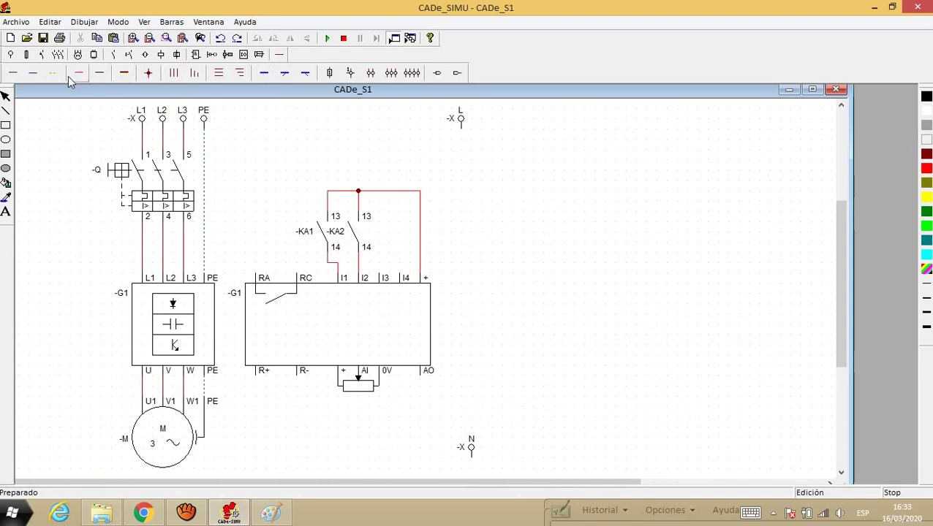
drag(472, 144, 784, 141)
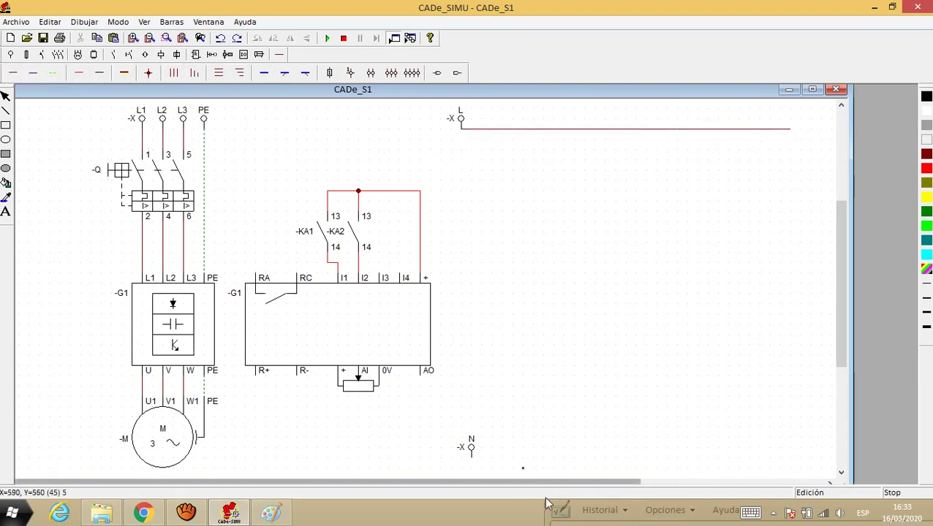
drag(475, 461, 798, 456)
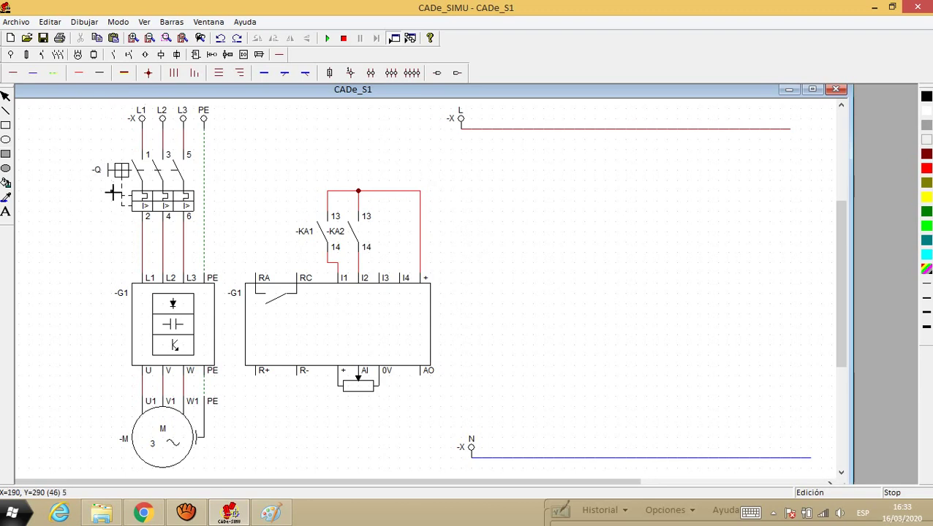
Place a normally open auxiliary contact below the L line and name it -Q1.
click(113, 54)
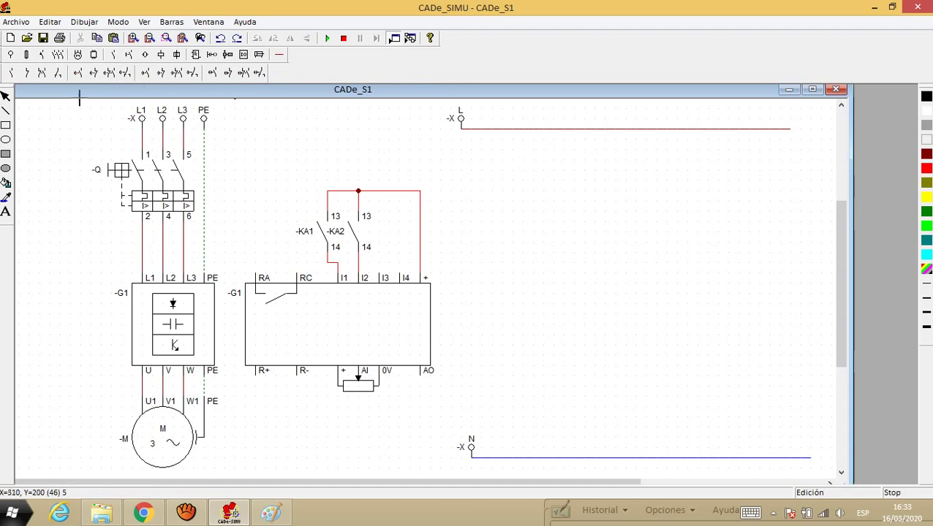
click(10, 73)
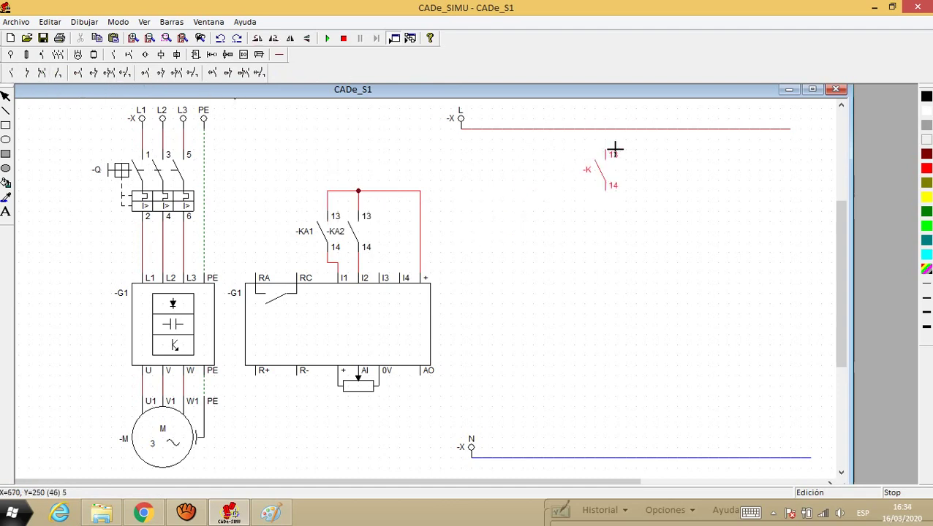
click(628, 152)
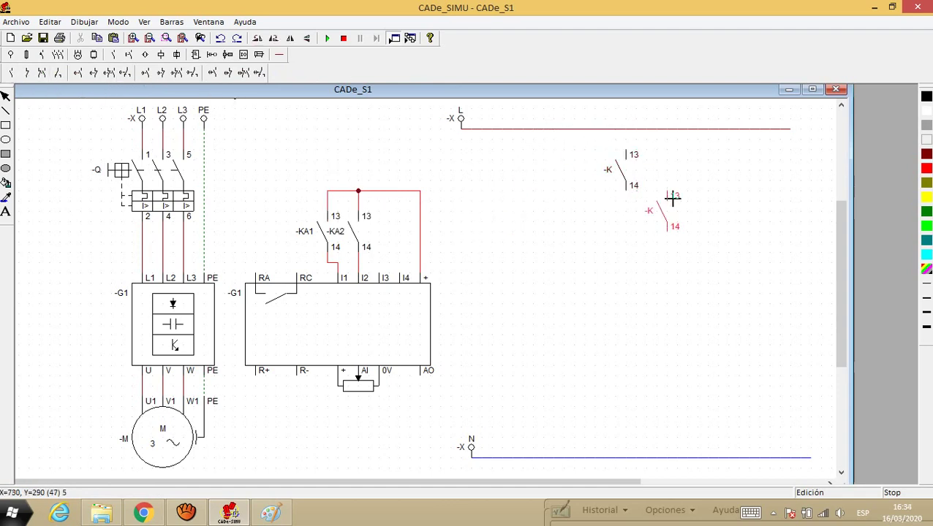
double_click(624, 167)
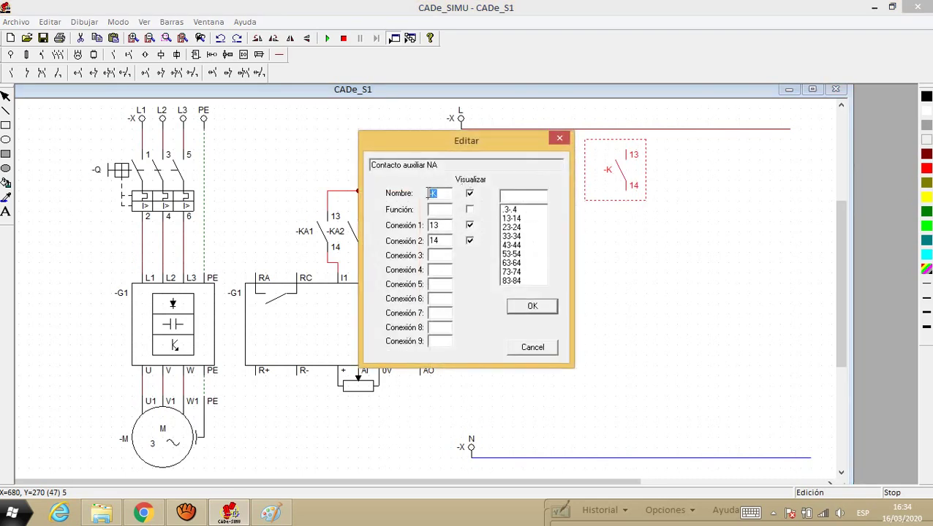
text(-Q1)
key(Return)
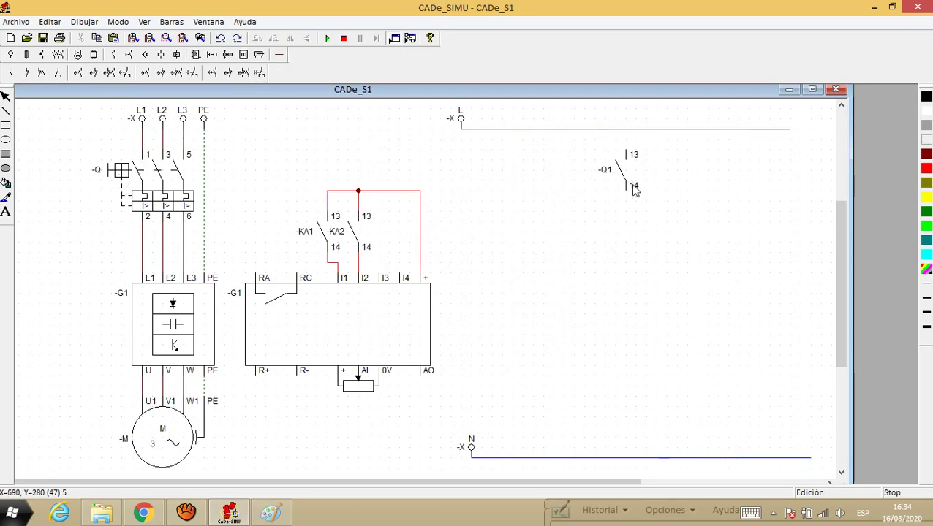
Rename the three-pole motor circuit breaker in the power circuit as -Q1.
click(126, 170)
double_click(124, 171)
text(1)
key(Return)
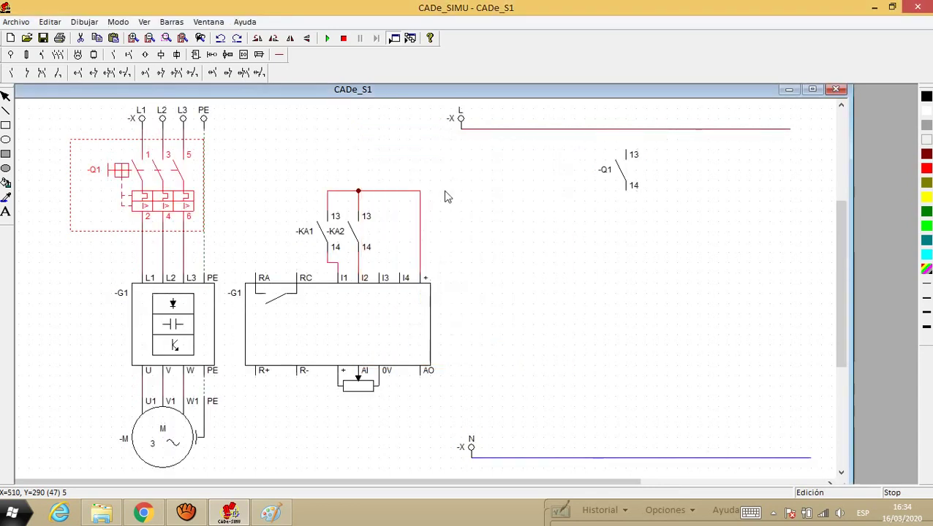
Wire terminal 13 of the -Q1 auxiliary contact to the L line and run a short wire down from its terminal 14.
click(279, 56)
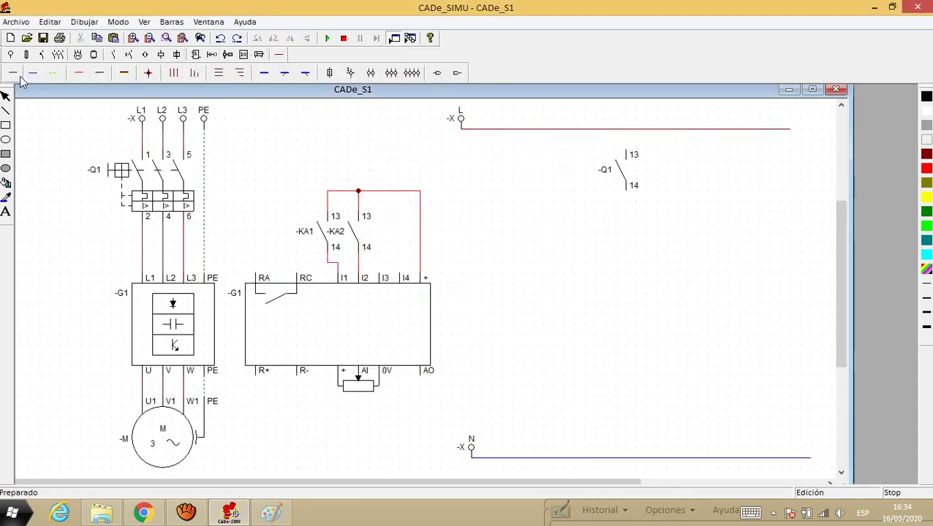
drag(630, 144, 626, 129)
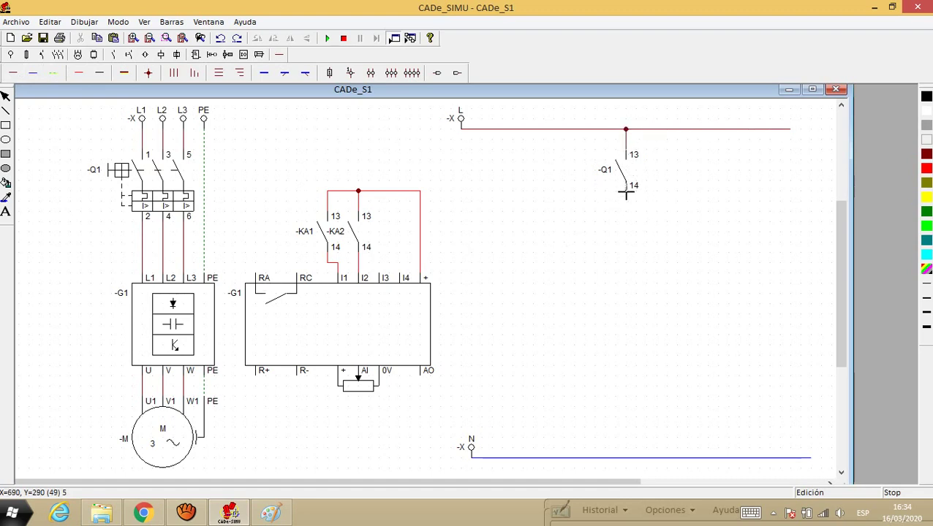
drag(627, 198, 627, 207)
Place a normally closed pushbutton directly below the -Q1 auxiliary contact.
click(128, 54)
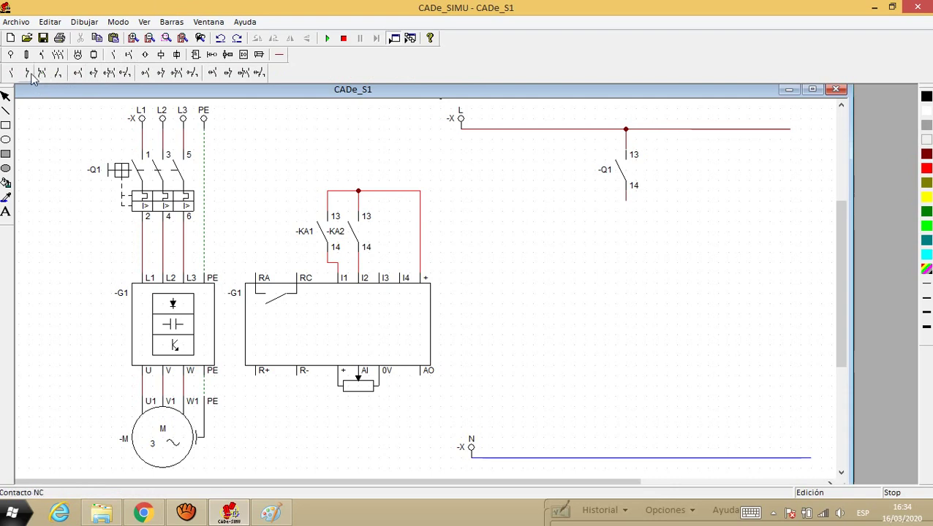
click(126, 54)
click(46, 72)
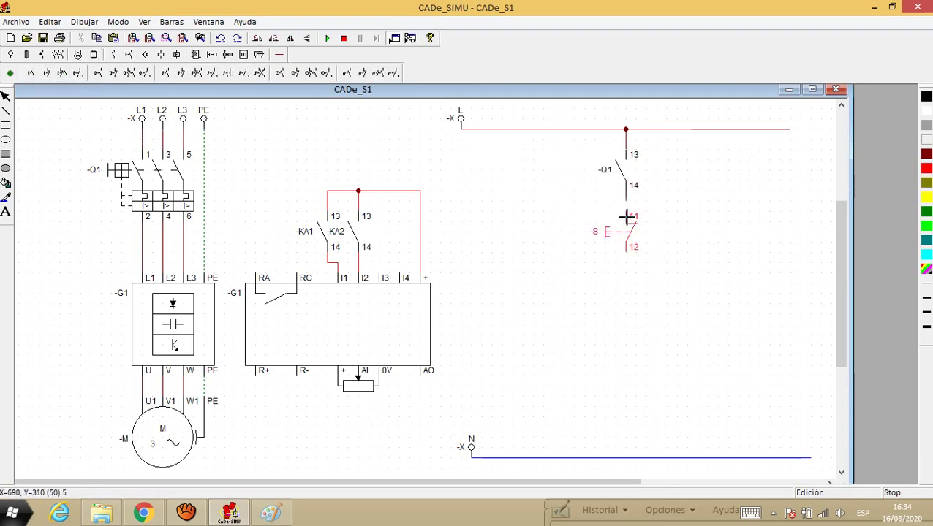
key(Escape)
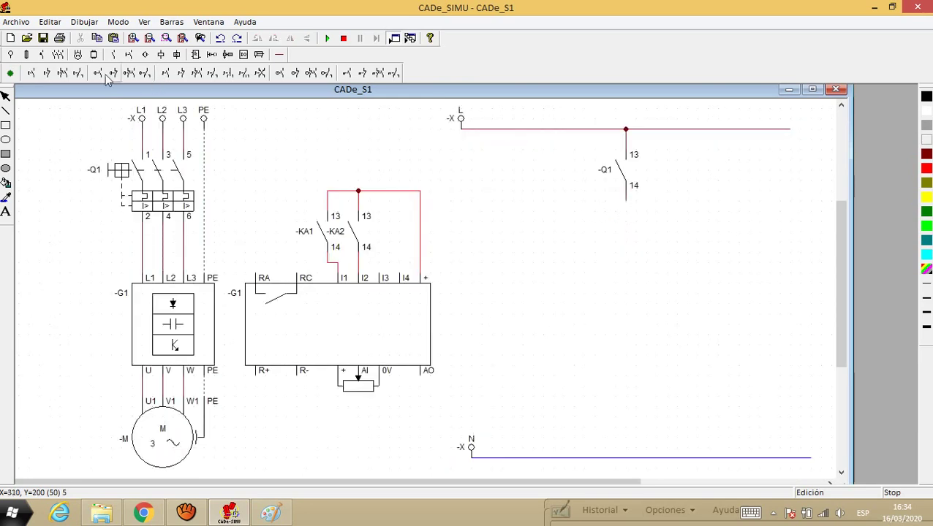
click(625, 216)
Draw a horizontal phase line through terminal 12 of the normally closed pushbutton, extending it to both sides.
click(280, 55)
click(12, 72)
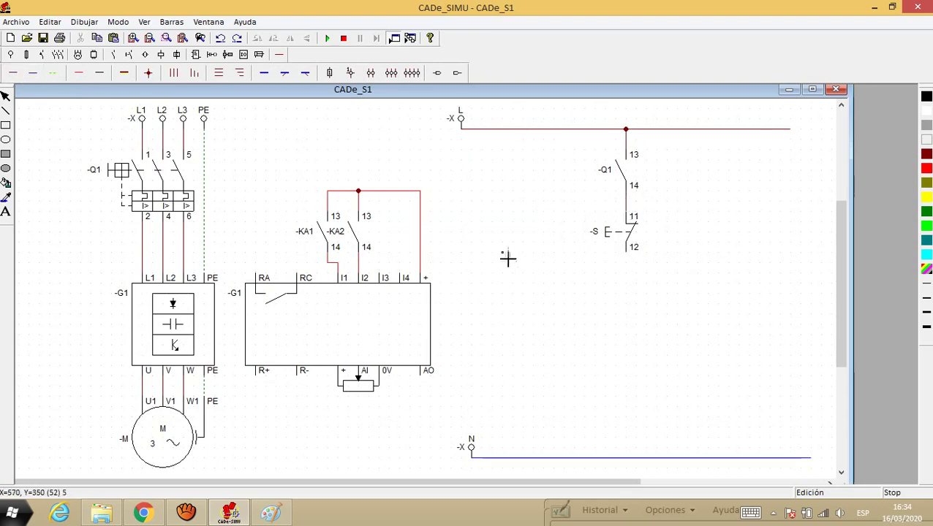
drag(626, 252, 497, 254)
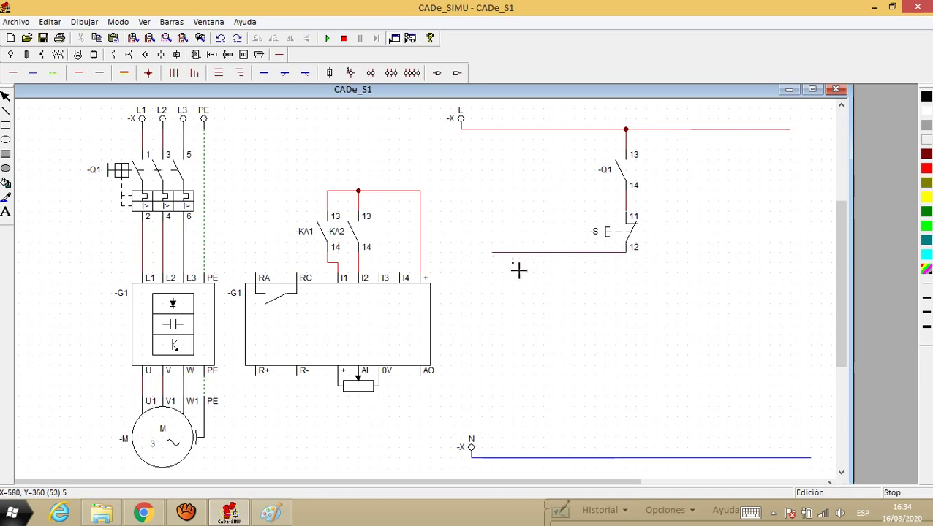
drag(627, 253, 780, 265)
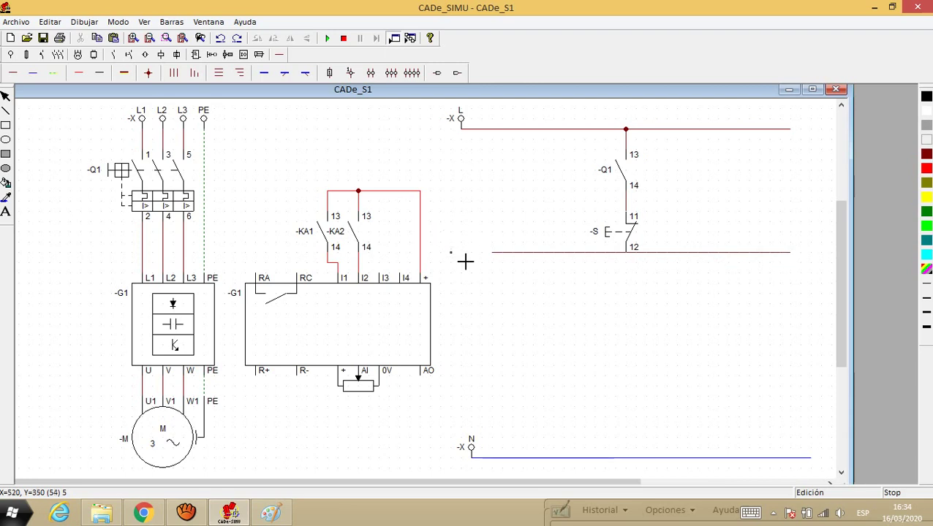
drag(469, 259, 493, 260)
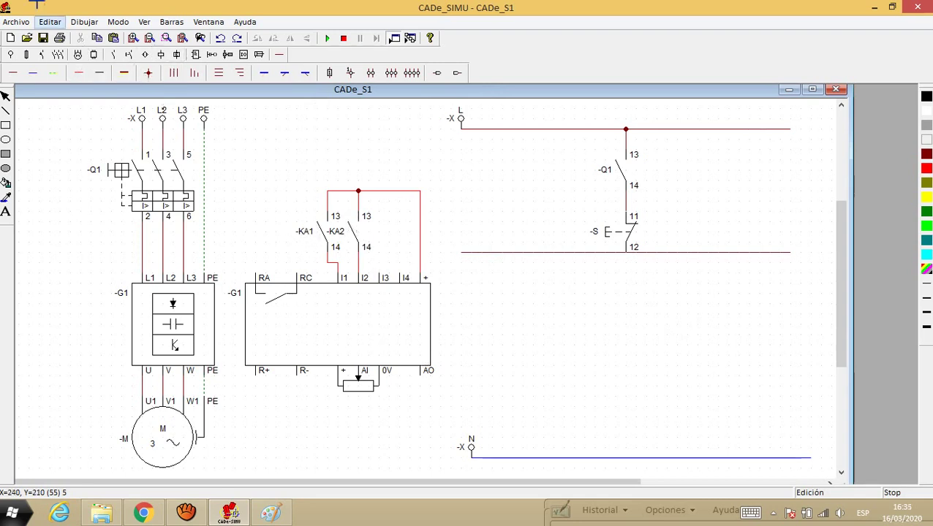
Place two normally open pushbuttons side by side below the horizontal line under the stop pushbutton.
click(42, 54)
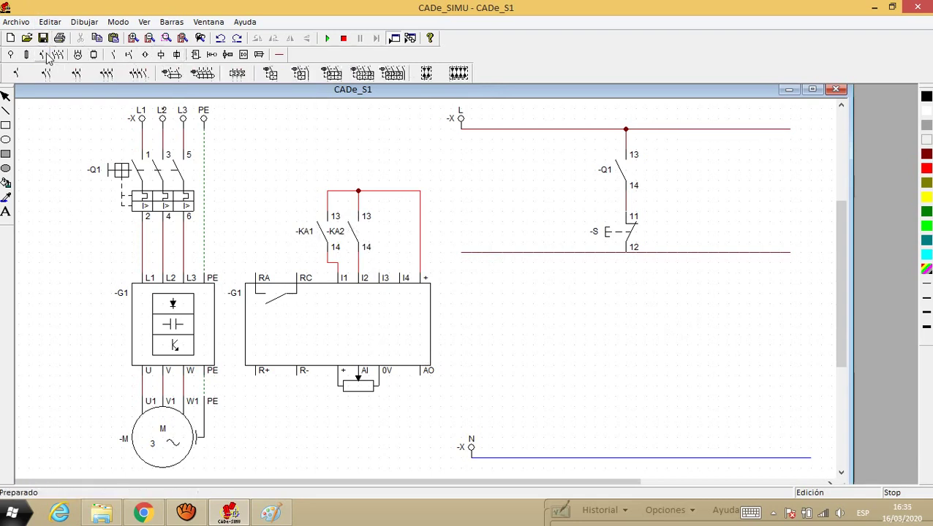
click(113, 54)
click(128, 54)
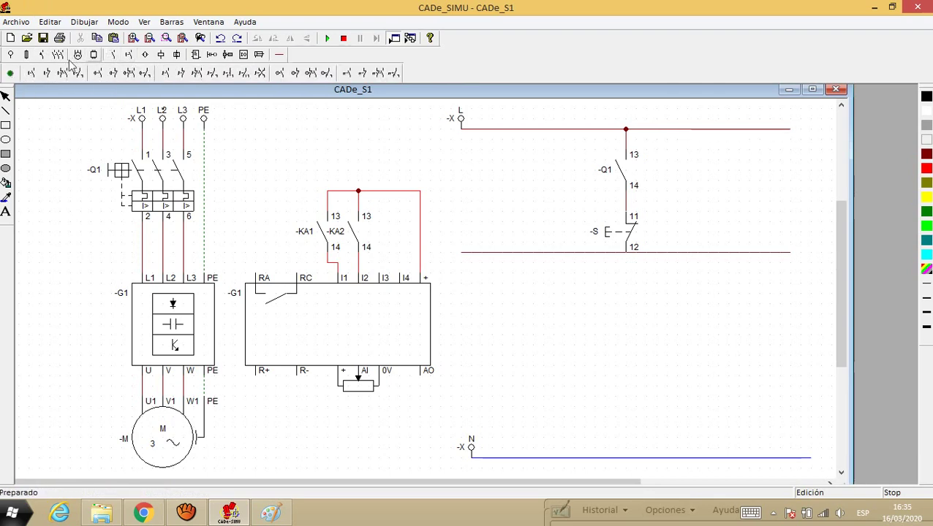
click(30, 73)
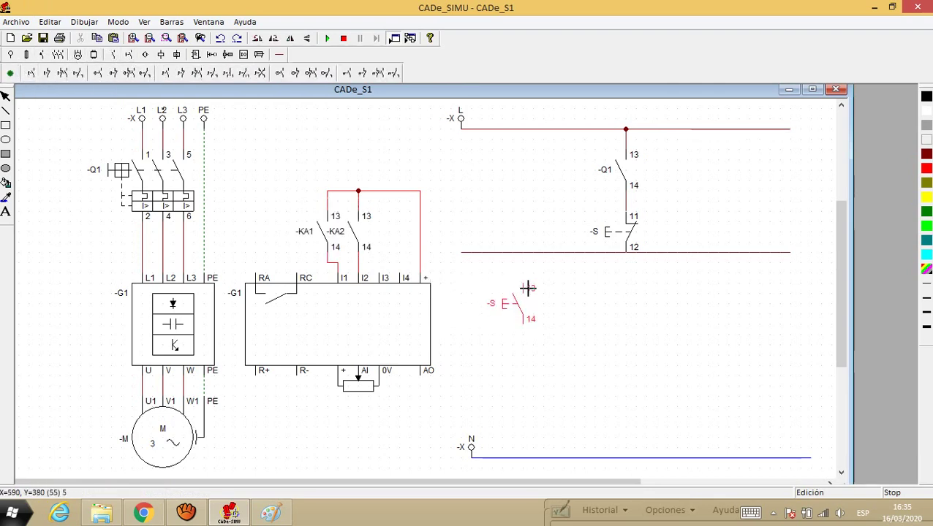
click(528, 288)
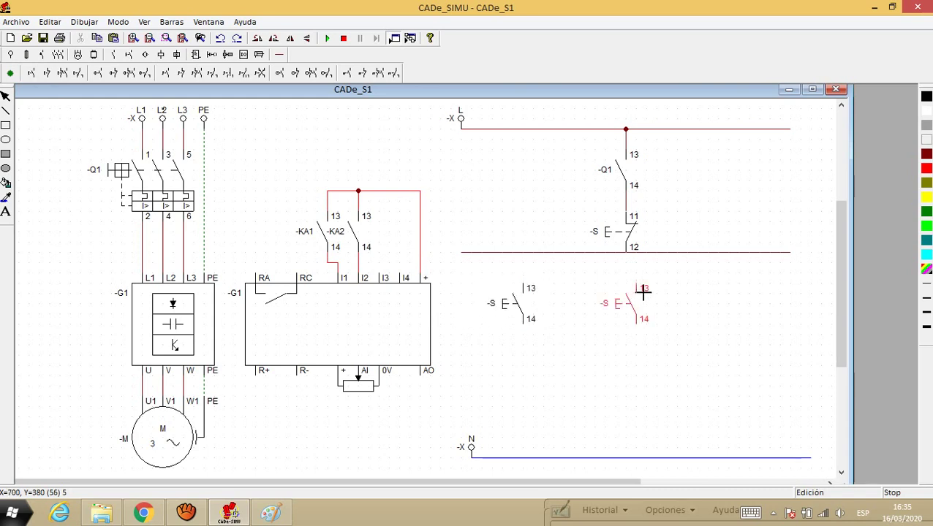
click(651, 288)
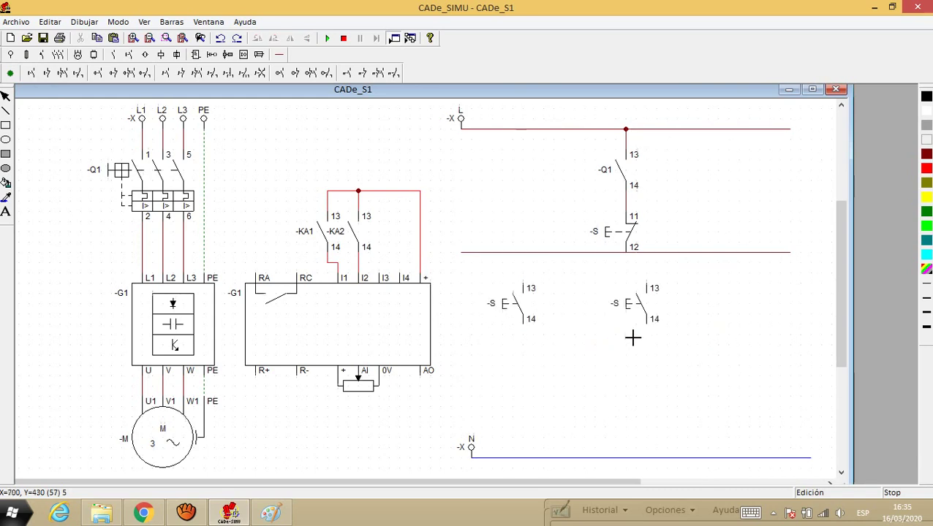
Place a monostable coil below the first normally open pushbutton and a normally open auxiliary contact between the two pushbuttons.
click(161, 55)
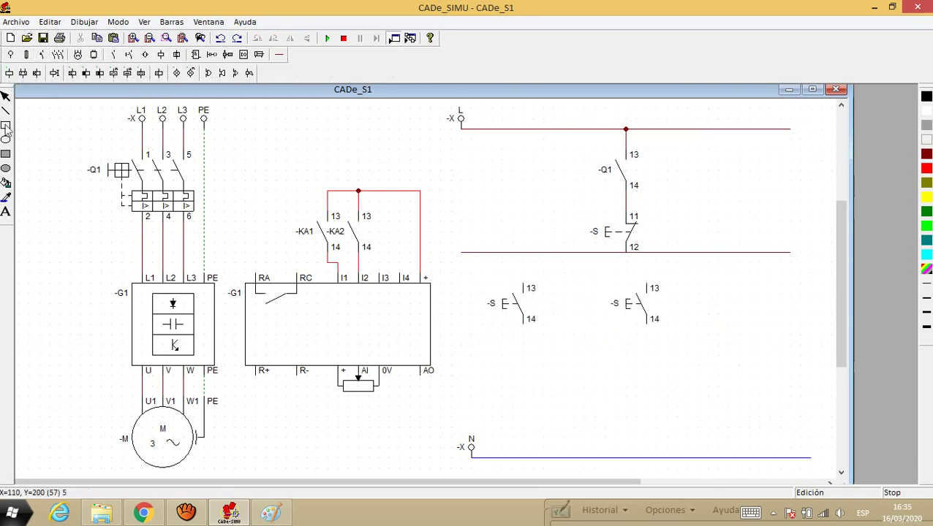
click(525, 378)
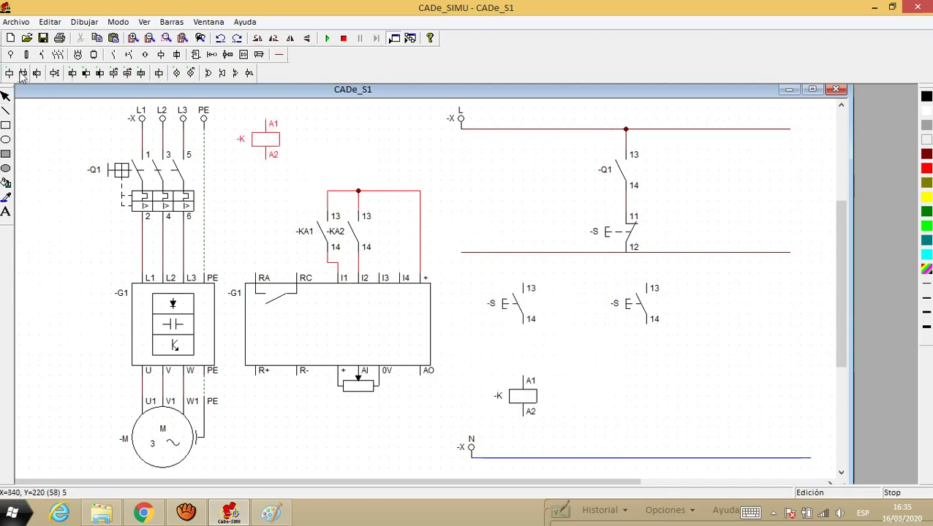
click(114, 55)
click(11, 72)
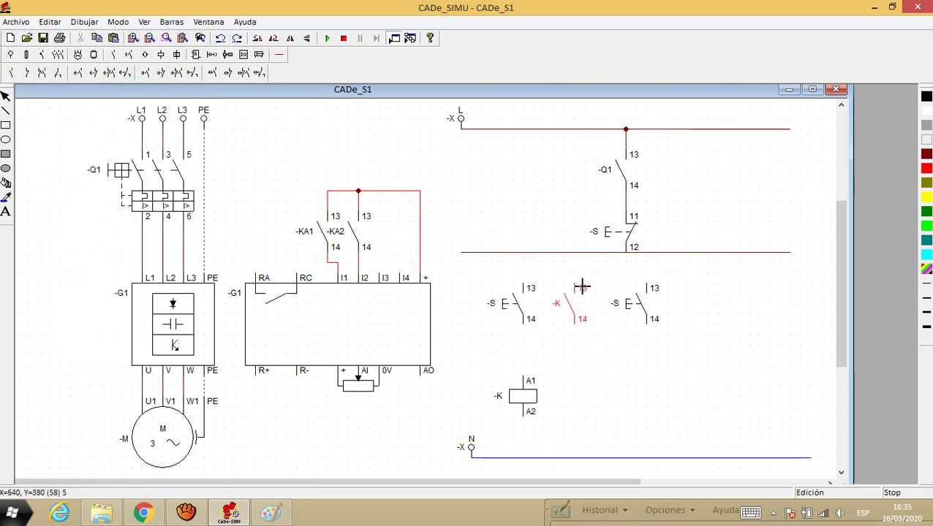
click(583, 281)
Move the second normally open pushbutton further right and lower the coil closer to the N line.
drag(638, 307, 669, 307)
drag(516, 411, 516, 432)
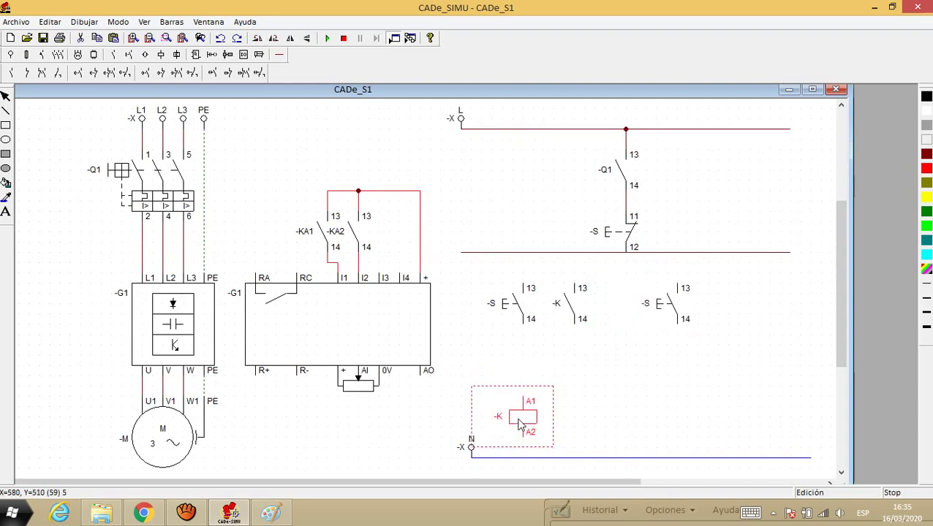
click(548, 366)
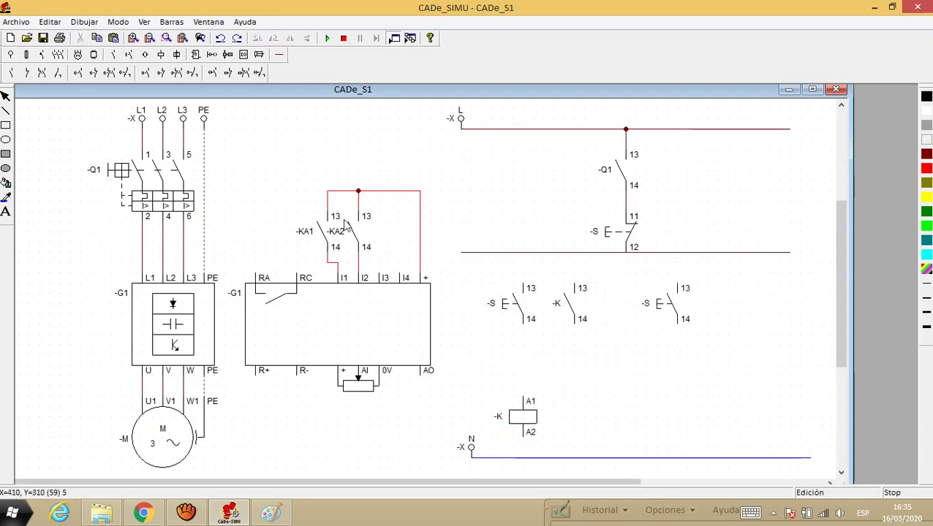
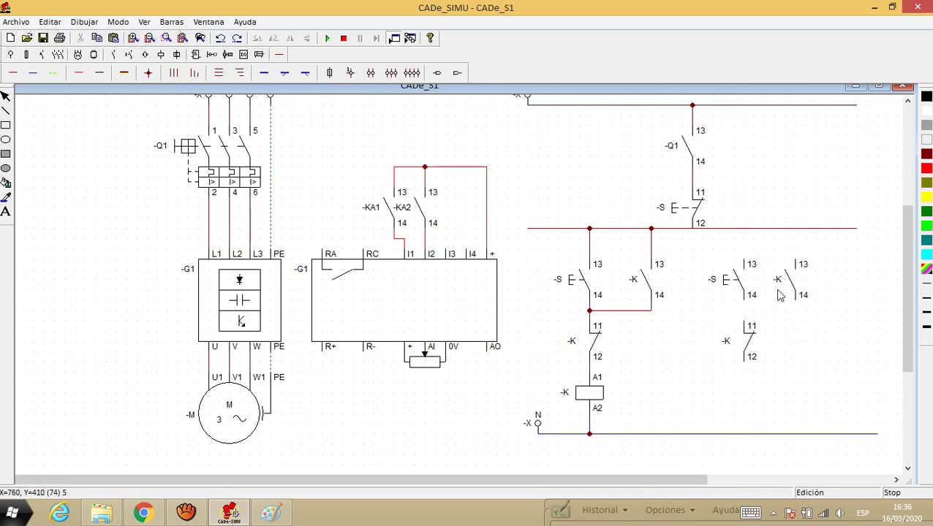
Shift the second branch's normally open -K contact slightly right and paste a copy of the coil beneath that branch's normally closed contact.
drag(790, 282, 799, 284)
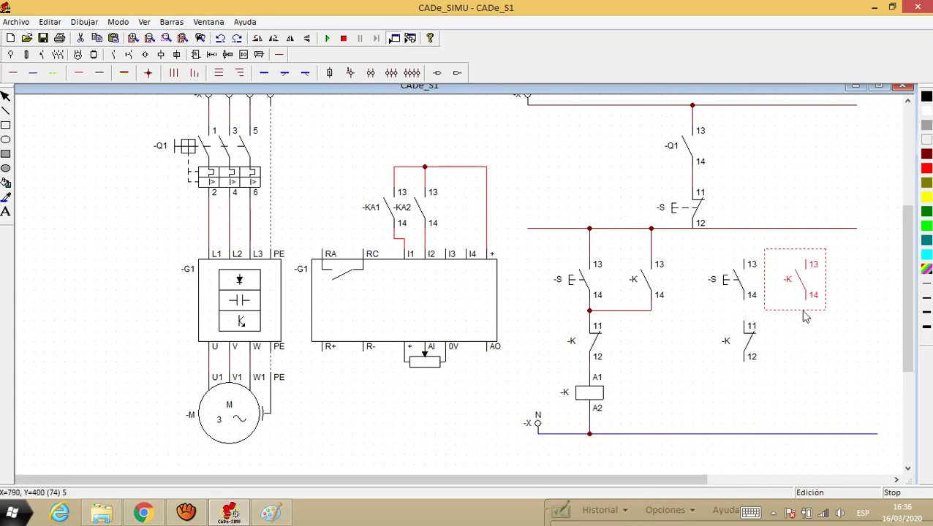
click(591, 395)
key(ctrl+c)
key(ctrl+v)
drag(43, 124, 746, 393)
click(857, 401)
Wire the second coil's A2 to the N line and connect the second pushbutton and its -K contact in parallel from the upper line.
click(35, 76)
drag(746, 416, 745, 435)
click(19, 76)
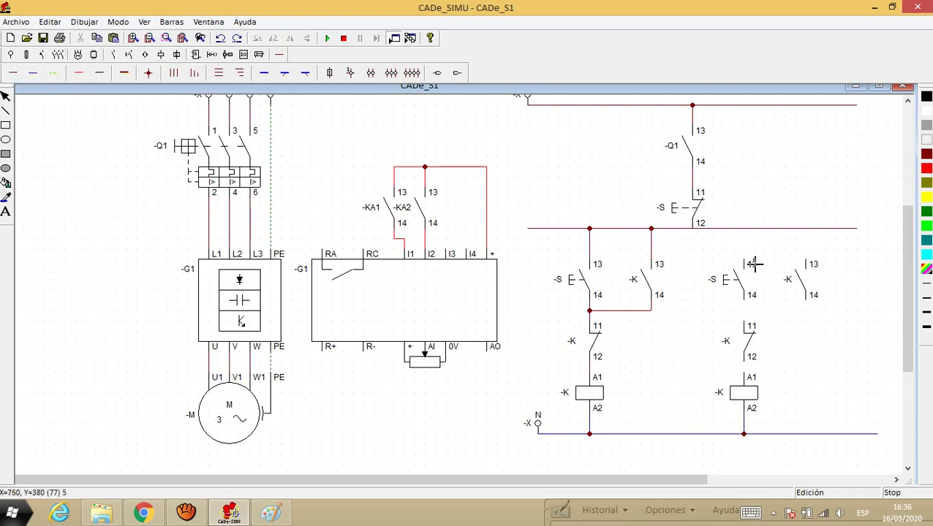
drag(744, 229, 744, 260)
drag(805, 262, 805, 229)
drag(808, 312, 744, 311)
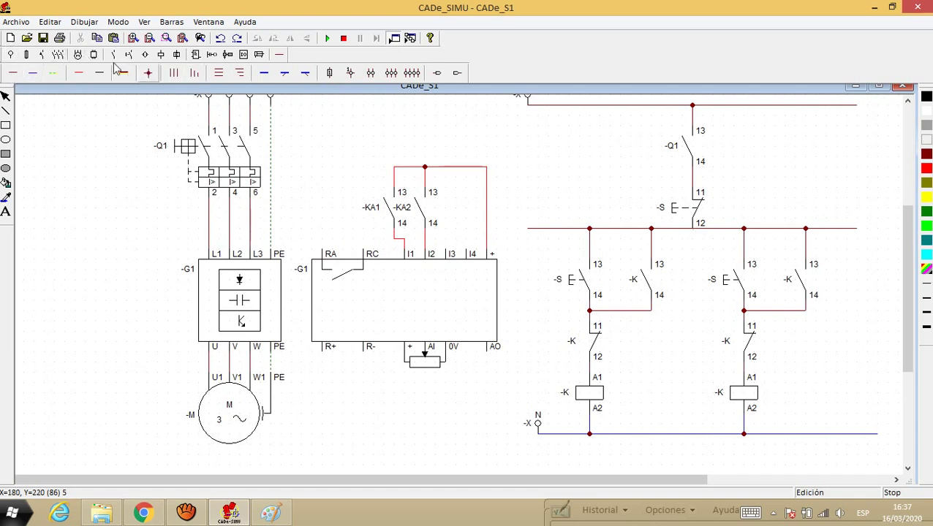
Name the normally closed contact in the first coil's branch -KA2.
double_click(592, 342)
text(A)
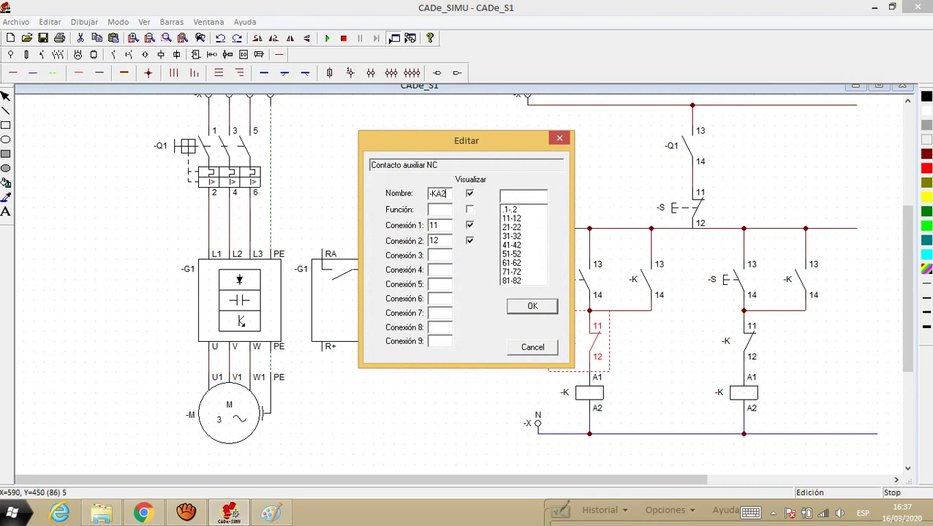
text(2)
key(Return)
Name the first branch's coil and the normally open contact parallel to its pushbutton -KA1.
click(594, 387)
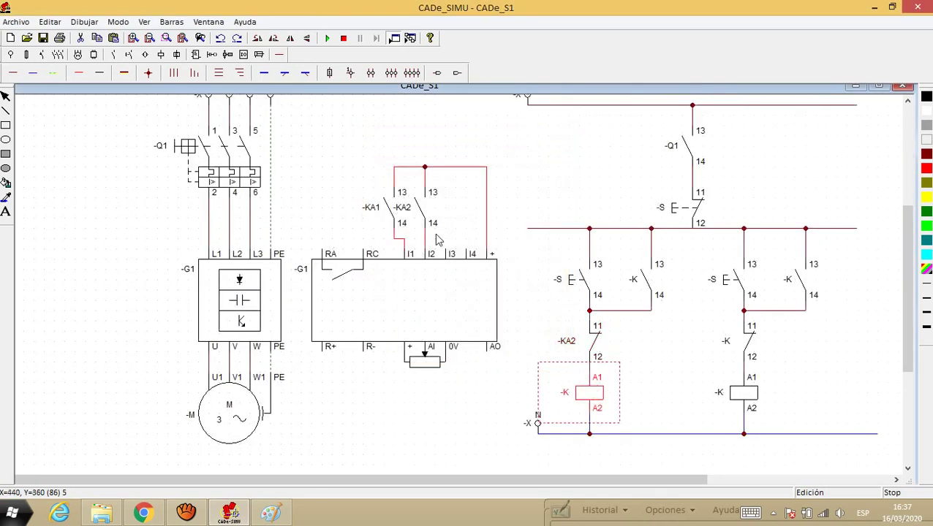
double_click(584, 393)
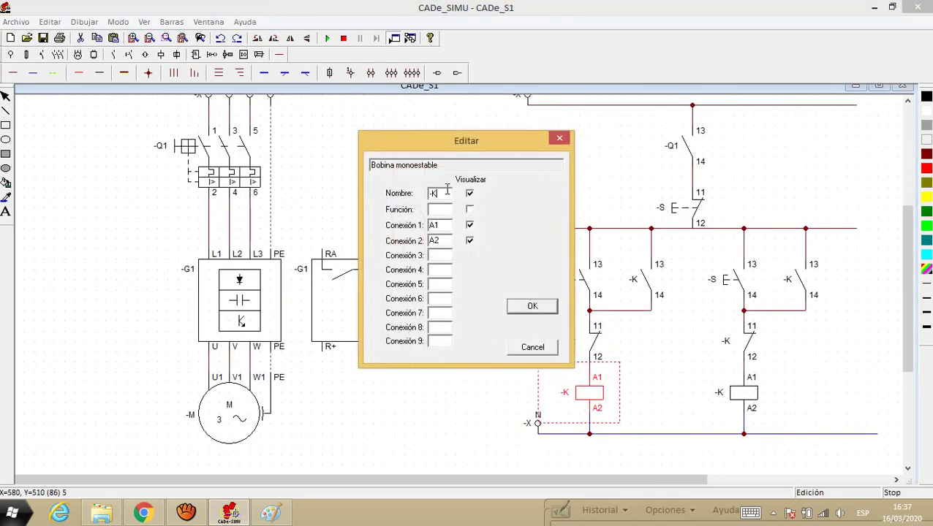
key(Return)
click(644, 275)
double_click(646, 273)
text(A1)
key(Return)
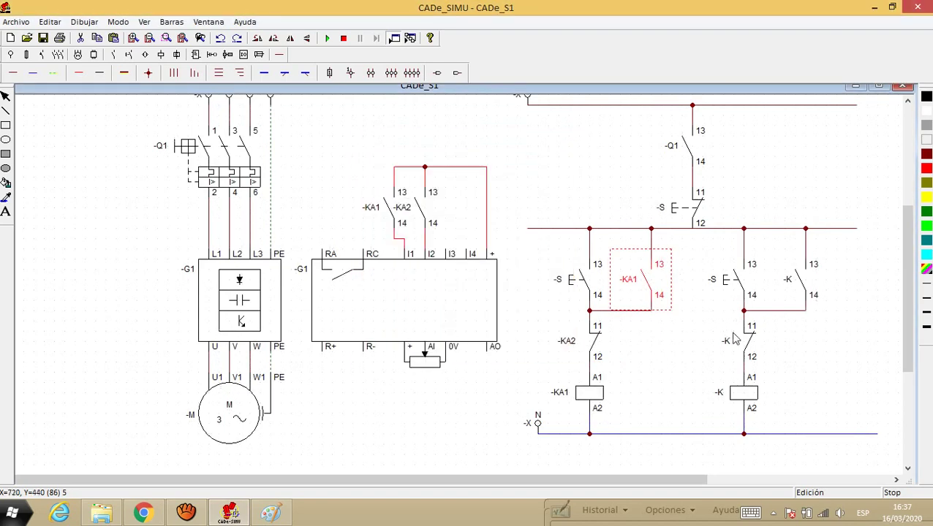
Name the second branch's coil and the normally open contact parallel to its pushbutton -KA2.
double_click(742, 398)
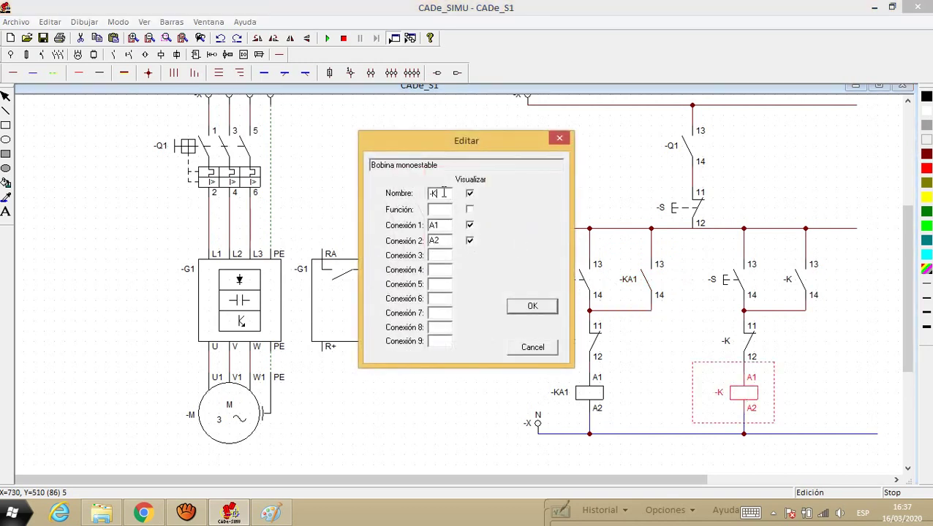
key(Return)
double_click(793, 280)
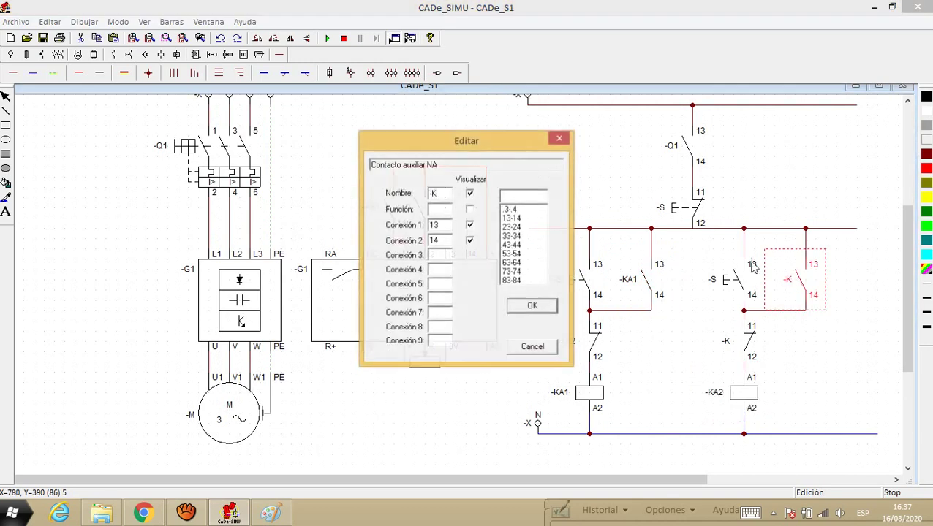
text(A)
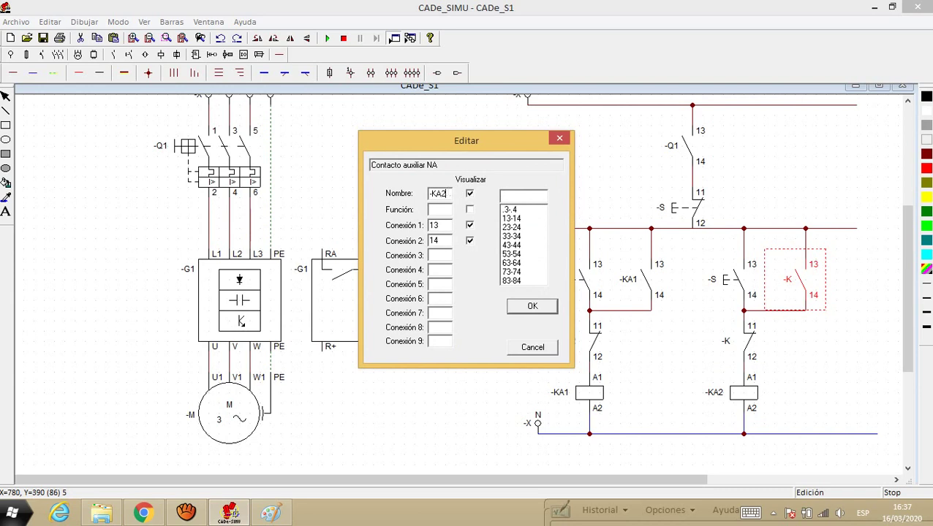
text(2)
key(Return)
Name the second branch's normally open pushbutton -S2 and the first branch's pushbutton -S1.
click(737, 286)
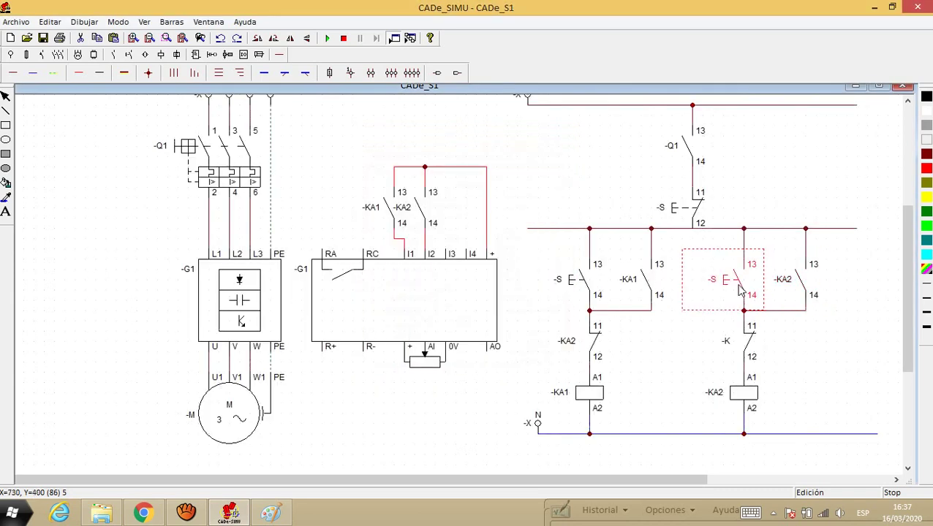
double_click(737, 287)
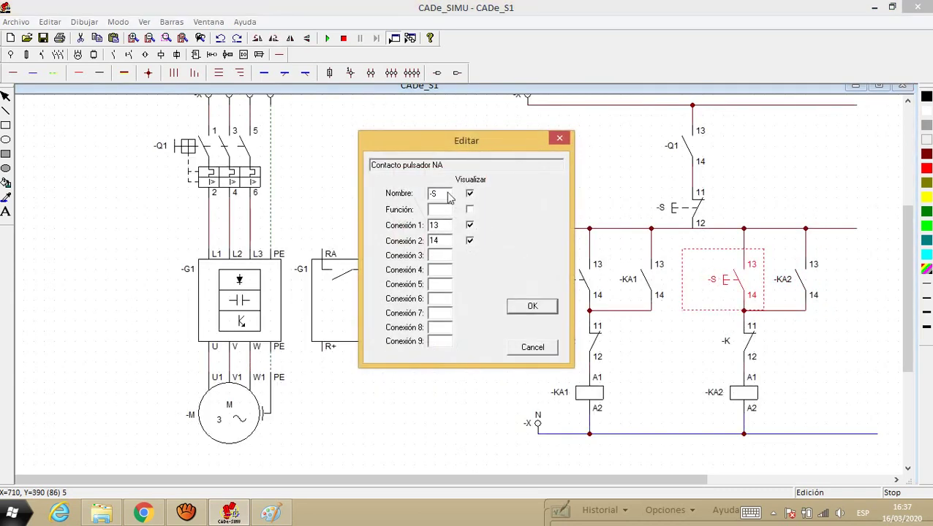
text(2)
click(522, 306)
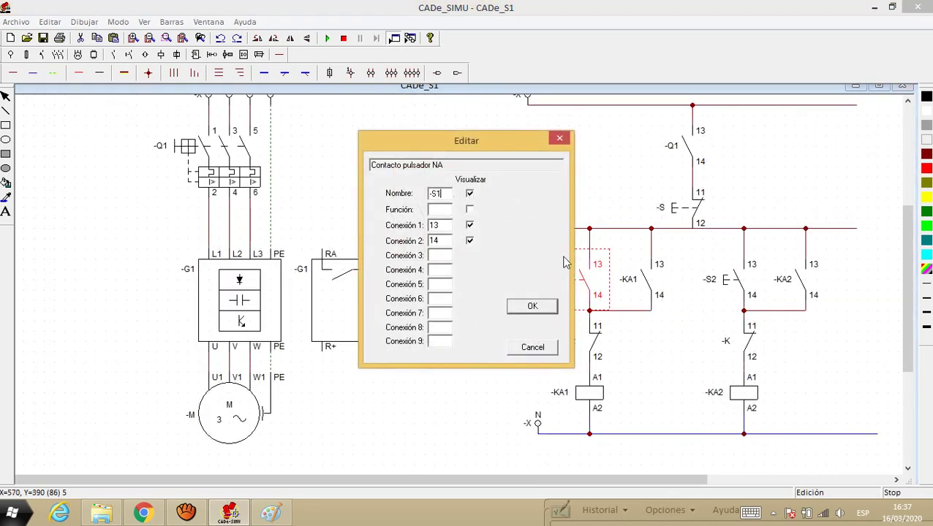
click(533, 307)
Name the normally closed contact in the second coil's branch -KA1.
double_click(753, 367)
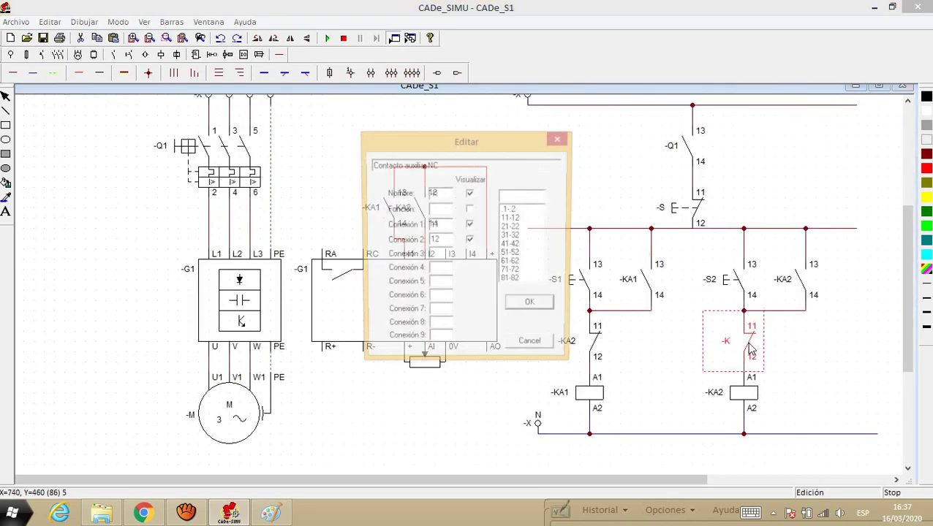
text(A1)
key(Return)
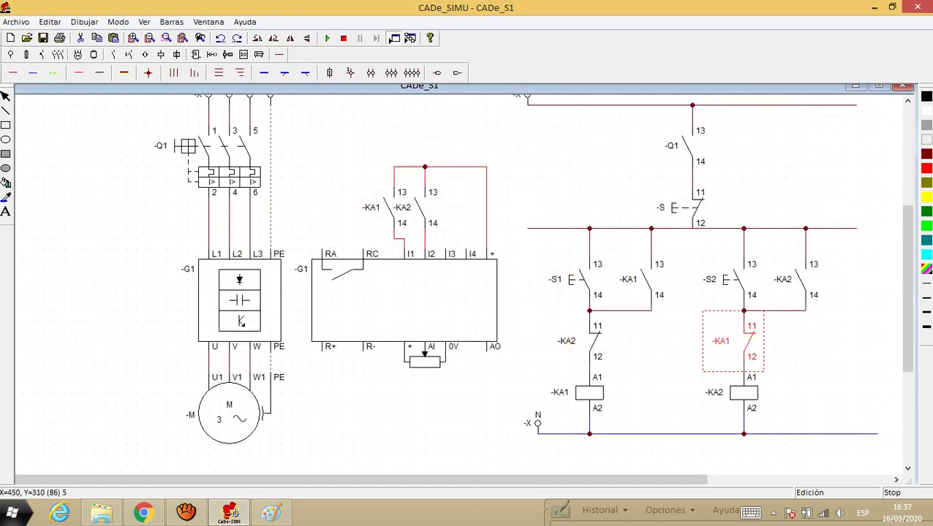
click(793, 341)
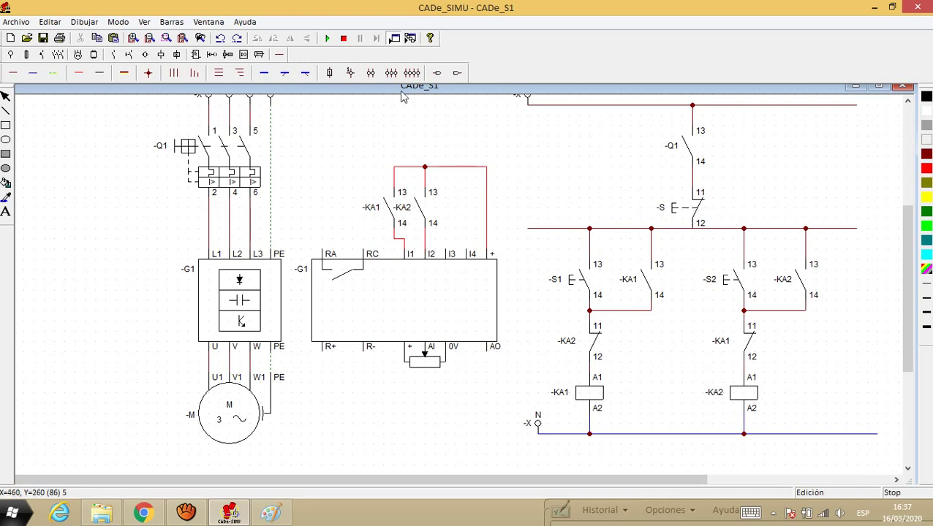
Start the simulation, close breaker -Q1 and operate the normally closed stop pushbutton -S to test it.
click(327, 38)
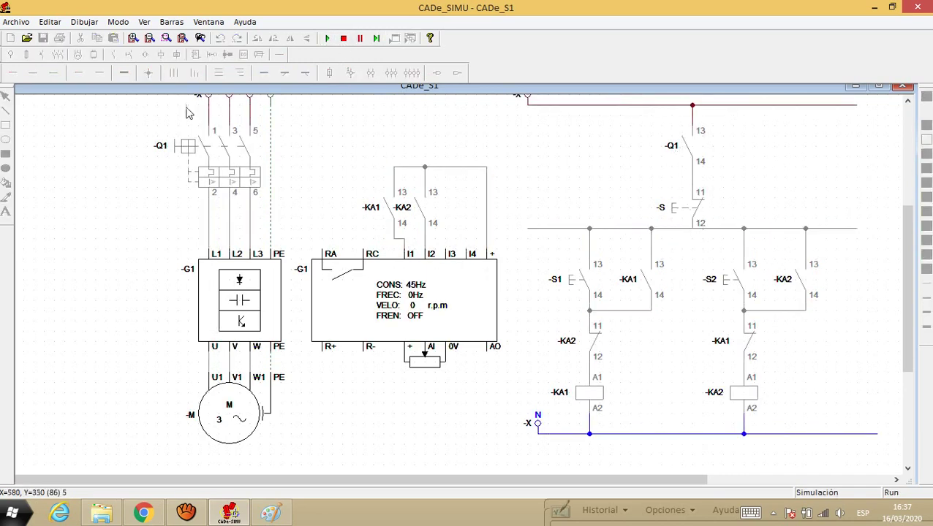
click(183, 148)
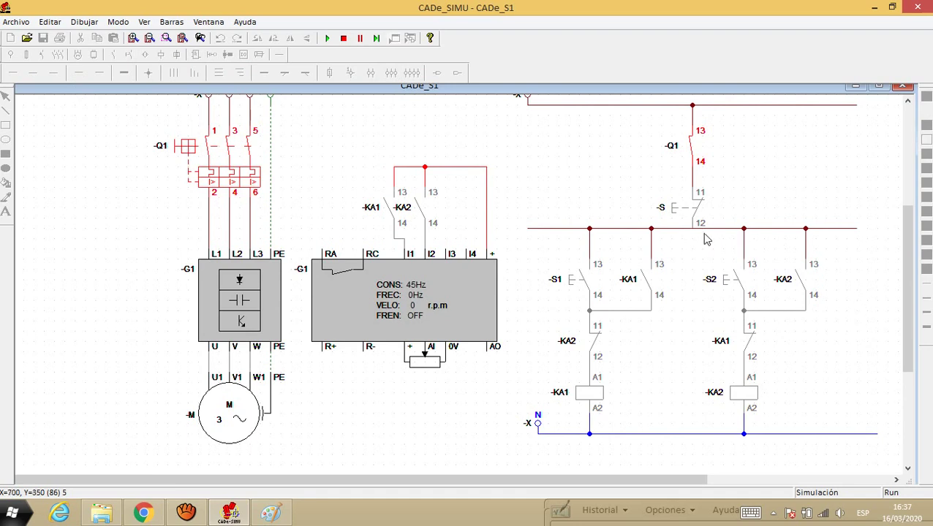
click(675, 212)
click(676, 212)
click(671, 208)
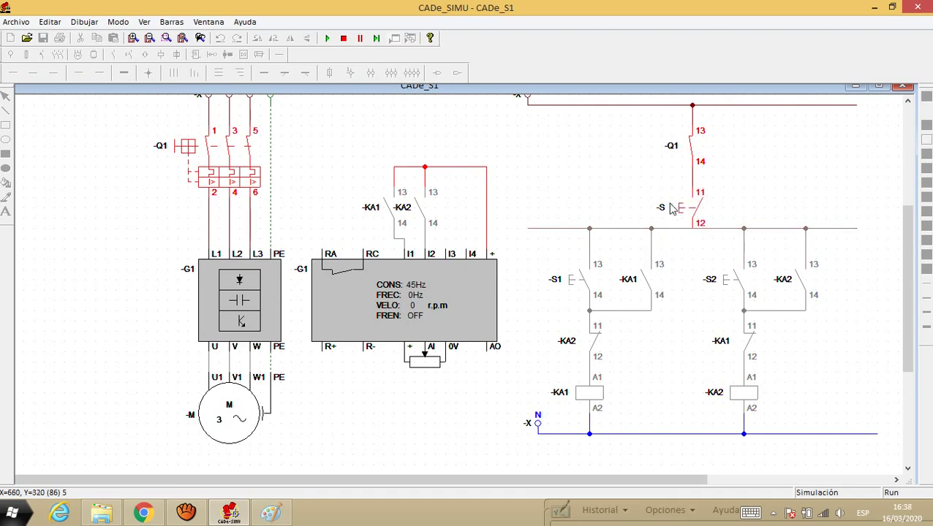
Energise relay KA1 with -S1, try -S2 to check the interlock, and stop the motor with -S.
click(574, 282)
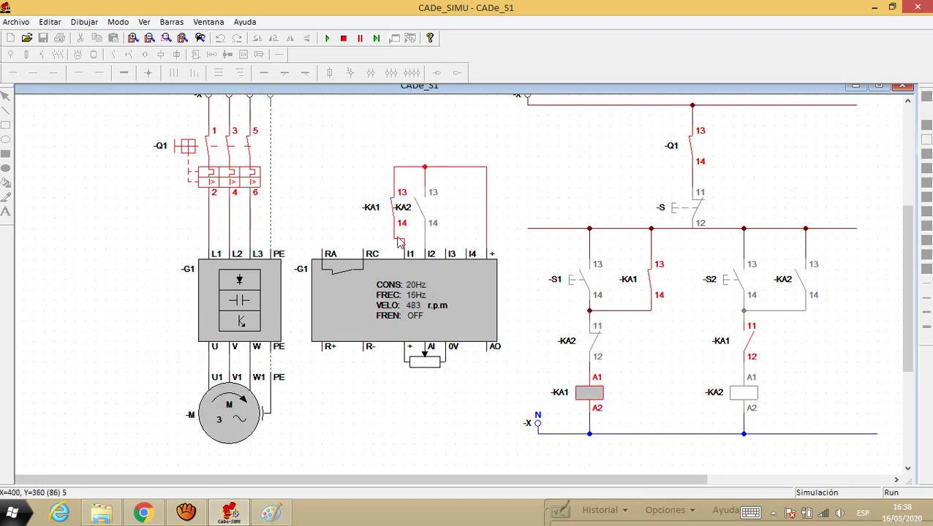
click(738, 296)
click(677, 208)
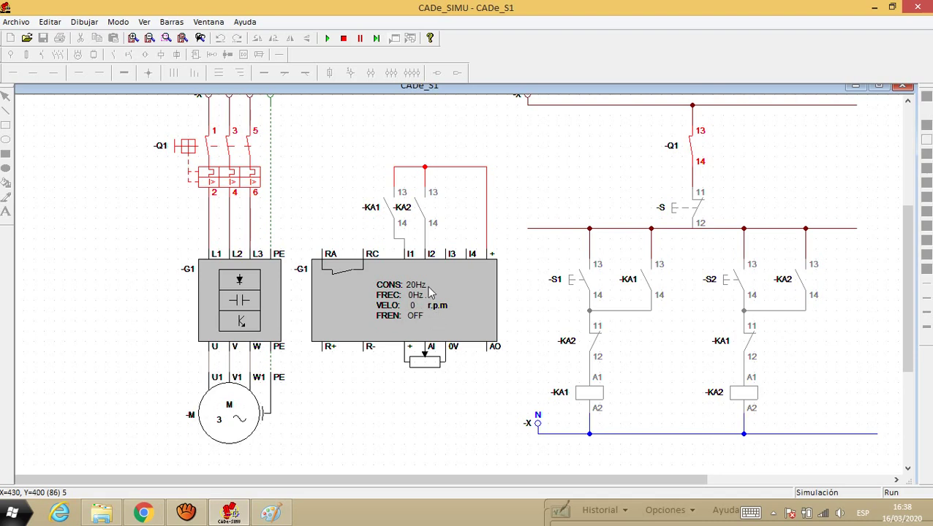
Energise relay KA2 with -S2 and set the drive's frequency setpoint to 35 Hz.
click(722, 281)
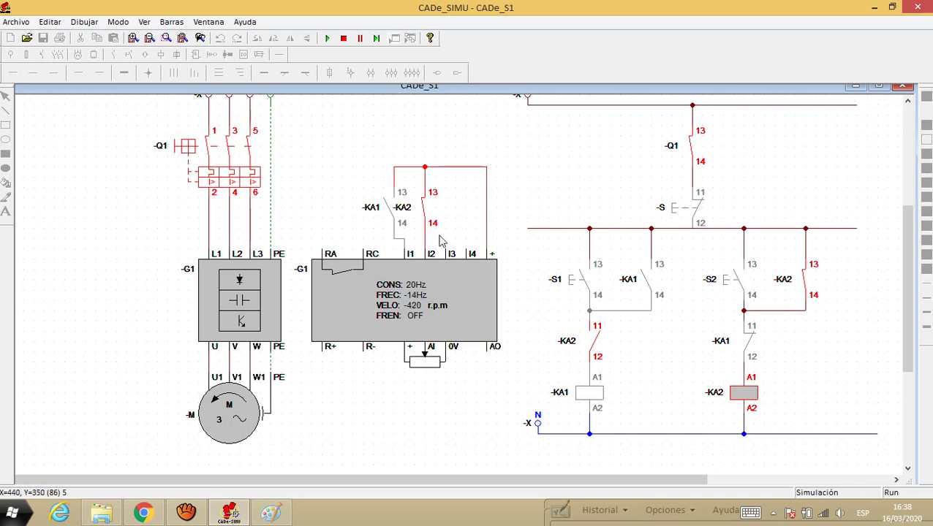
click(411, 307)
drag(22, 104, 65, 106)
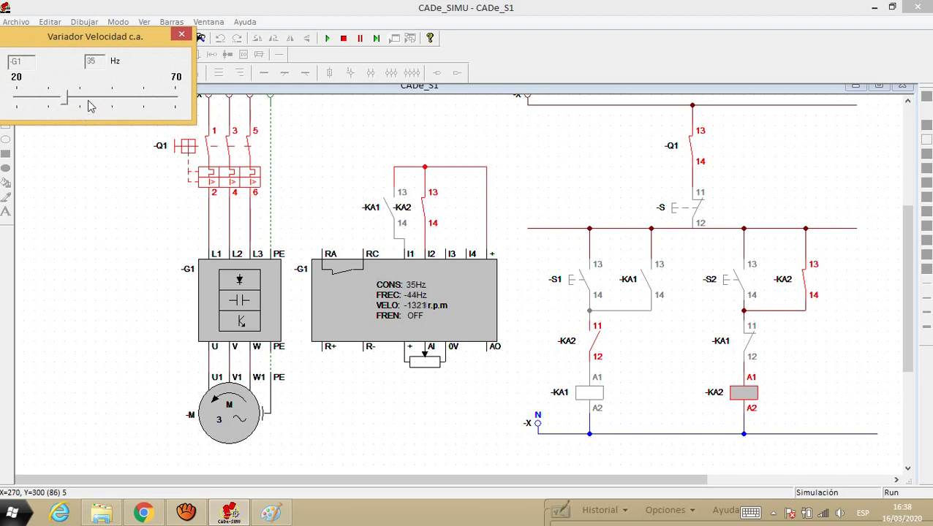
click(181, 34)
Release KA2 with the stop pushbutton, energise KA1 with -S1, and switch breaker -Q1 off and on again.
click(690, 207)
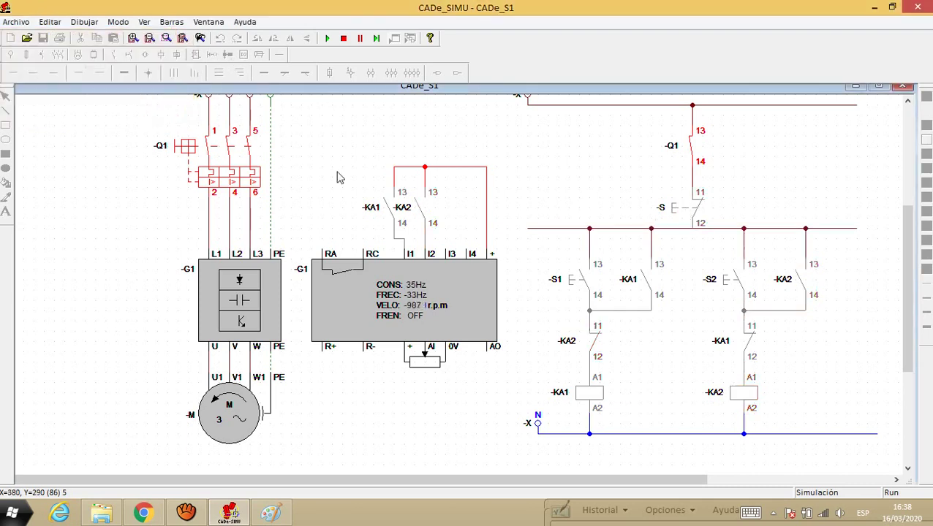
click(583, 284)
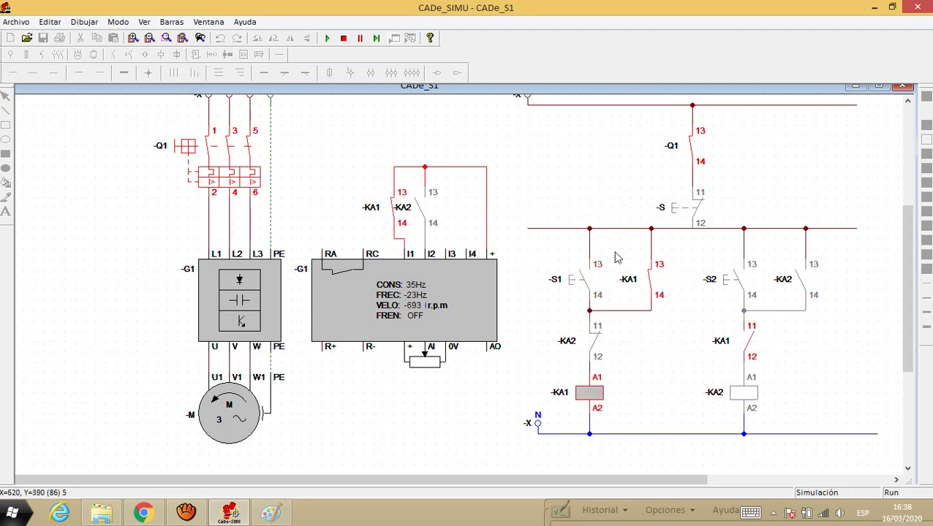
click(189, 147)
click(189, 147)
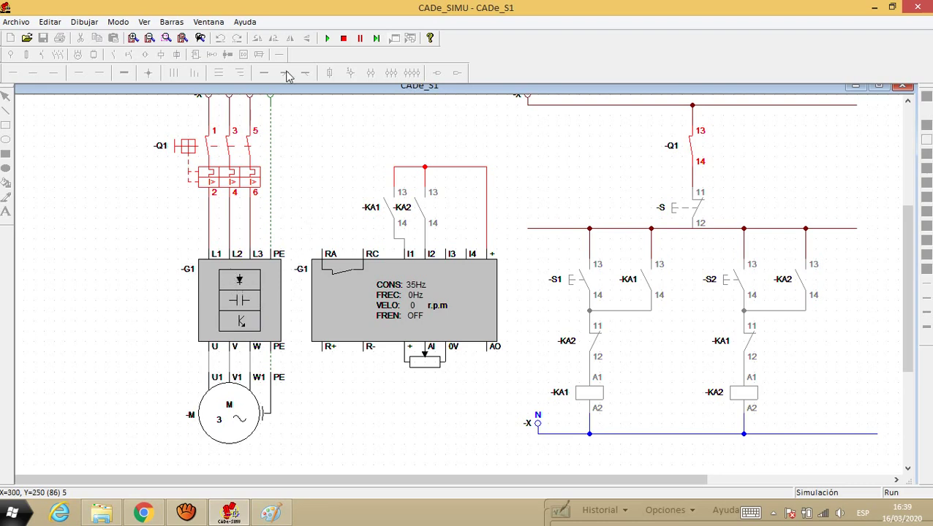
Stop the simulation, delete the wire between -Q1's terminal 14 and -S's terminal 11, and start a new wire from terminal 14.
click(343, 38)
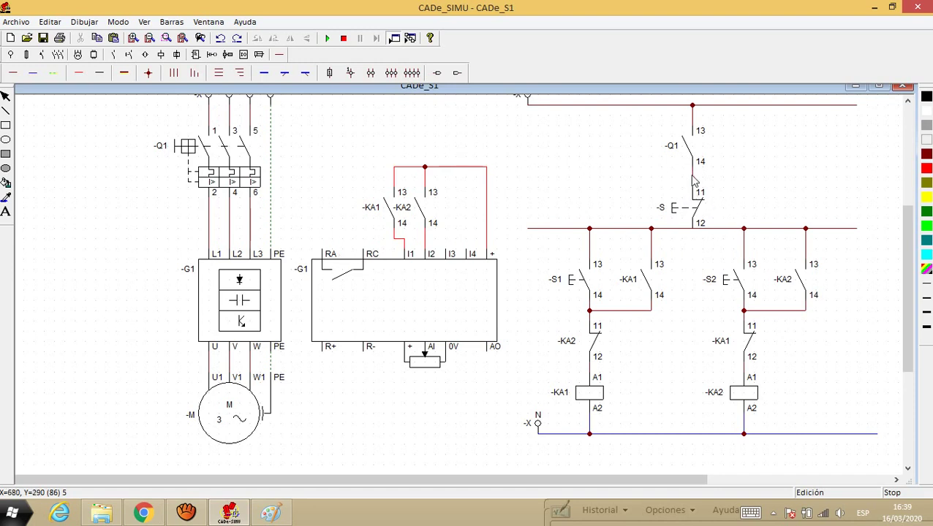
click(693, 183)
key(Delete)
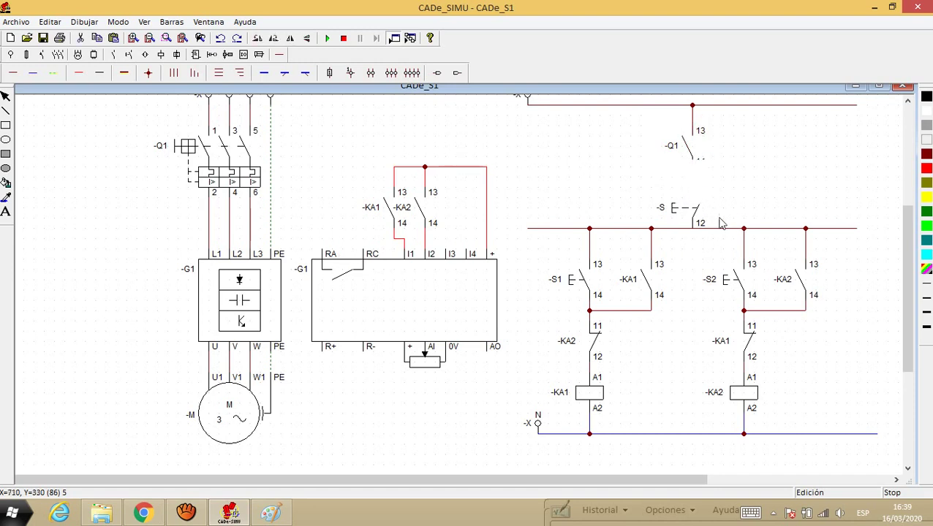
click(27, 74)
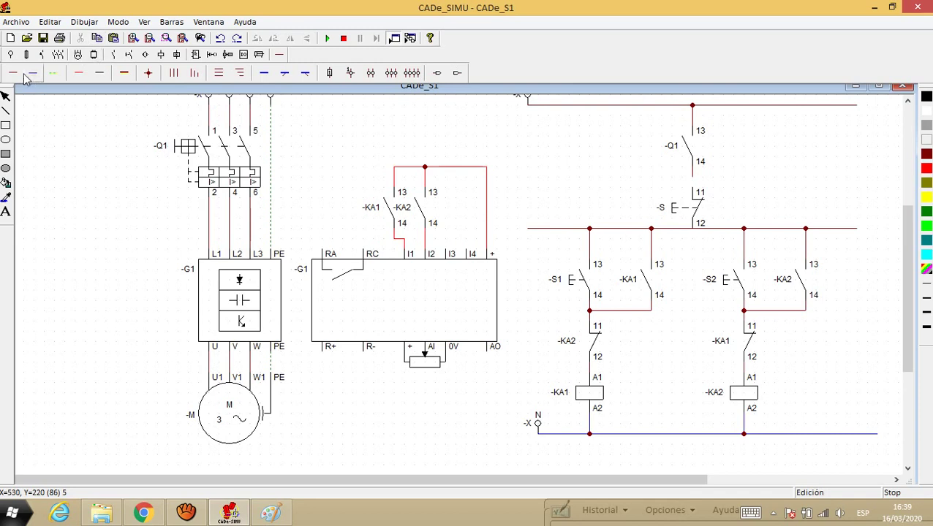
click(692, 181)
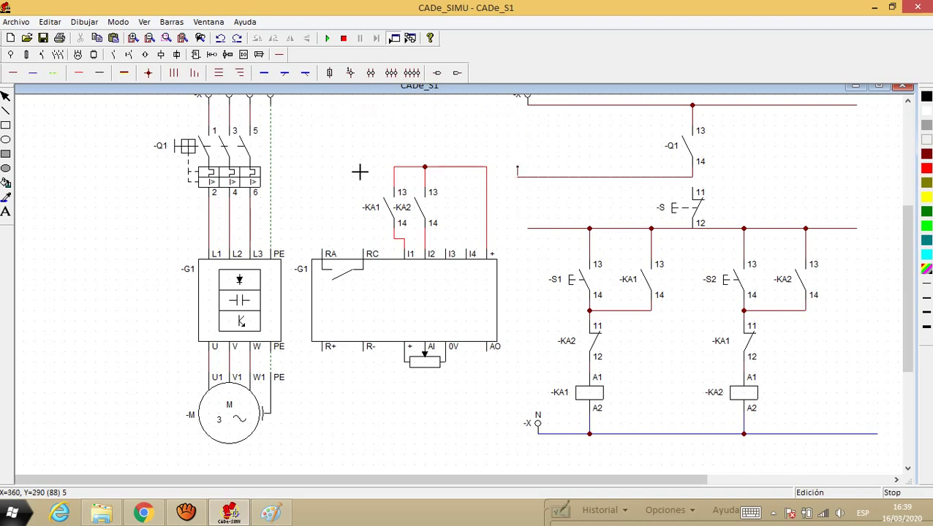
click(516, 128)
click(312, 127)
click(314, 239)
key(ctrl+z)
click(328, 129)
key(Delete)
Route the wire from -Q1's terminal 14 above the KA1 and KA2 contacts to the drive's RA terminal.
click(519, 117)
click(322, 117)
click(323, 252)
Wire the drive's RC terminal to terminal 11 of the stop pushbutton -S, passing between the RA wire and the KA contacts.
click(363, 253)
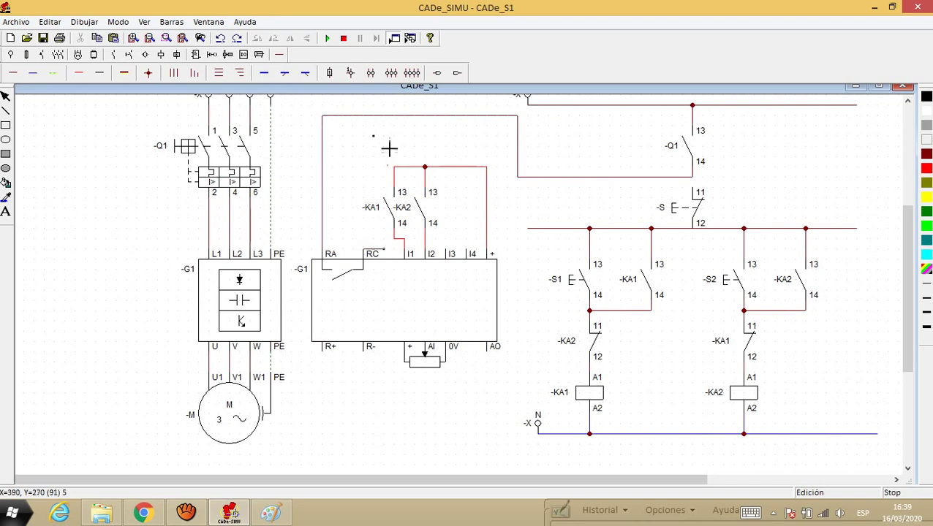
click(364, 136)
click(500, 141)
click(499, 187)
click(692, 187)
Simulate the circuit with the RA-RC contact in series, closing breaker -Q1 and operating the stop pushbutton -S.
click(327, 38)
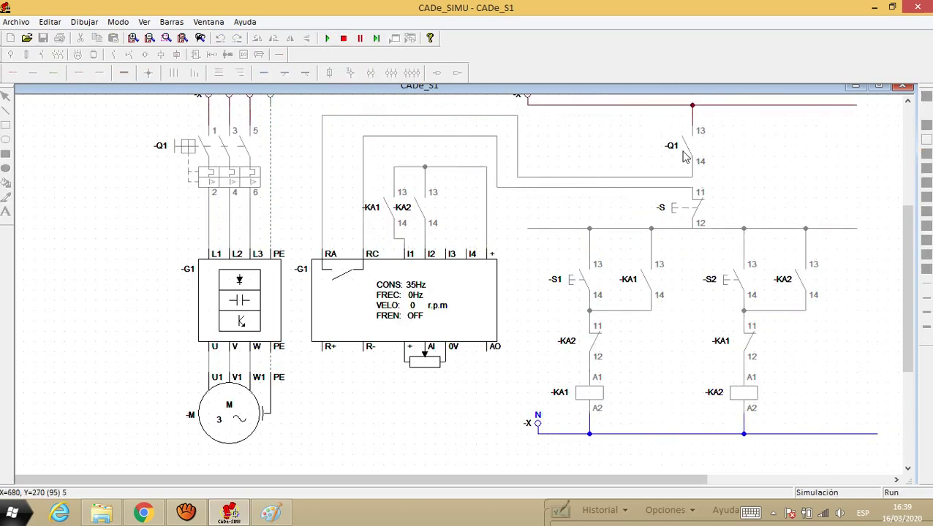
click(191, 150)
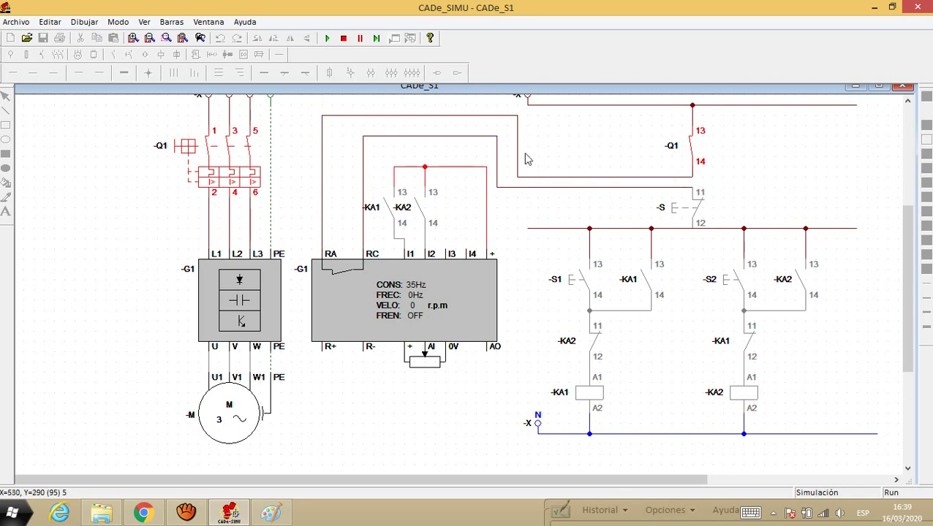
click(677, 208)
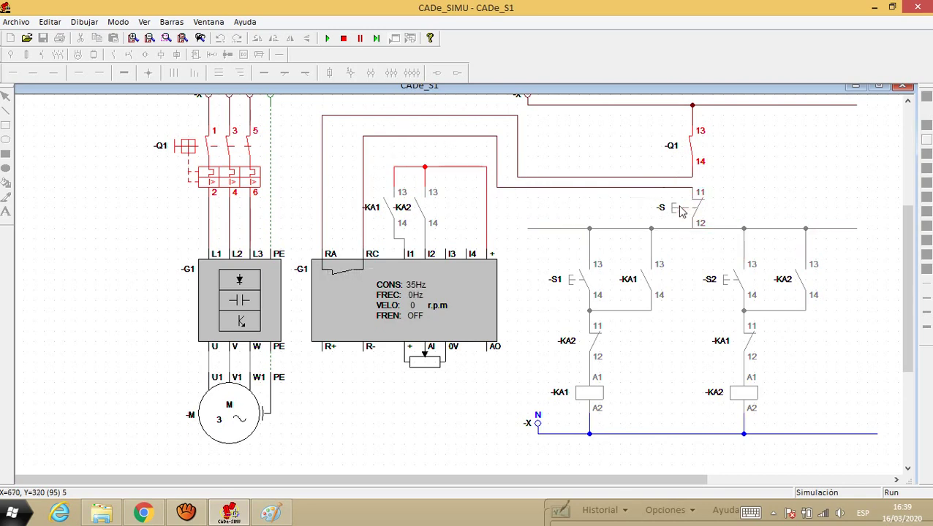
Energise KA1 with -S1 and set the drive's frequency setpoint to 20 Hz.
click(575, 284)
click(346, 272)
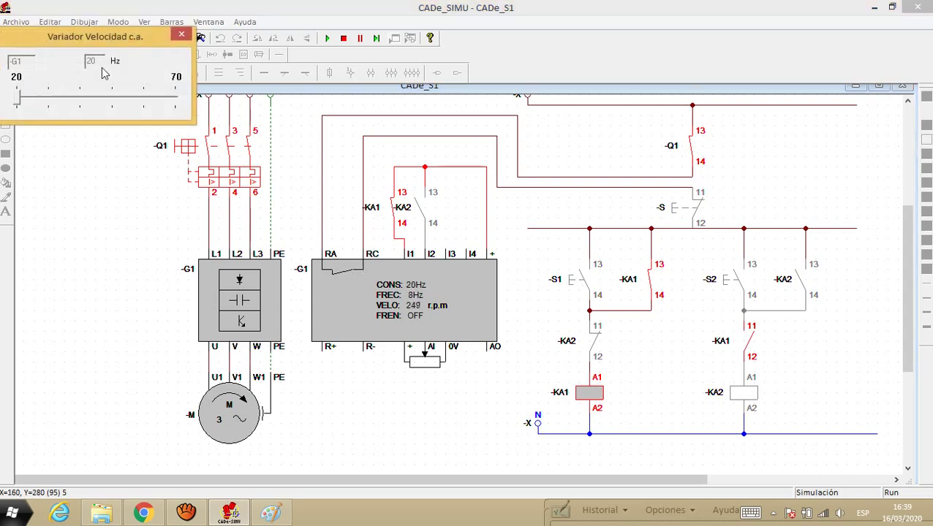
click(180, 36)
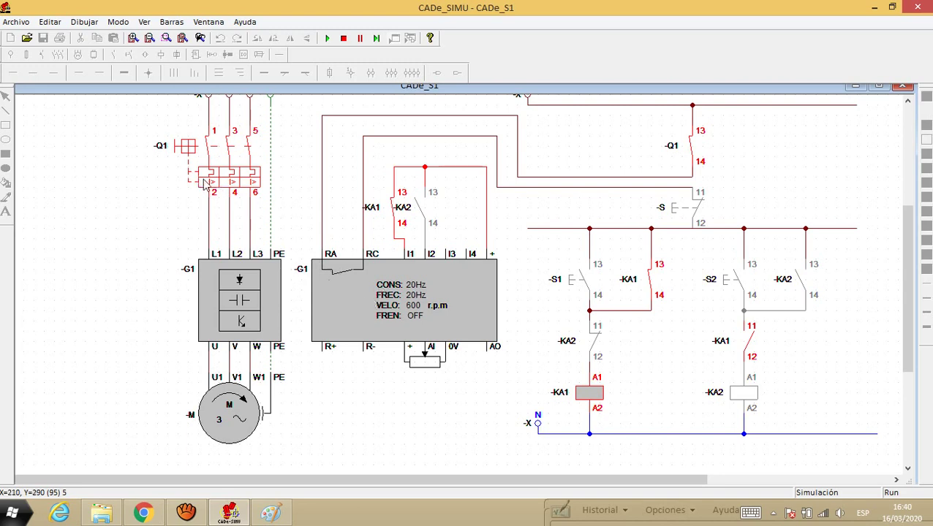
click(186, 514)
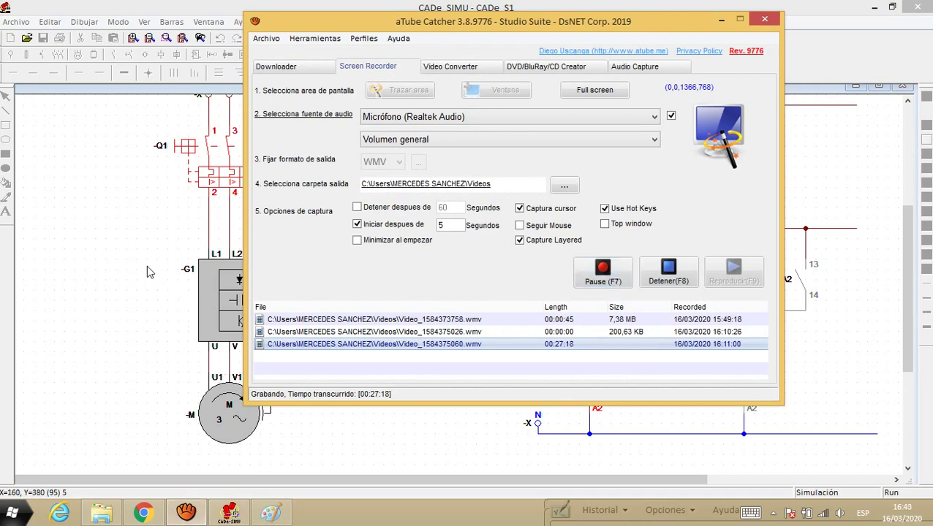
click(147, 268)
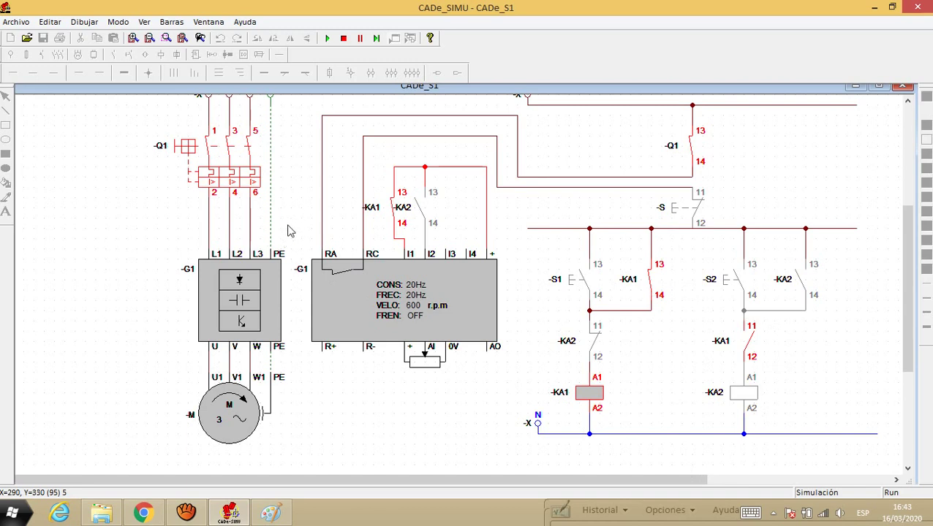
drag(903, 262, 906, 251)
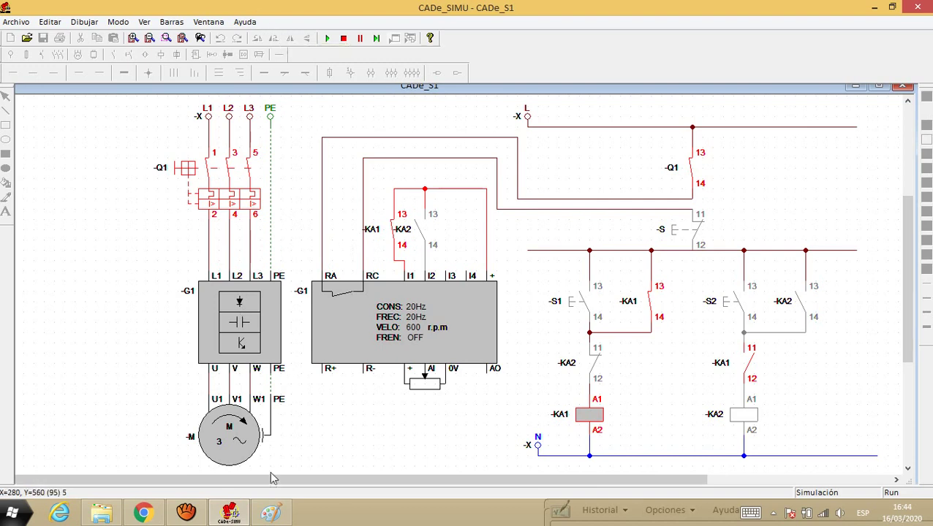
Switch to the Delta VFD-M user manual in Chrome and examine its cover page, including the listed power ranges.
click(146, 515)
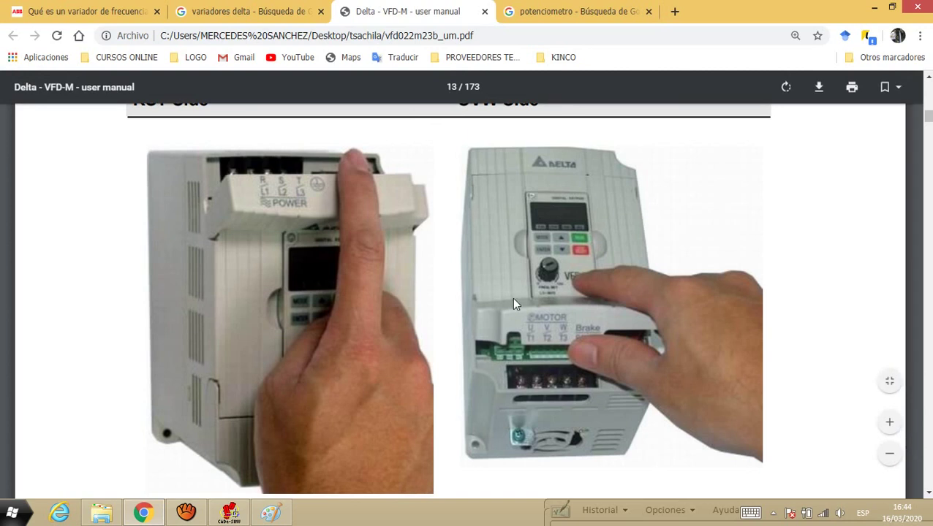
scroll(475, 283, down, 1)
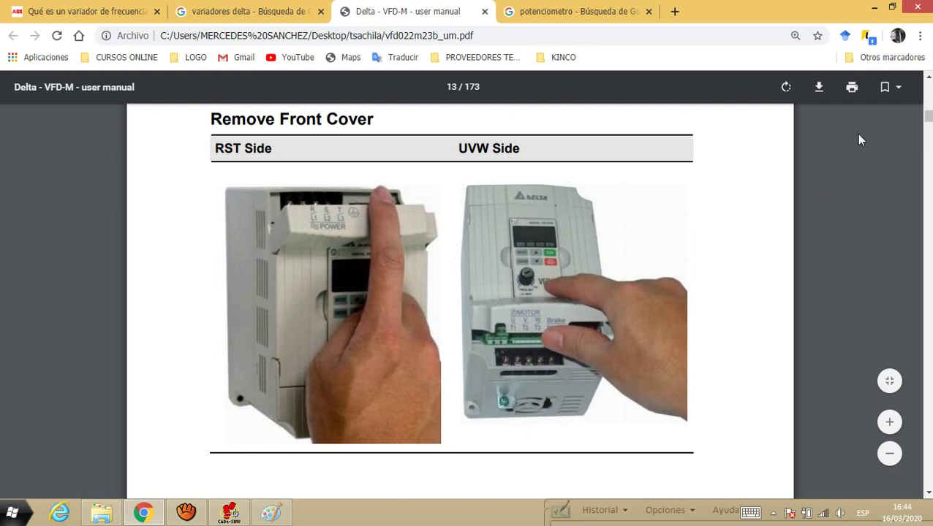
scroll(831, 229, up, 5)
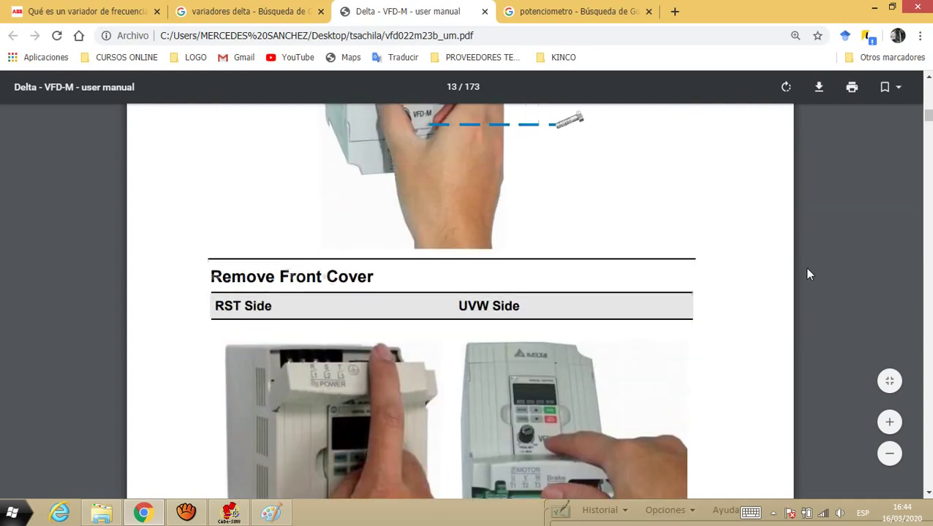
scroll(779, 139, up, 20)
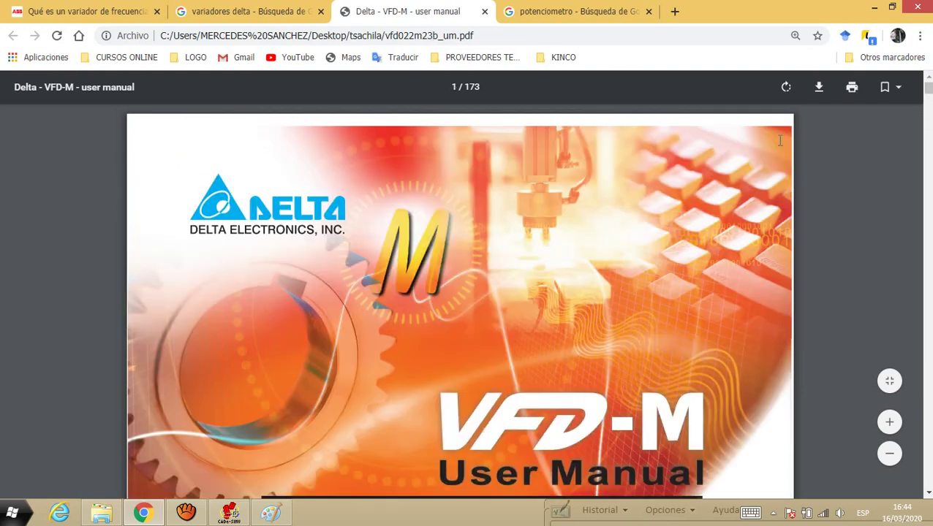
scroll(451, 258, down, 2)
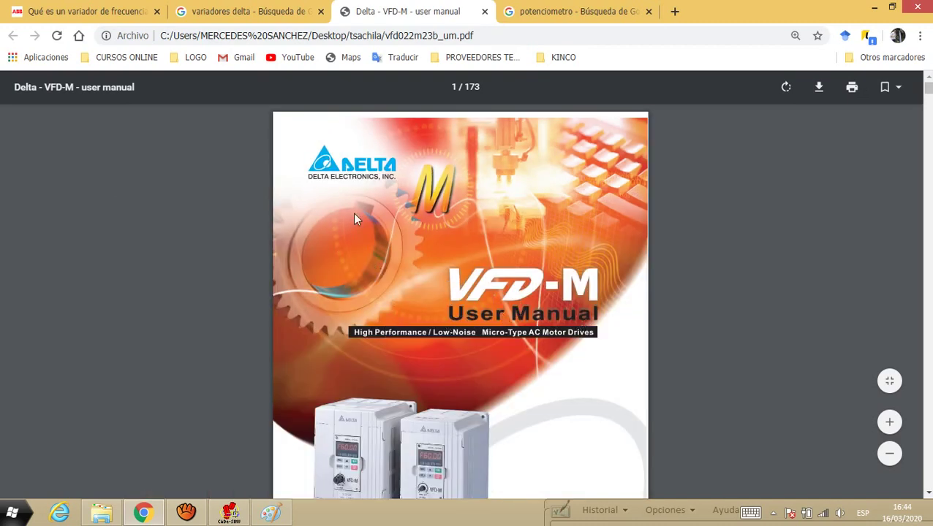
scroll(368, 380, down, 3)
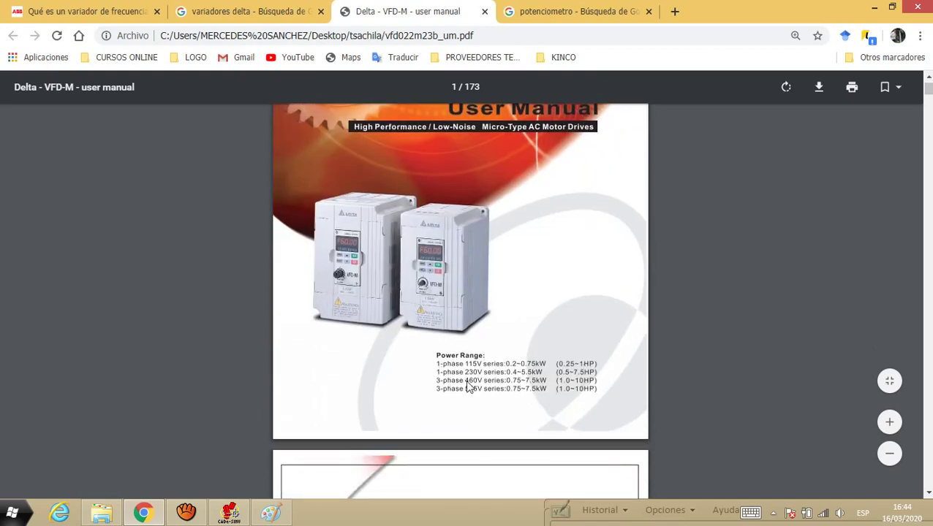
scroll(453, 369, down, 5)
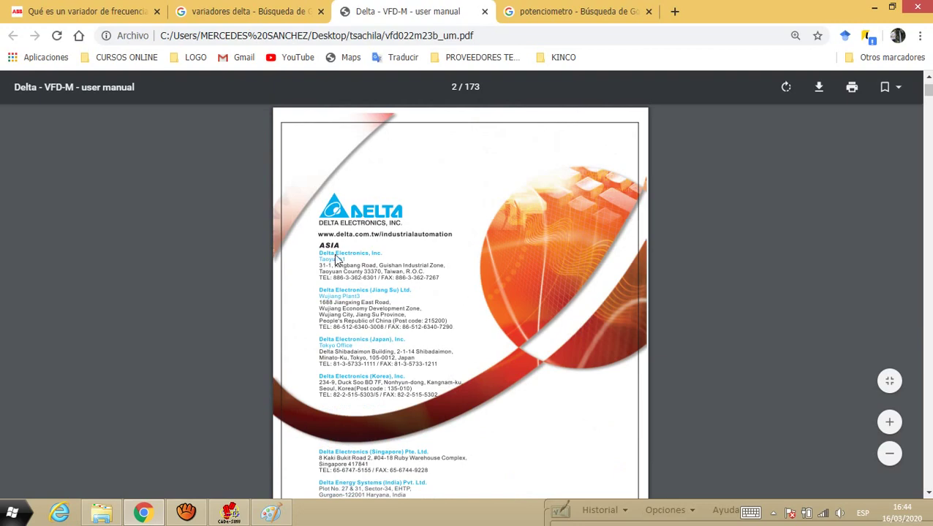
Review the manual's table of contents and examine Chapter 1's nameplate information, model explanation and external parts.
scroll(336, 260, down, 20)
scroll(394, 344, down, 15)
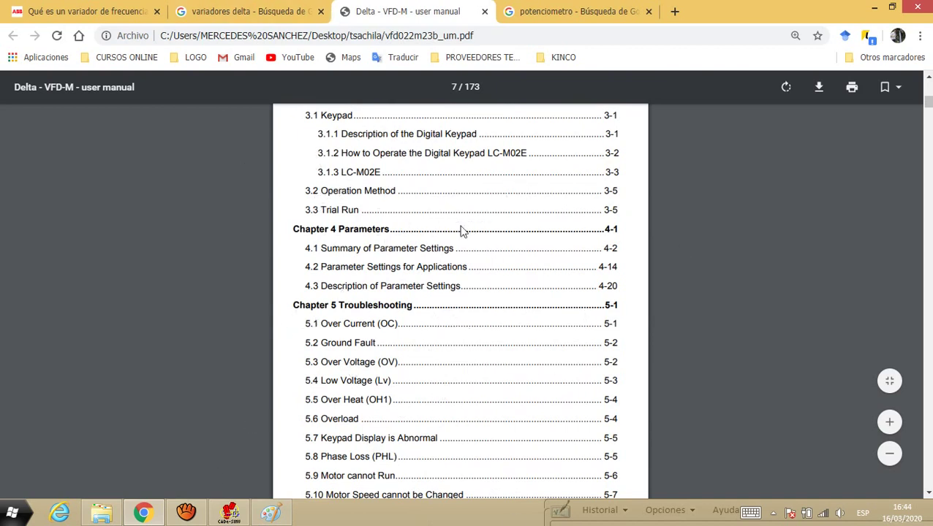
scroll(441, 243, down, 3)
scroll(441, 243, down, 20)
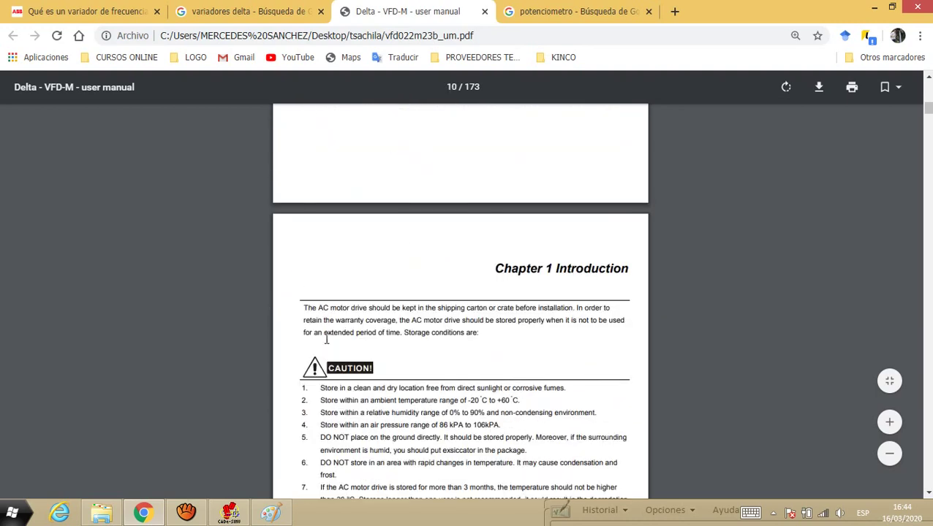
scroll(481, 294, down, 20)
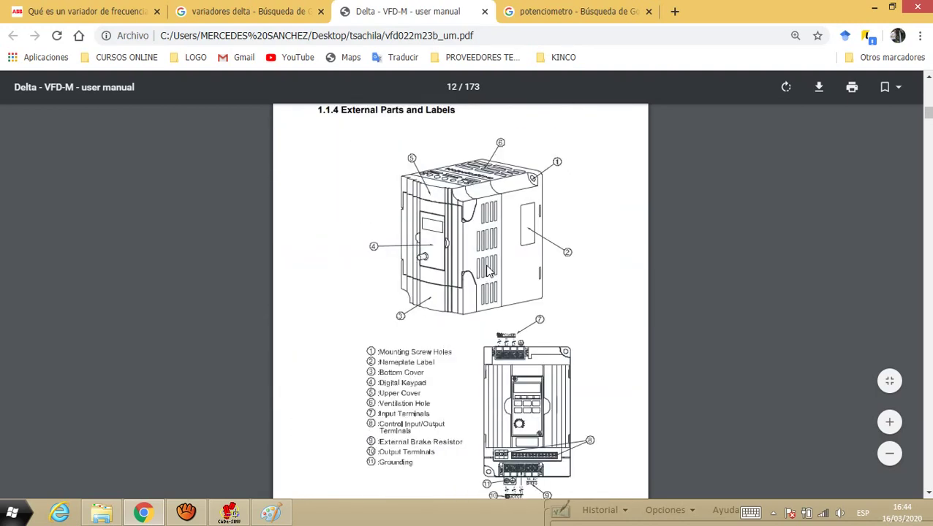
scroll(302, 266, up, 7)
scroll(302, 266, up, 3)
scroll(397, 418, down, 4)
scroll(440, 286, up, 4)
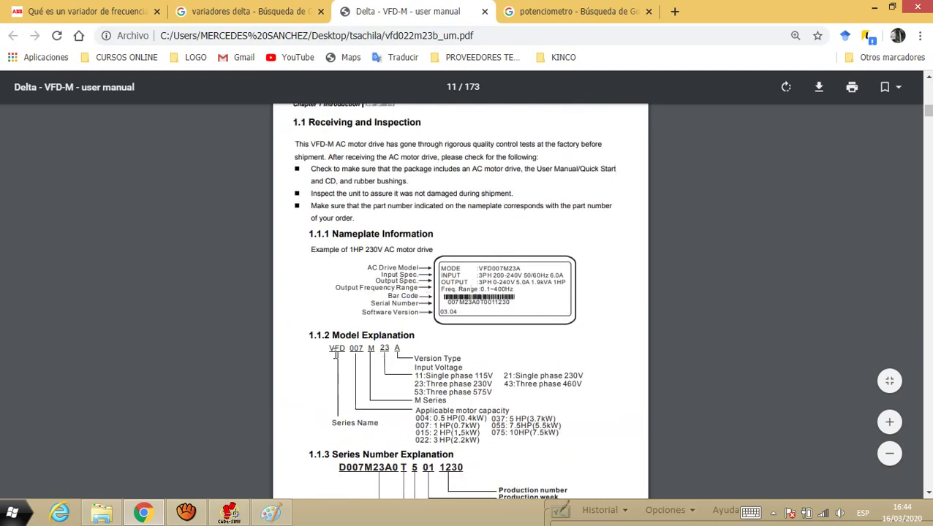
drag(331, 349, 413, 373)
click(413, 373)
scroll(358, 225, down, 4)
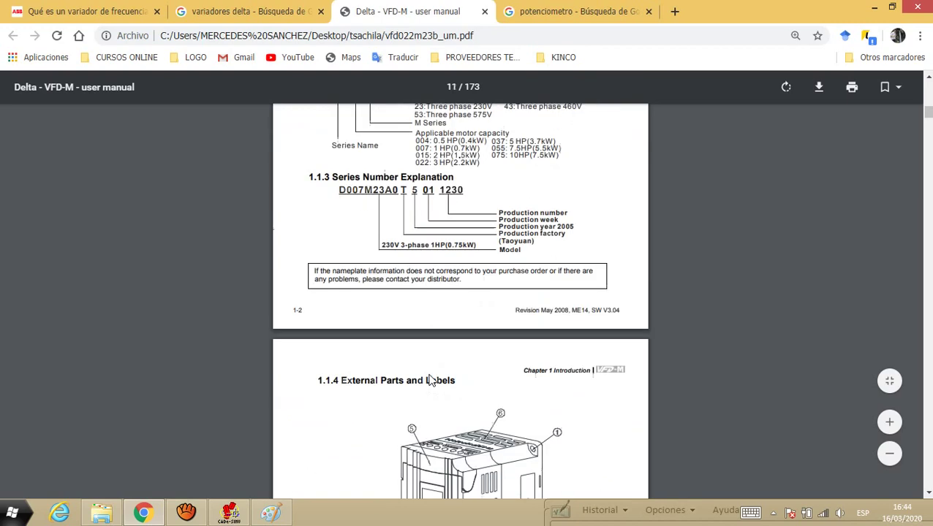
Examine the keypad and front cover removal instructions, including the RST and UVW side photos.
scroll(426, 234, down, 14)
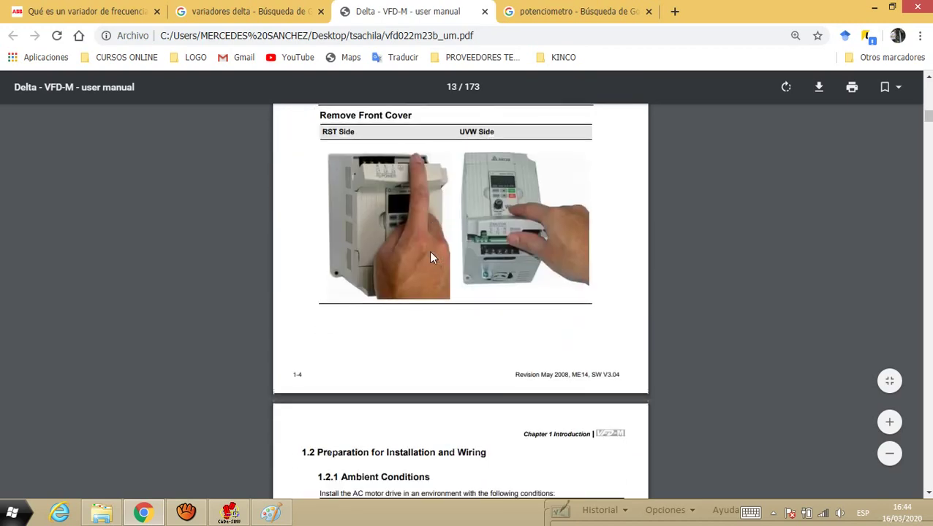
scroll(428, 251, up, 3)
scroll(432, 261, up, 2)
scroll(404, 260, up, 3)
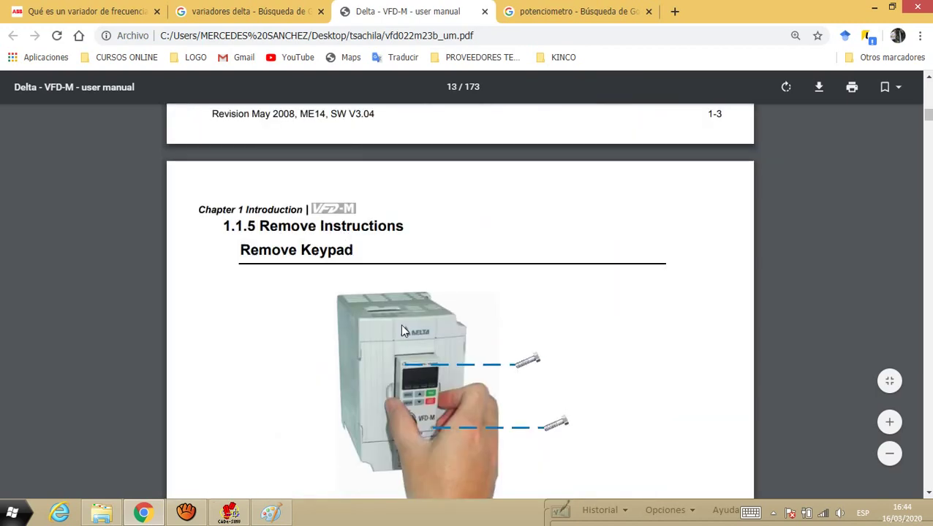
scroll(417, 394, down, 7)
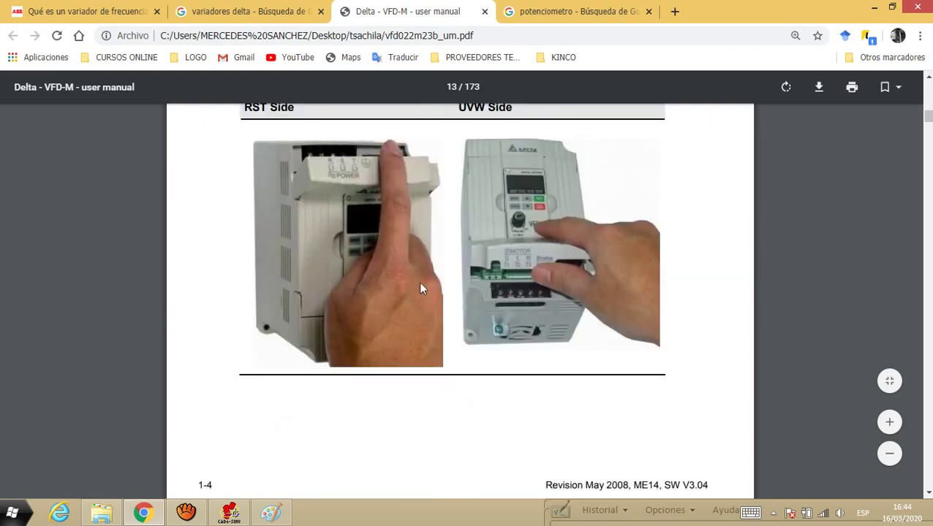
scroll(524, 270, down, 10)
scroll(493, 324, up, 2)
Find the drive's wiring diagram in Chapter 2 of the manual and compare its terminals with the CADe_SIMU circuit.
scroll(493, 325, down, 6)
scroll(555, 323, down, 20)
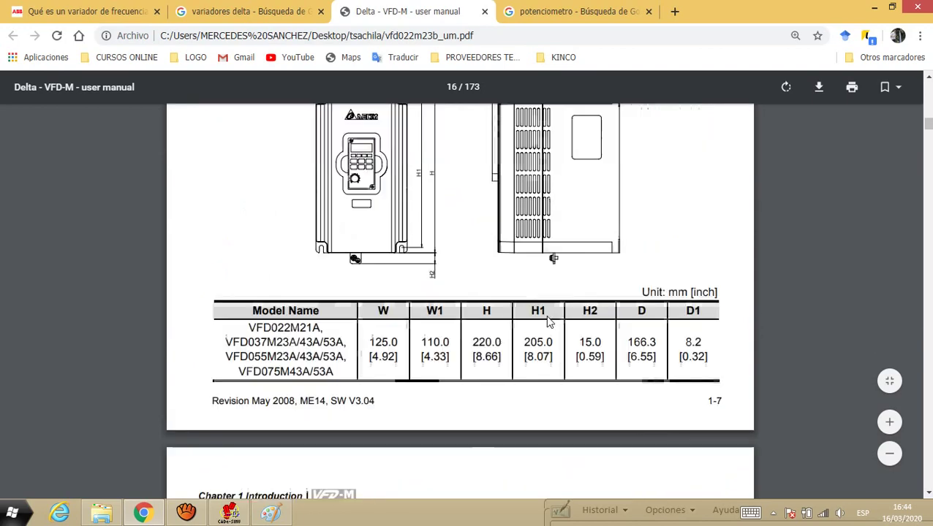
scroll(552, 323, down, 15)
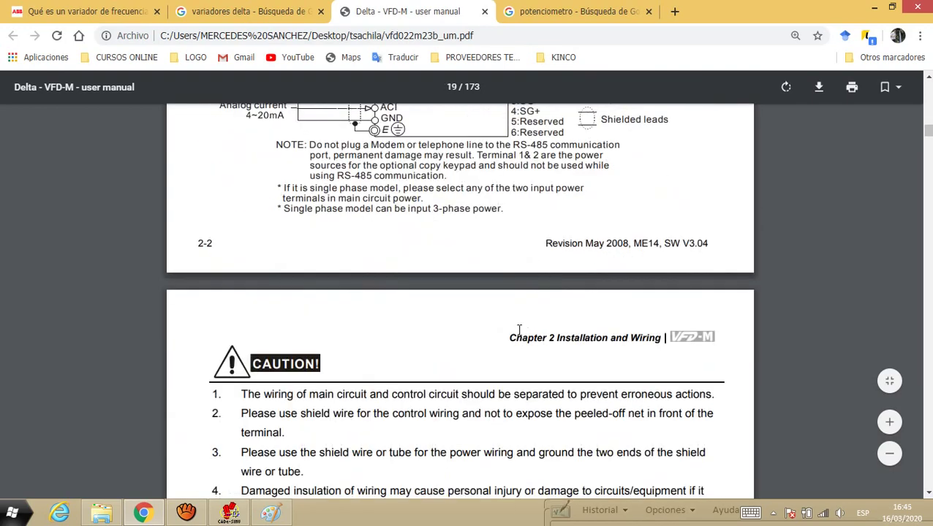
drag(198, 451, 230, 452)
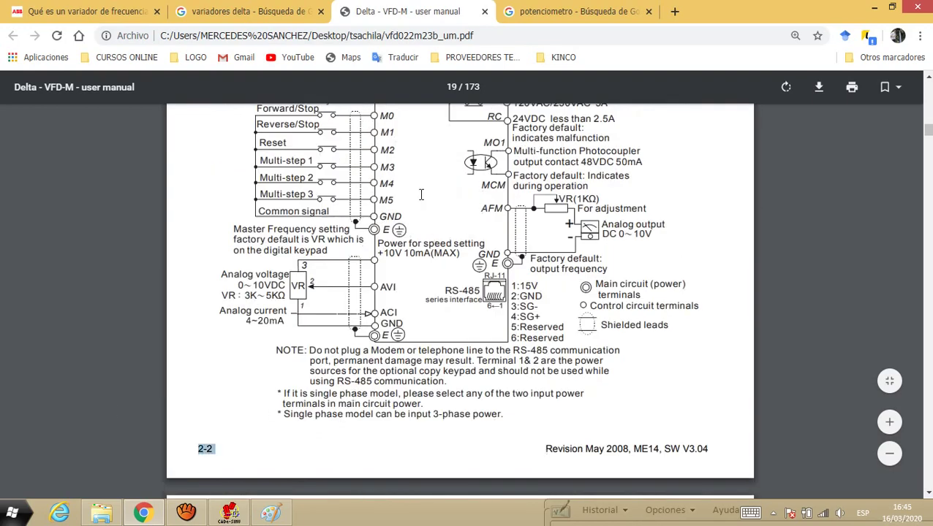
click(202, 451)
scroll(348, 404, up, 1)
scroll(348, 403, up, 4)
scroll(421, 253, down, 1)
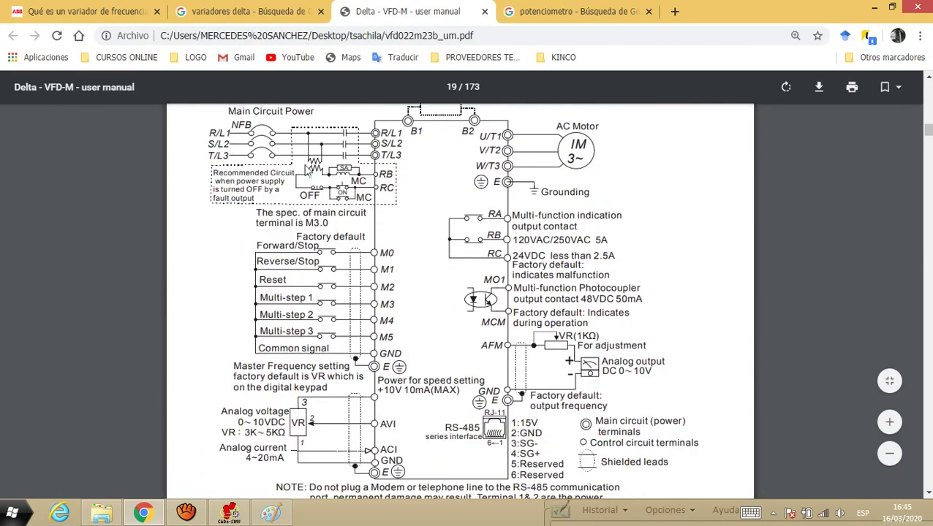
click(228, 514)
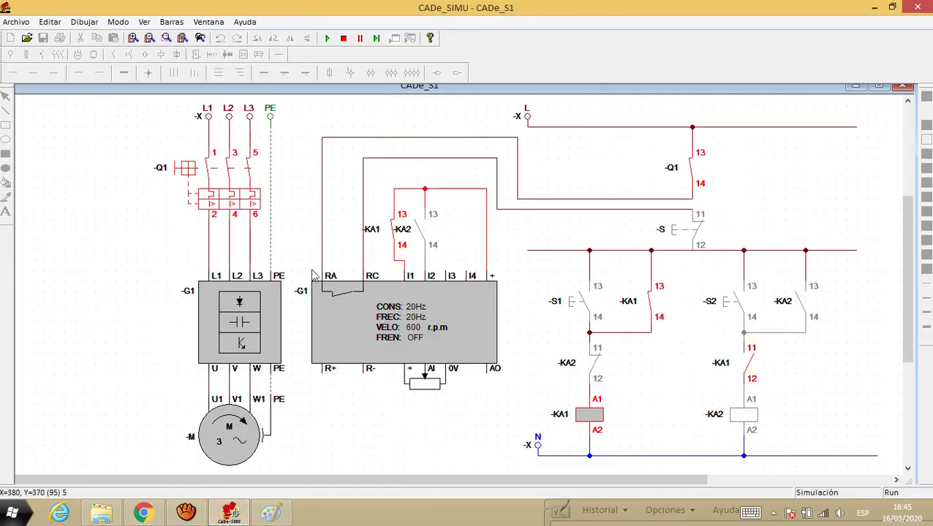
click(229, 513)
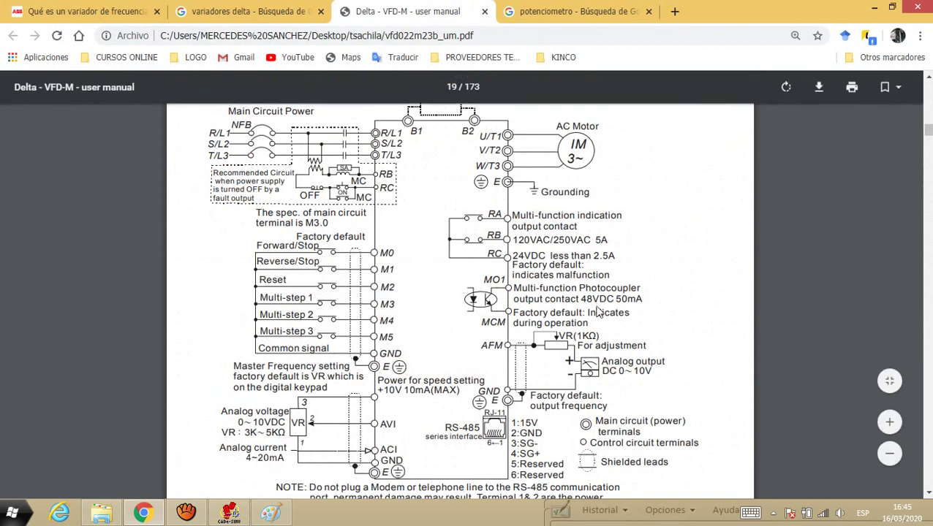